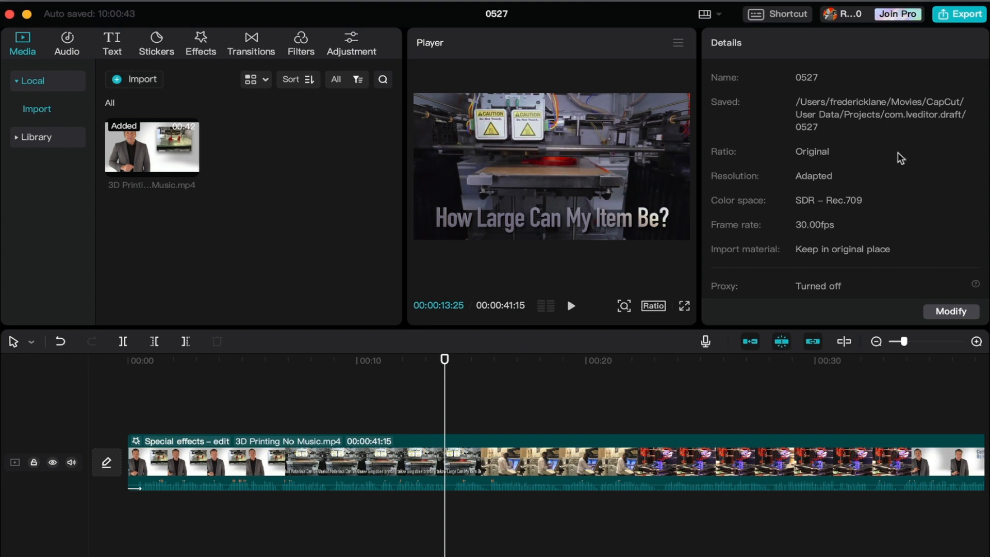
# Review the project's details and select the 3D Printing No Music clip on the timeline.
pyautogui.scroll(-3, 861, 207)
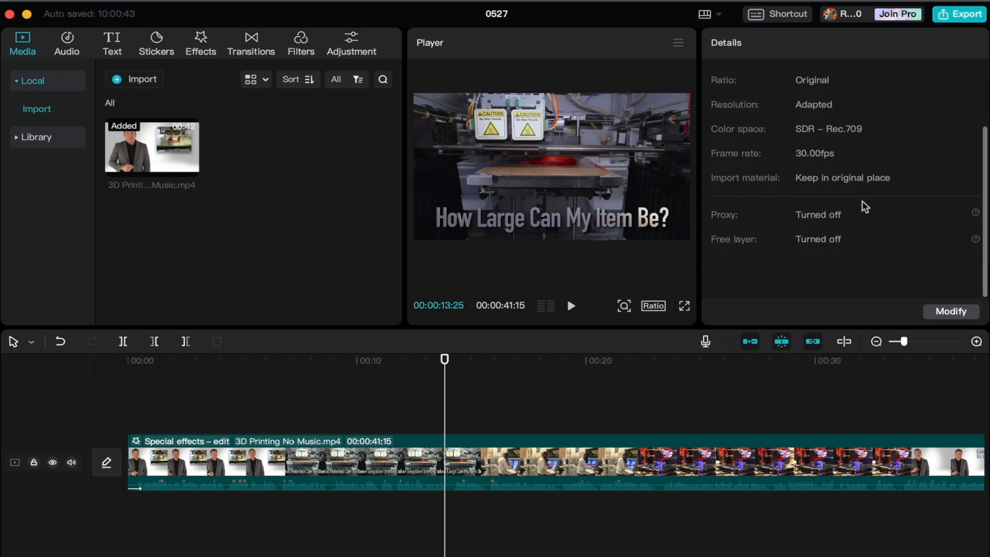
pyautogui.scroll(3, 841, 184)
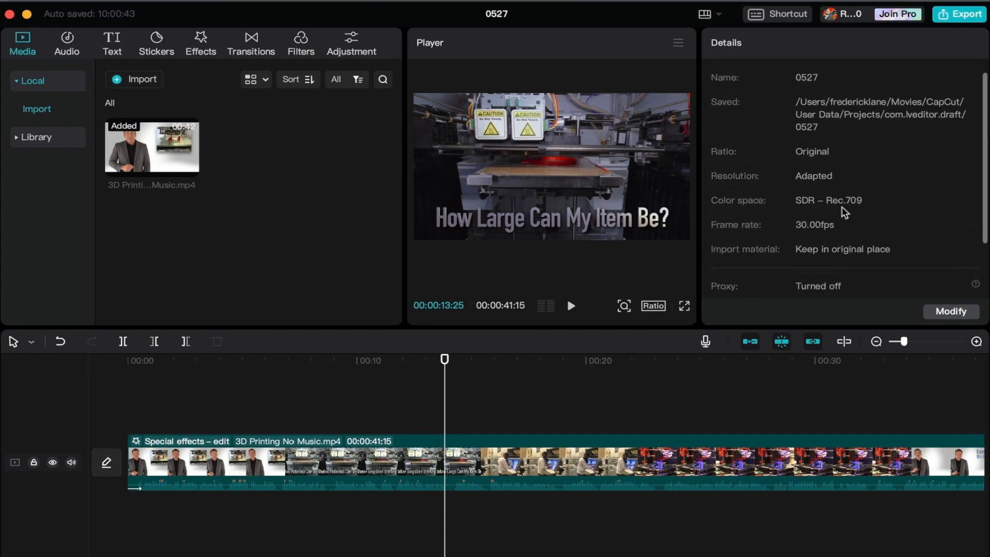
pyautogui.click(764, 439)
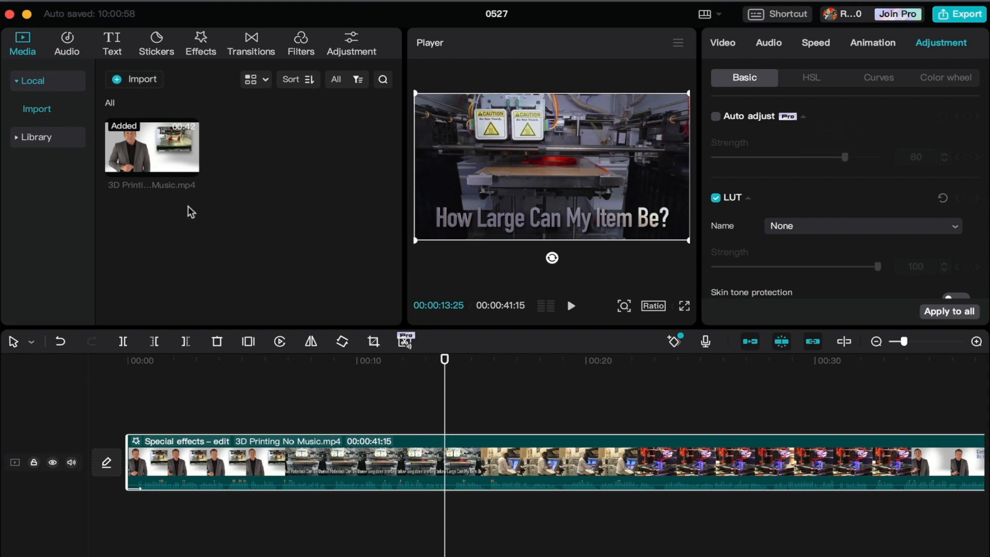
# Zoom the timeline out to fit the whole clip and place the playhead at 00:00:04:16.
pyautogui.moveTo(166, 126)
pyautogui.moveTo(202, 363); pyautogui.dragTo(203, 420)
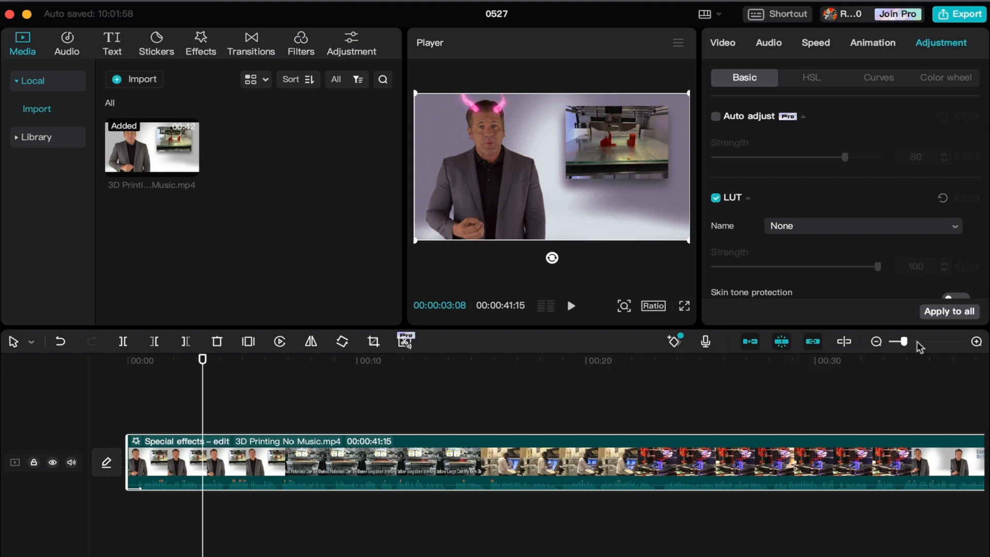
pyautogui.moveTo(906, 338)
pyautogui.mouseDown()
pyautogui.moveTo(942, 339)
pyautogui.moveTo(888, 339)
pyautogui.moveTo(902, 337)
pyautogui.mouseUp()
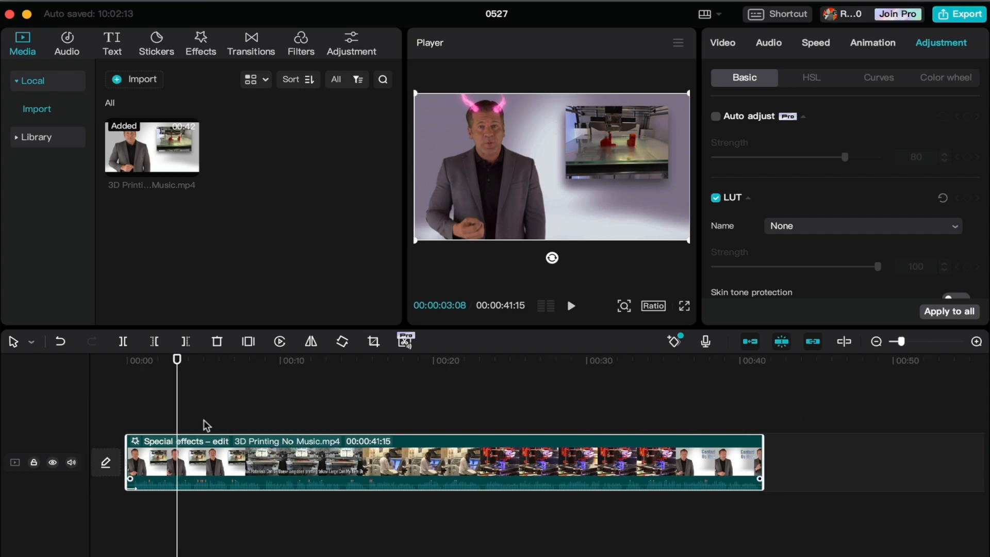
pyautogui.click(196, 395)
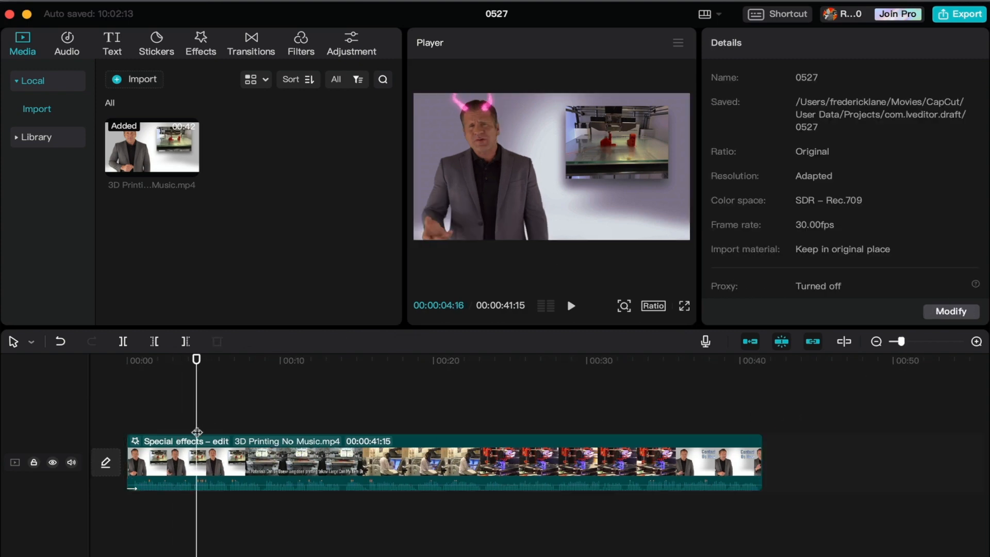
# Examine the clip's basic video settings, from effects to canvas, and open the Flaming Horns effect's parameters.
pyautogui.click(198, 449)
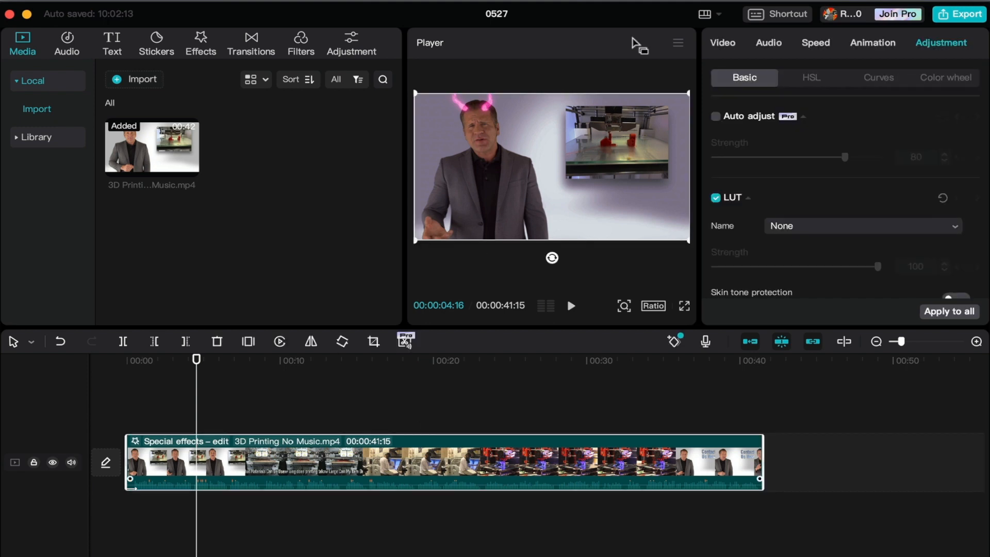
pyautogui.click(717, 45)
pyautogui.scroll(3, 806, 207)
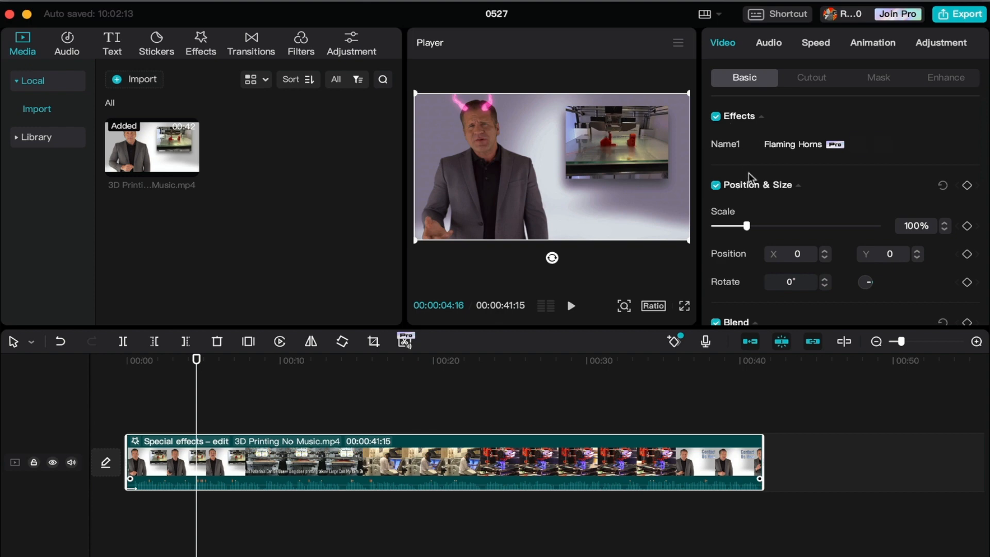
pyautogui.scroll(-5, 760, 119)
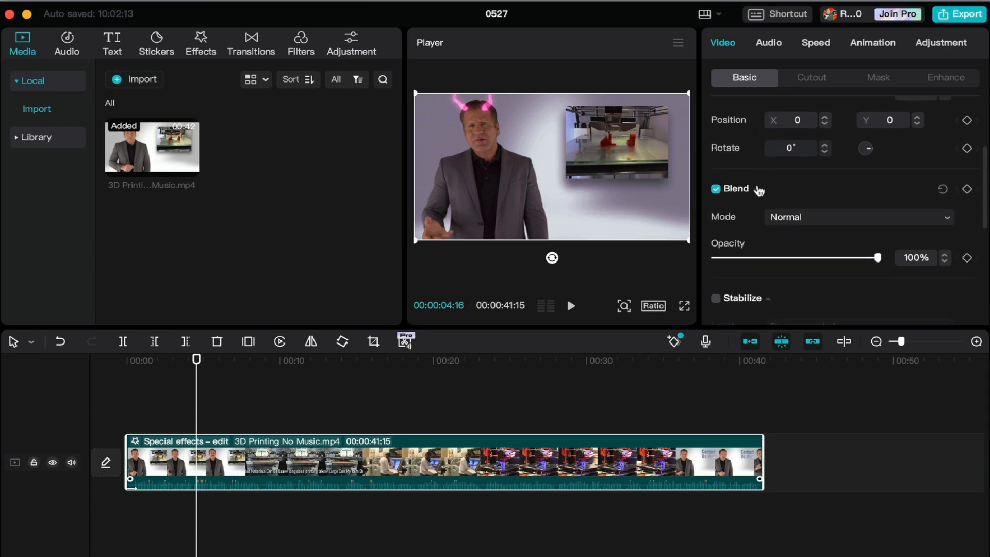
pyautogui.scroll(-5, 759, 191)
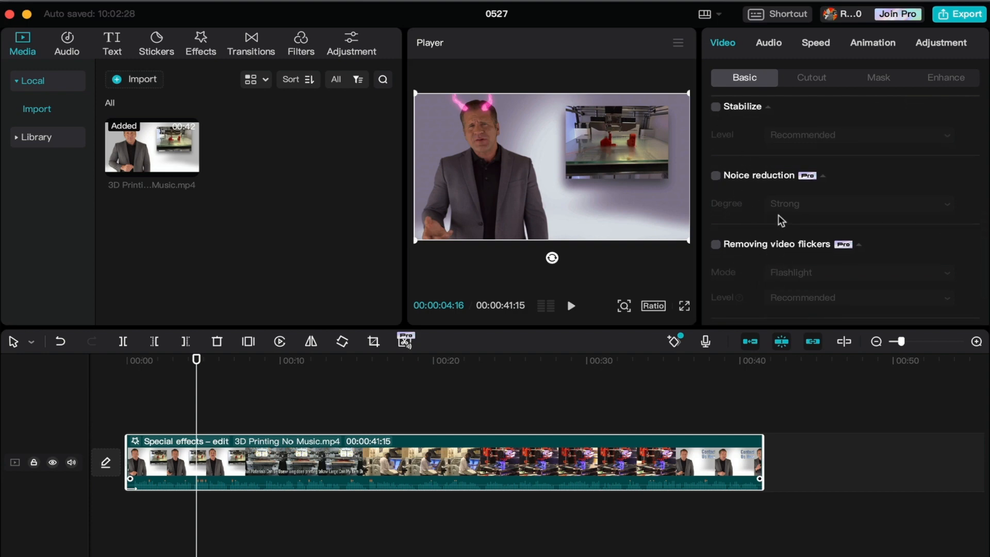
pyautogui.scroll(-2, 778, 215)
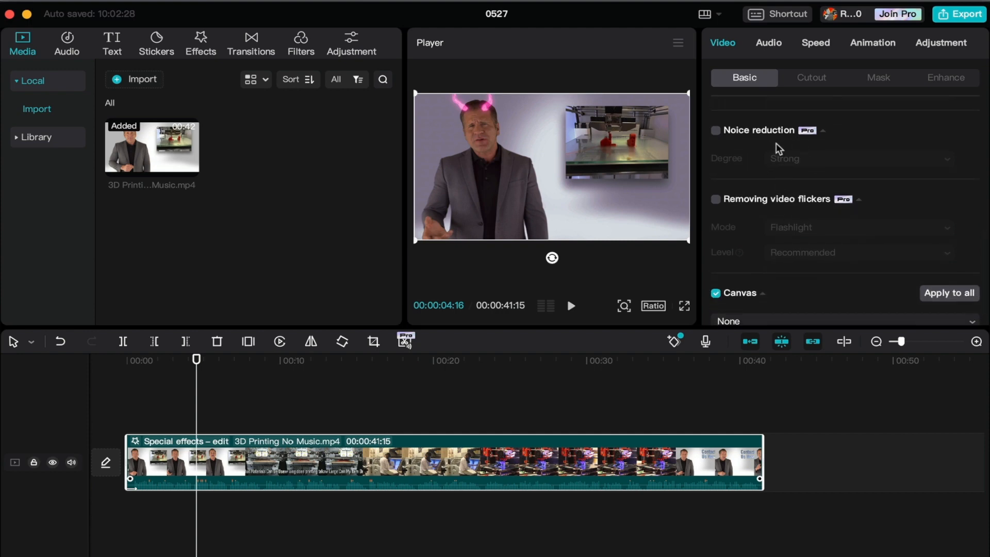
pyautogui.scroll(-1, 790, 218)
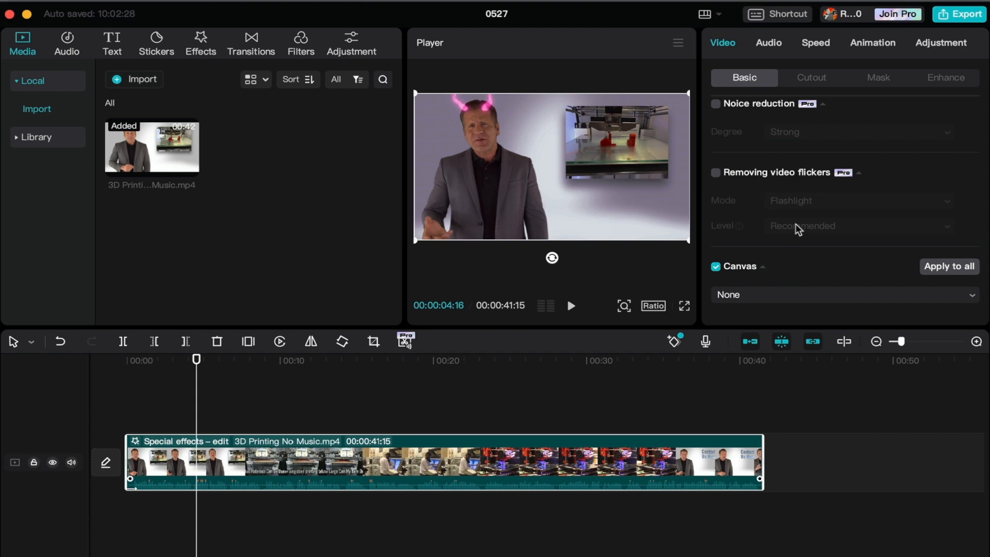
pyautogui.scroll(5, 796, 224)
pyautogui.moveTo(788, 146)
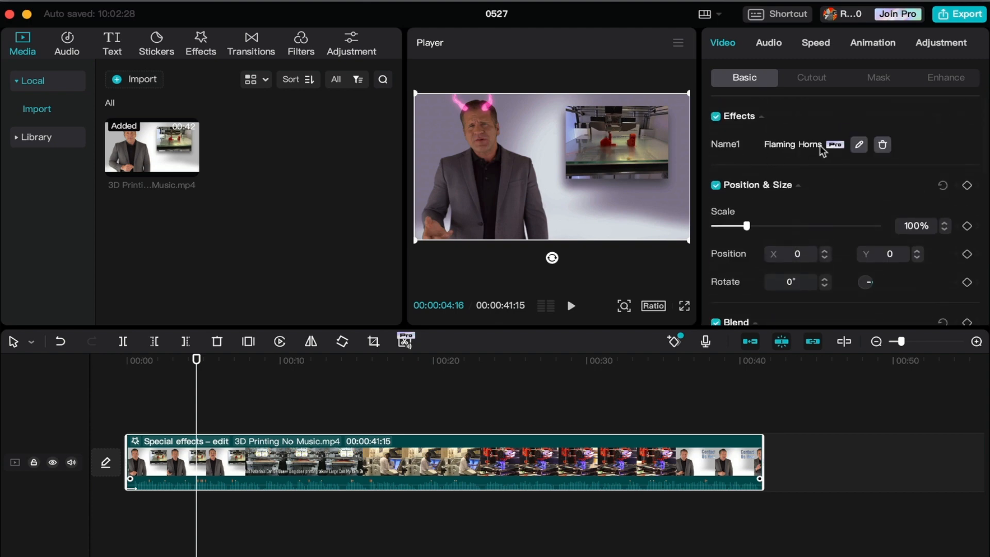
pyautogui.click(860, 144)
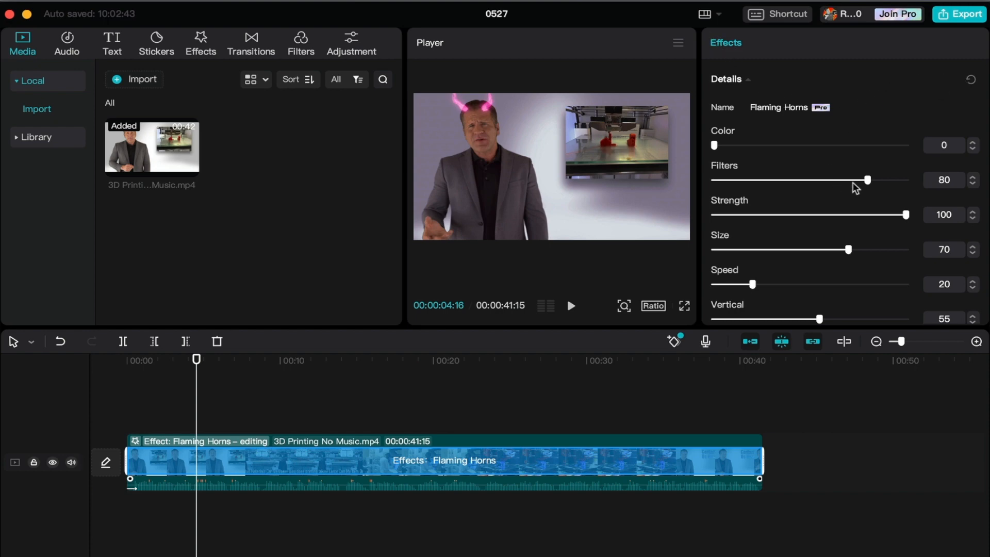
# Remove the Flaming Horns effect from the clip and move the playhead to 00:00:05:02.
pyautogui.click(458, 370)
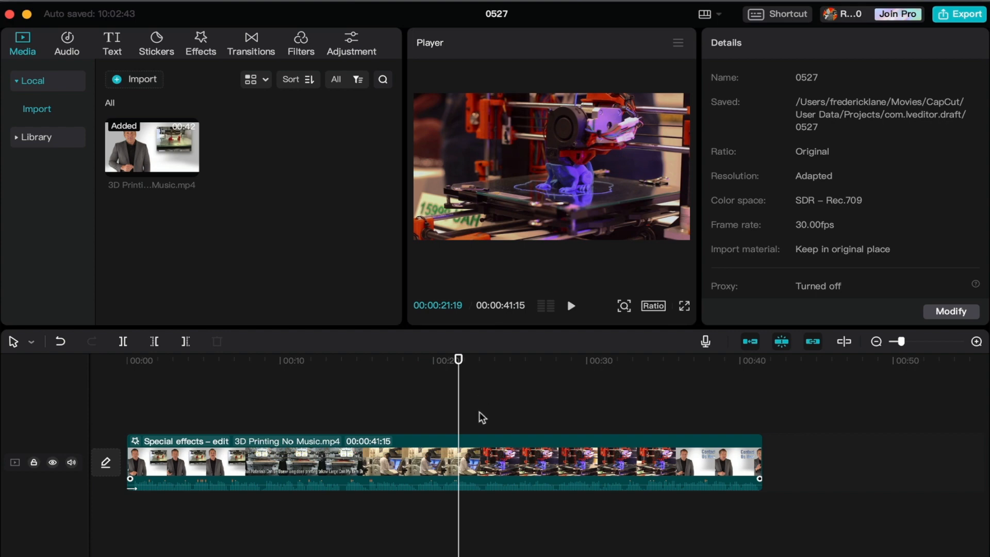
pyautogui.click(481, 431)
pyautogui.click(611, 449)
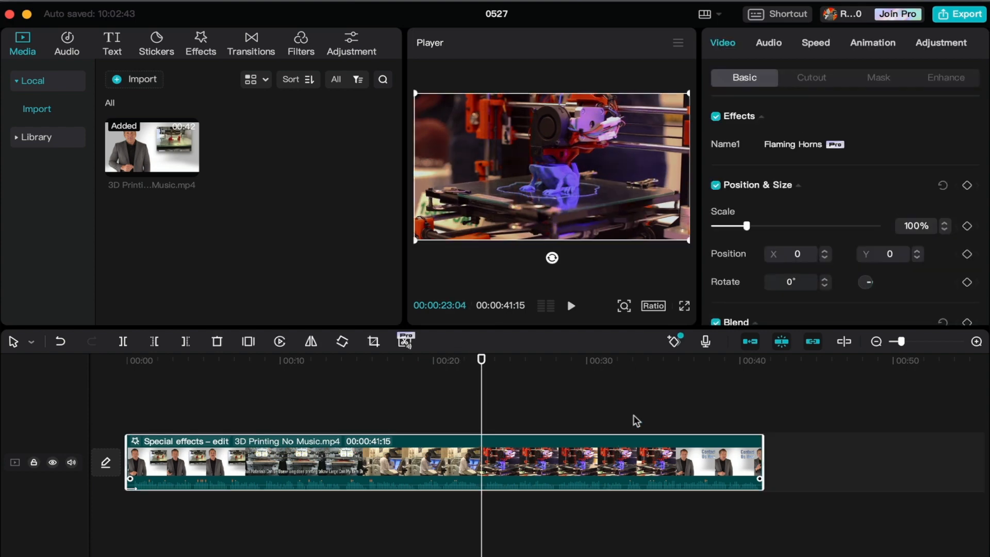
pyautogui.moveTo(820, 142)
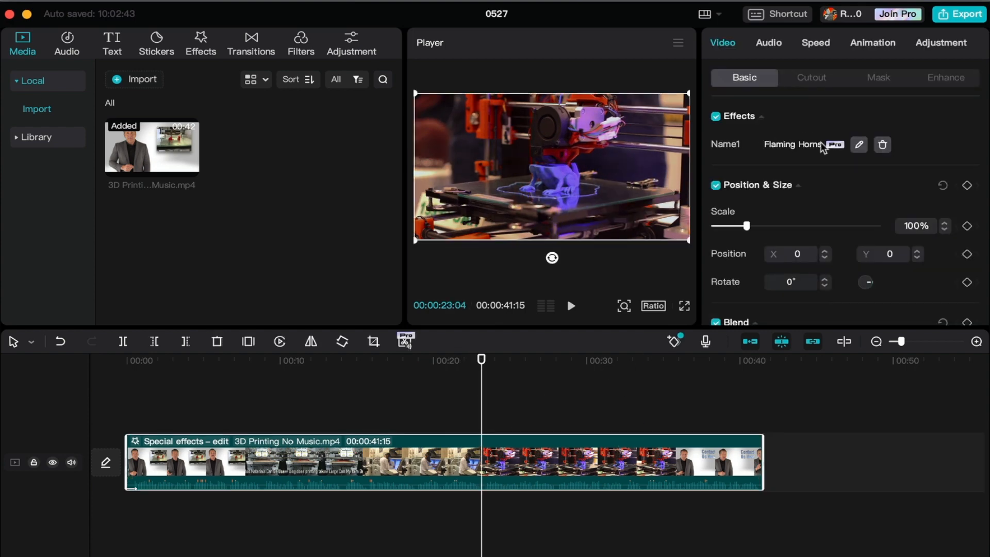
pyautogui.click(882, 145)
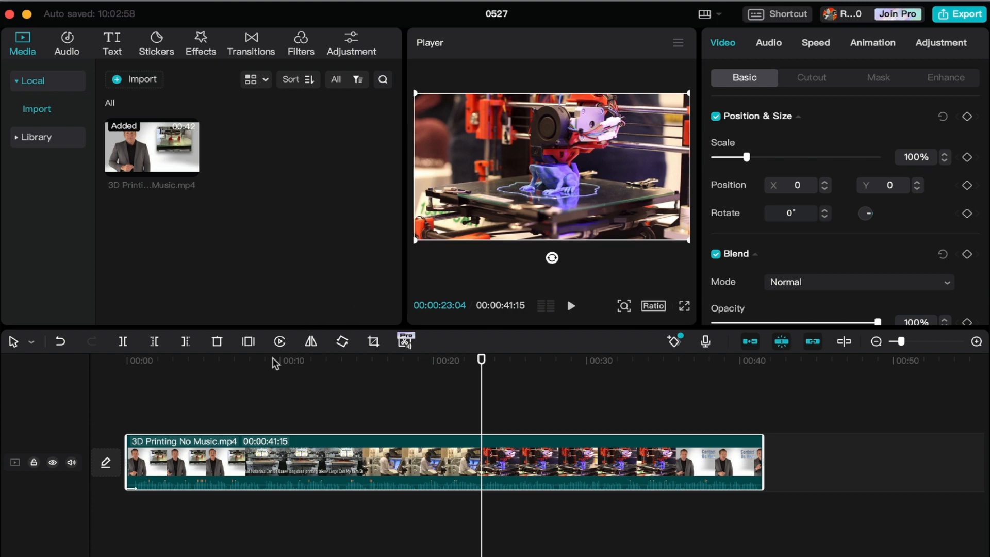
pyautogui.moveTo(274, 364); pyautogui.dragTo(205, 350)
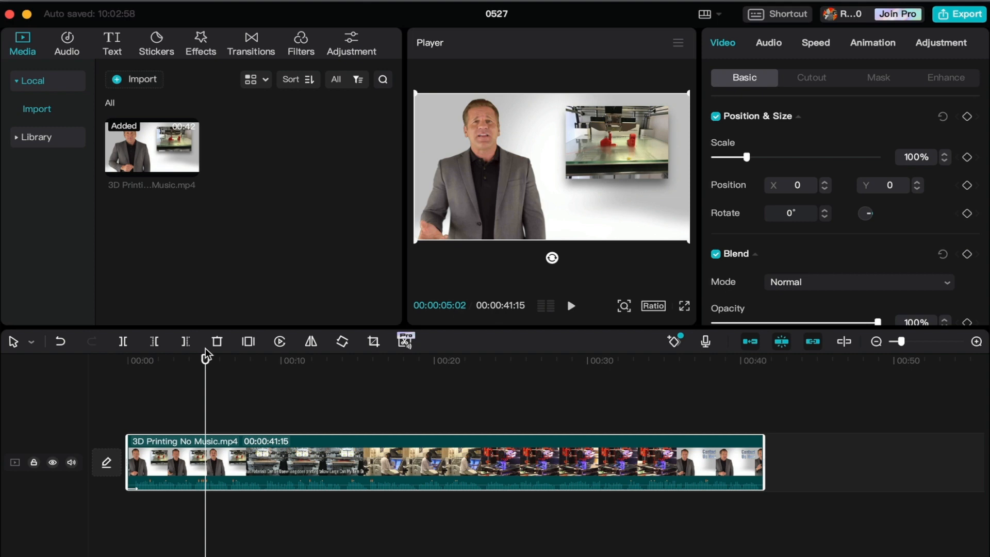
# Browse the stock media library's B&W, Animation, Cut-out Text and NYE Celebration categories.
pyautogui.moveTo(190, 149)
pyautogui.click(21, 135)
pyautogui.scroll(-5, 134, 237)
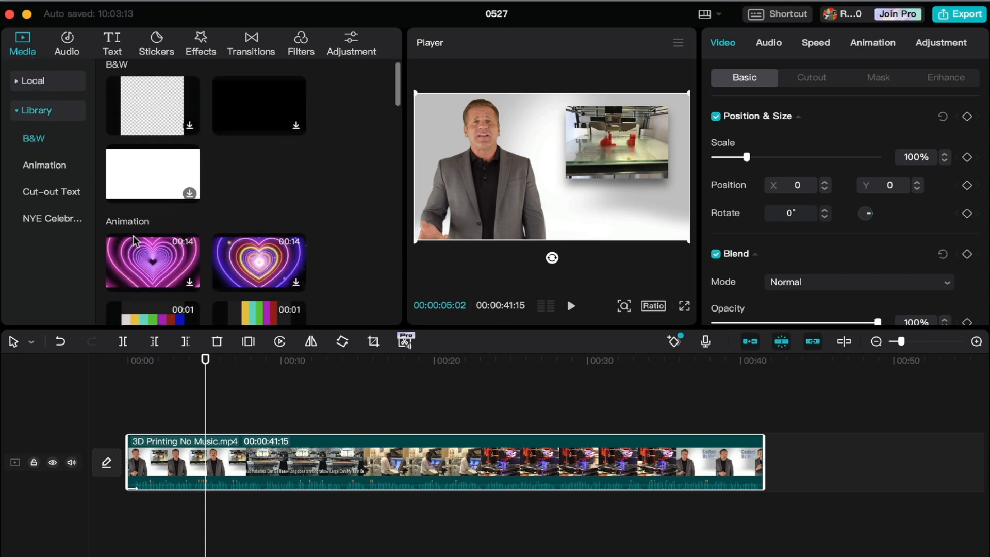
pyautogui.scroll(-15, 133, 236)
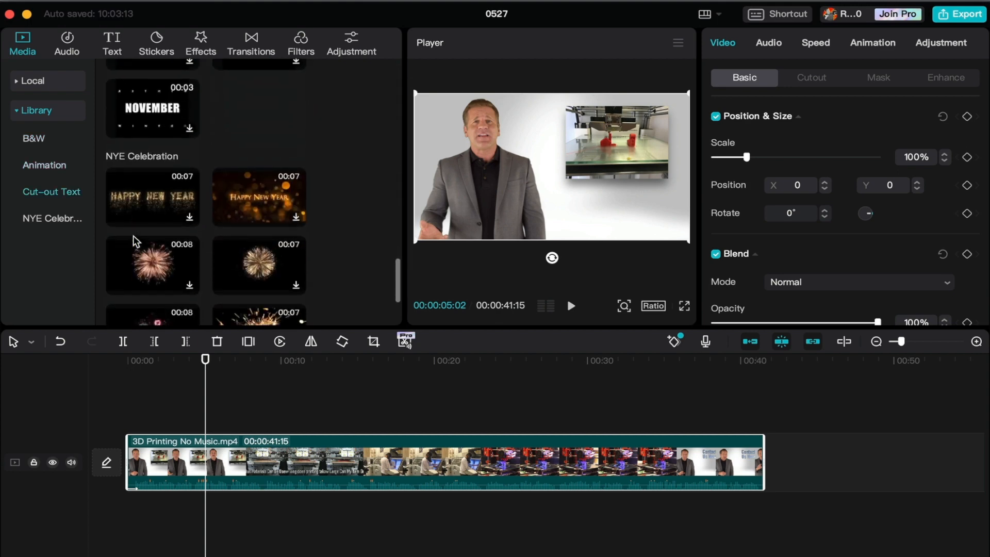
pyautogui.click(29, 139)
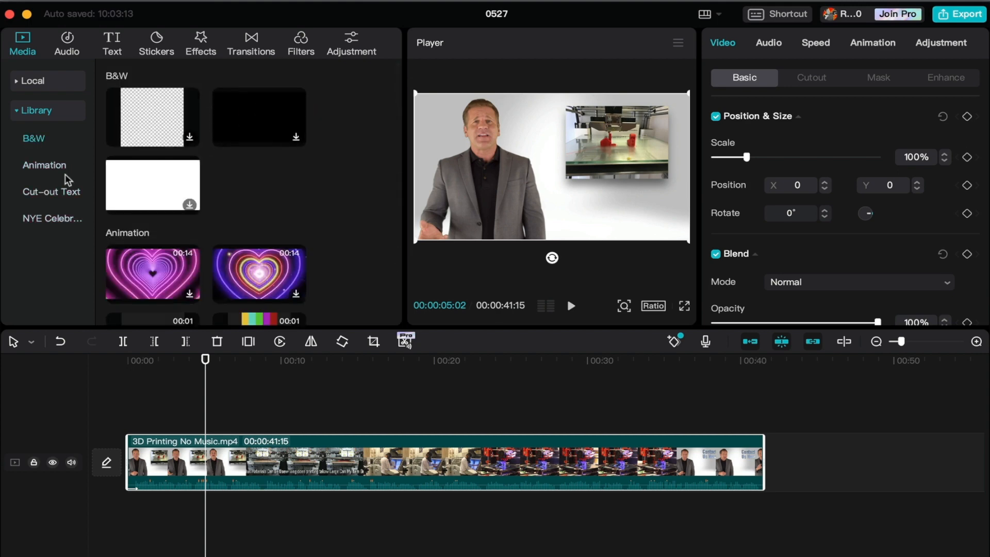
pyautogui.click(53, 166)
pyautogui.click(60, 194)
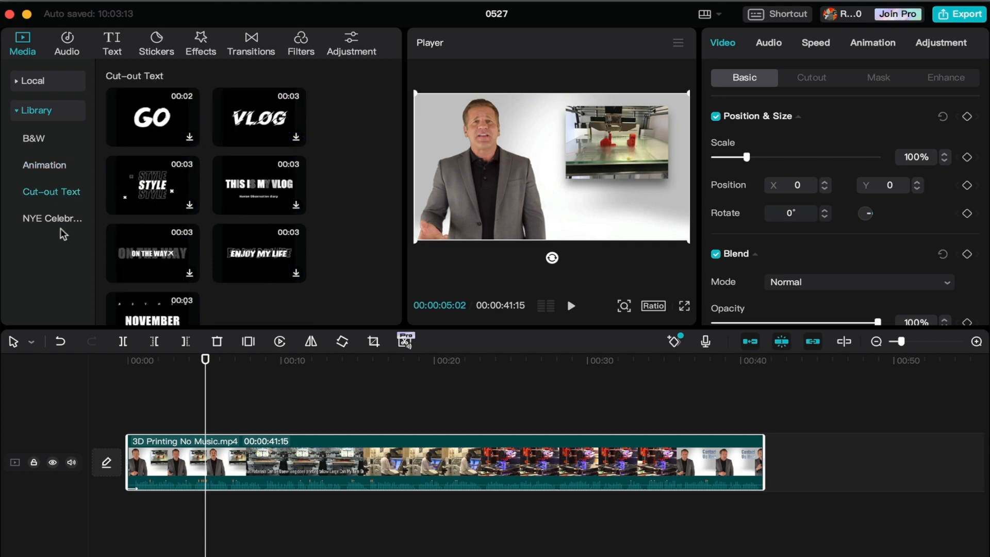
pyautogui.click(59, 217)
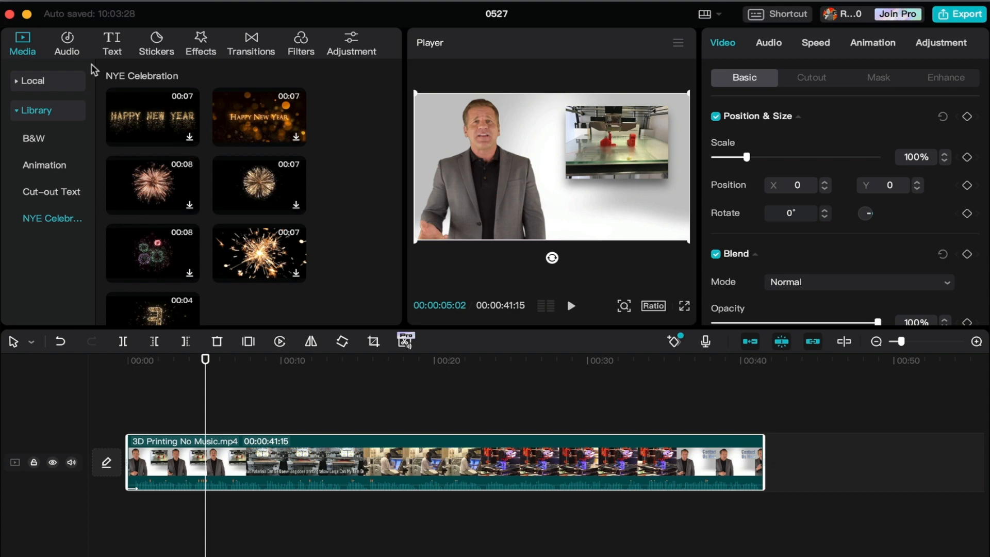
# Browse the audio collections: trending music, commercial music, sound effects and extracted audio.
pyautogui.click(66, 51)
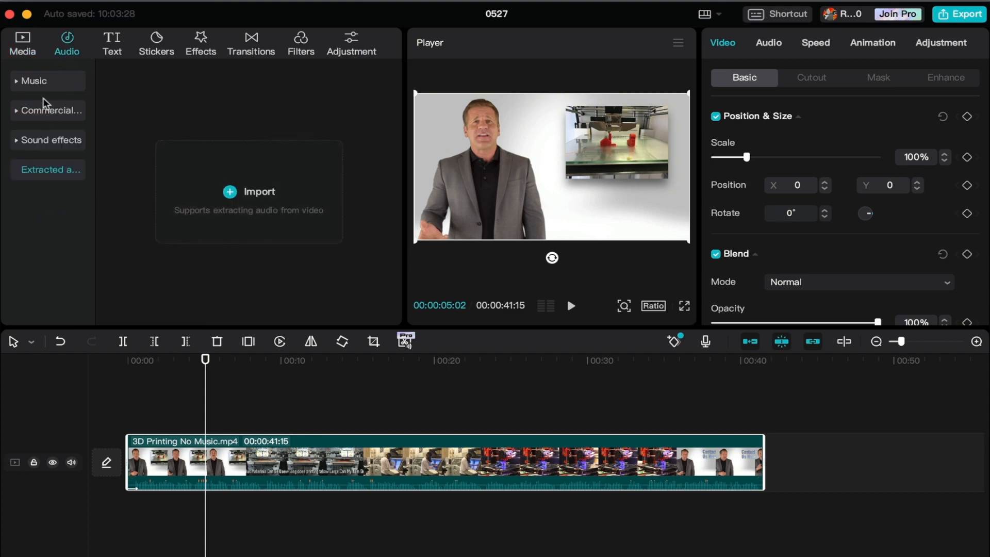
pyautogui.click(46, 82)
pyautogui.scroll(-5, 159, 202)
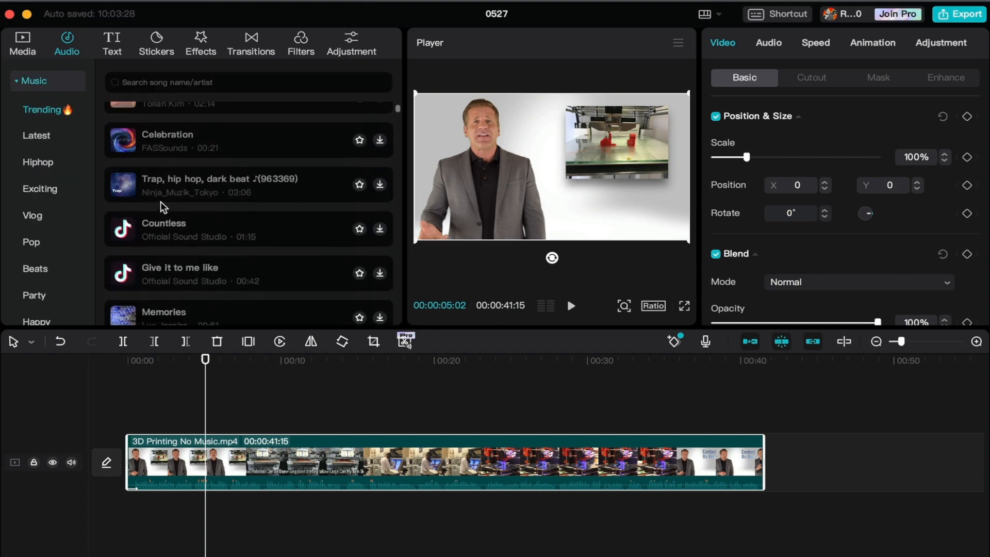
pyautogui.scroll(-10, 159, 201)
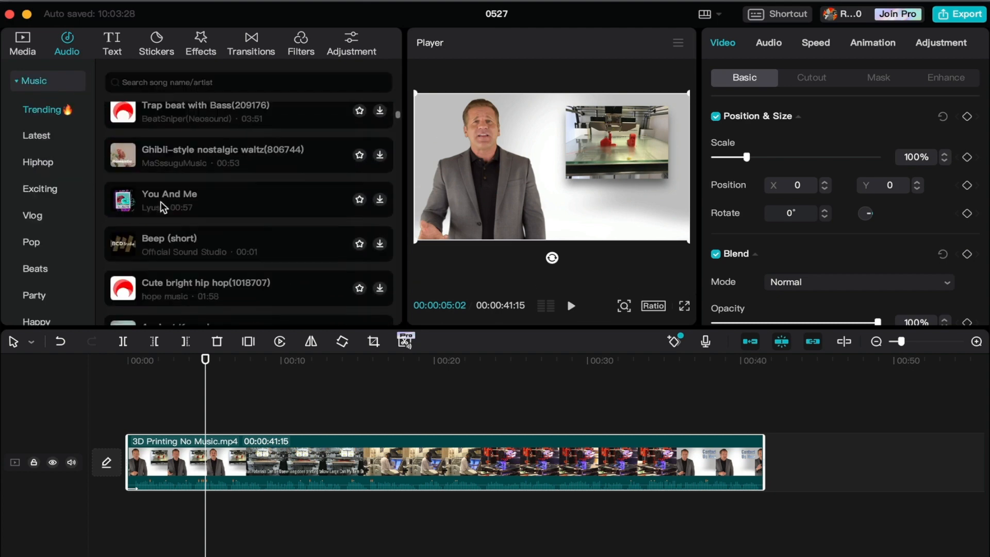
pyautogui.click(48, 81)
pyautogui.click(49, 109)
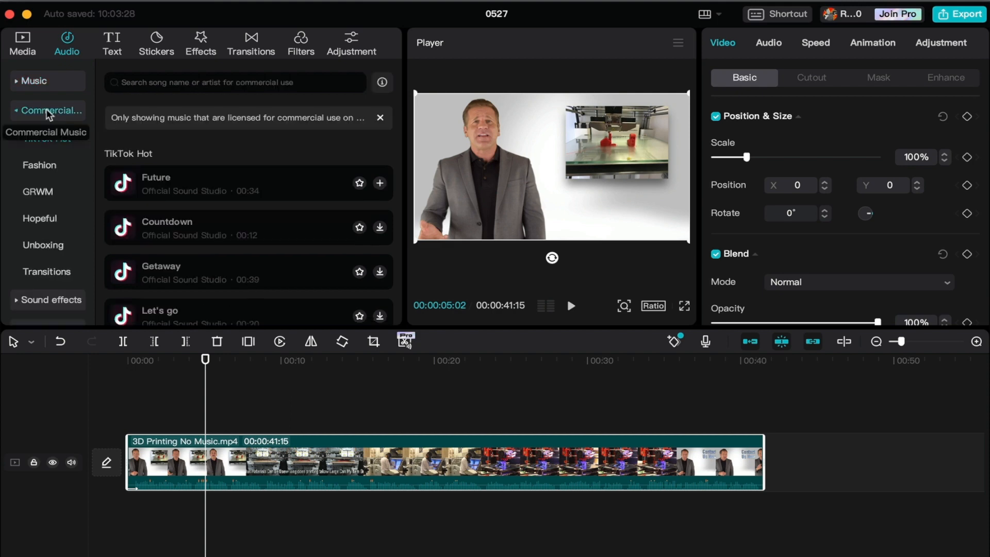
pyautogui.scroll(-15, 181, 221)
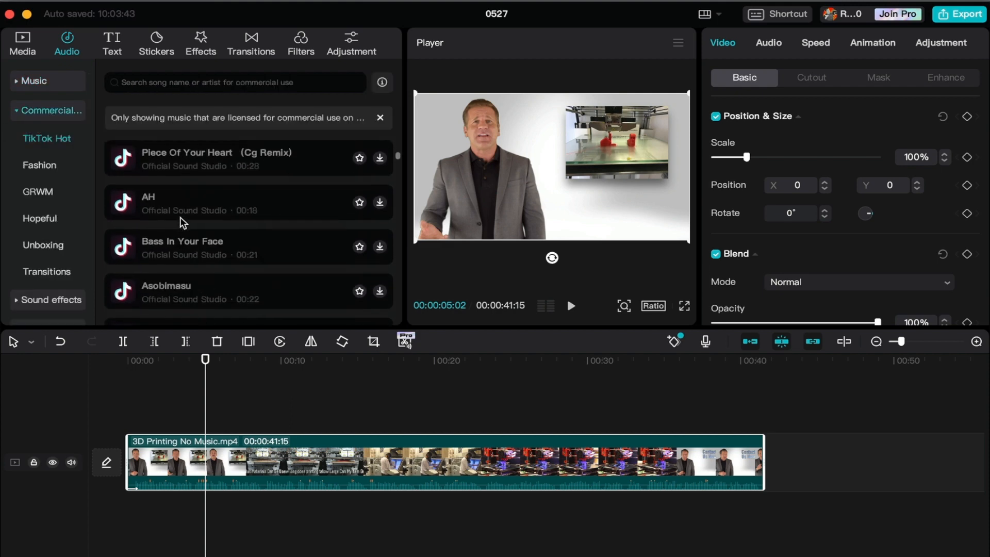
pyautogui.click(46, 112)
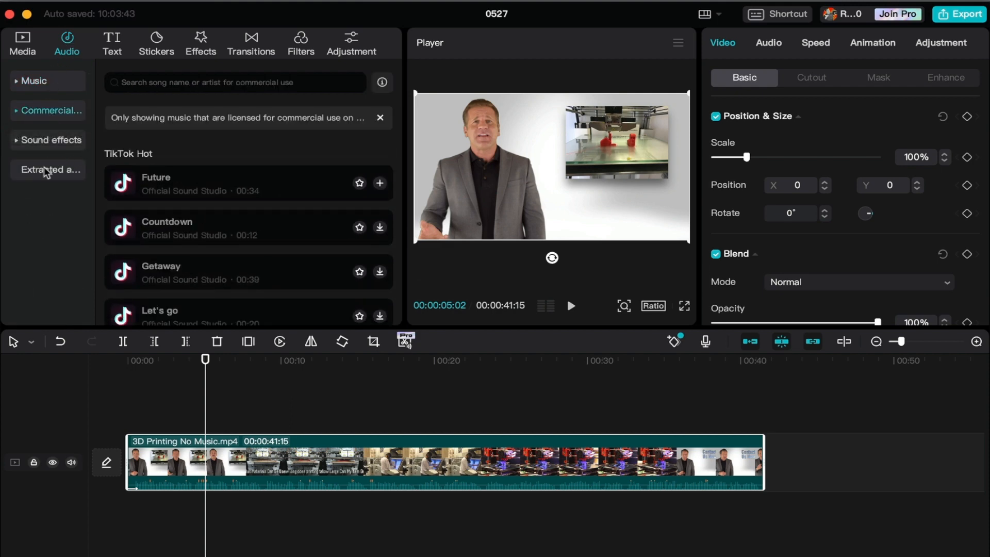
pyautogui.click(52, 145)
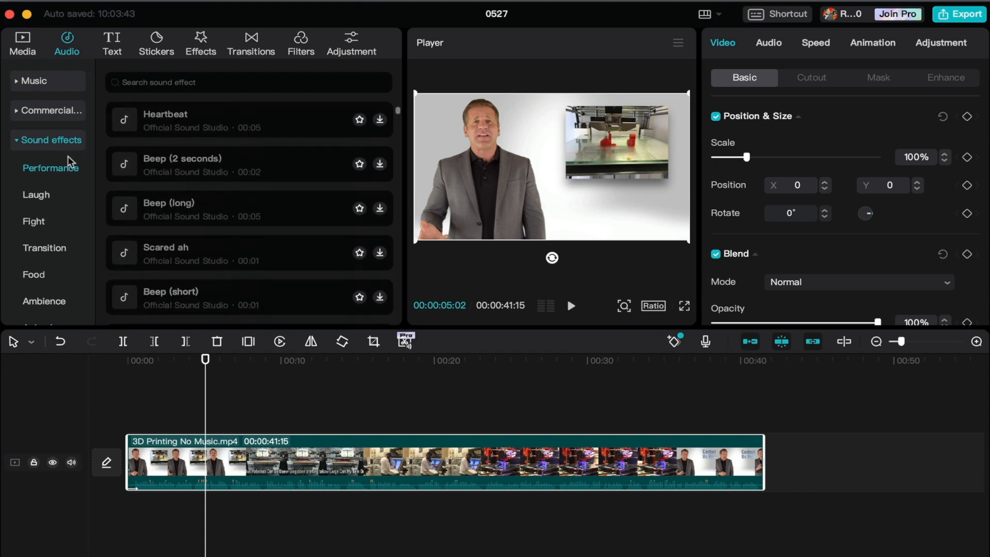
pyautogui.click(51, 143)
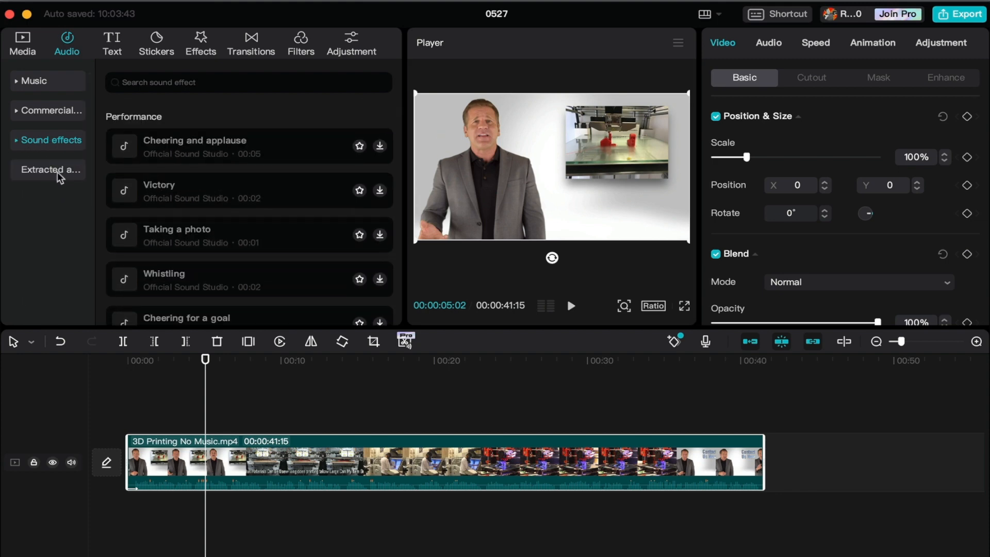
pyautogui.click(58, 174)
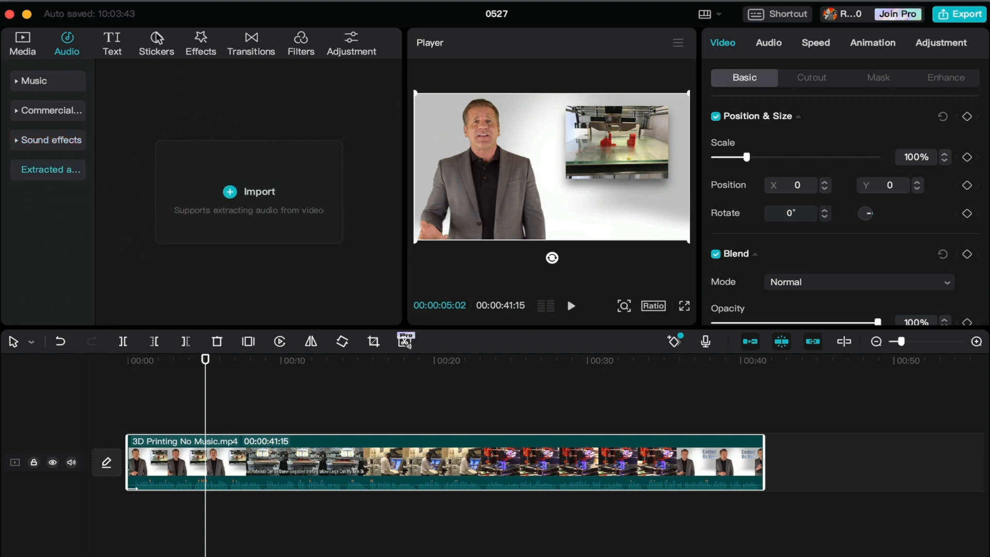
# Browse the text library's default text and its Trending and Luminance text effects.
pyautogui.click(115, 50)
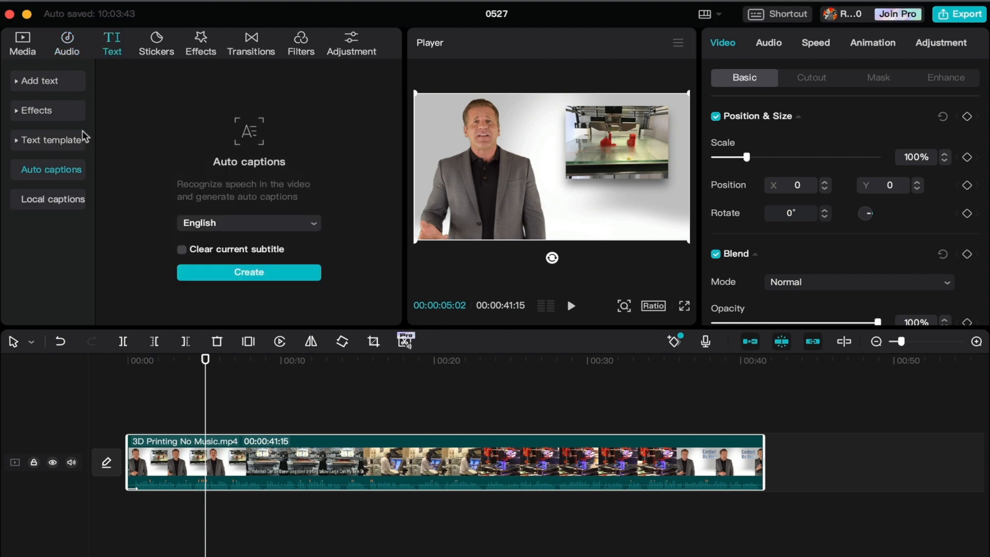
pyautogui.click(50, 83)
pyautogui.moveTo(125, 116)
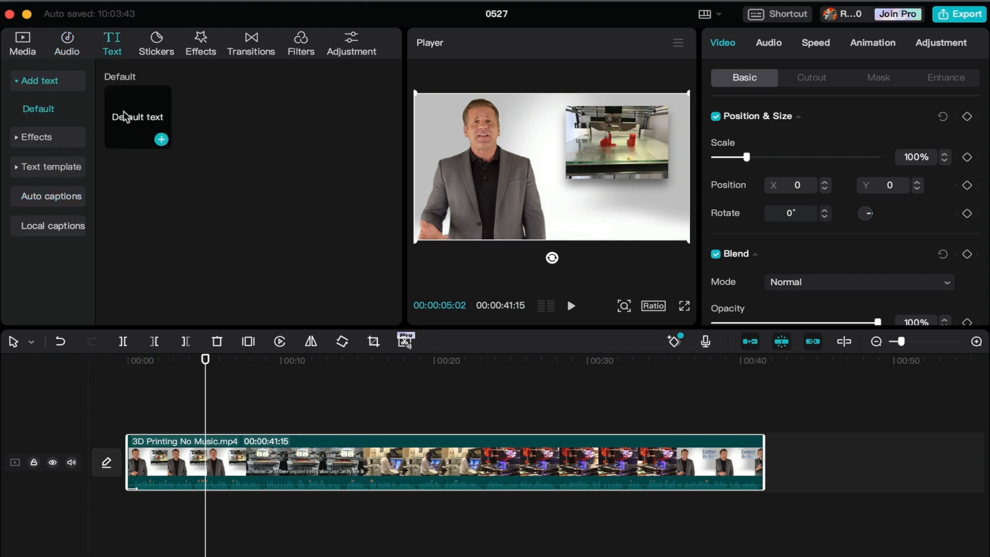
pyautogui.click(53, 140)
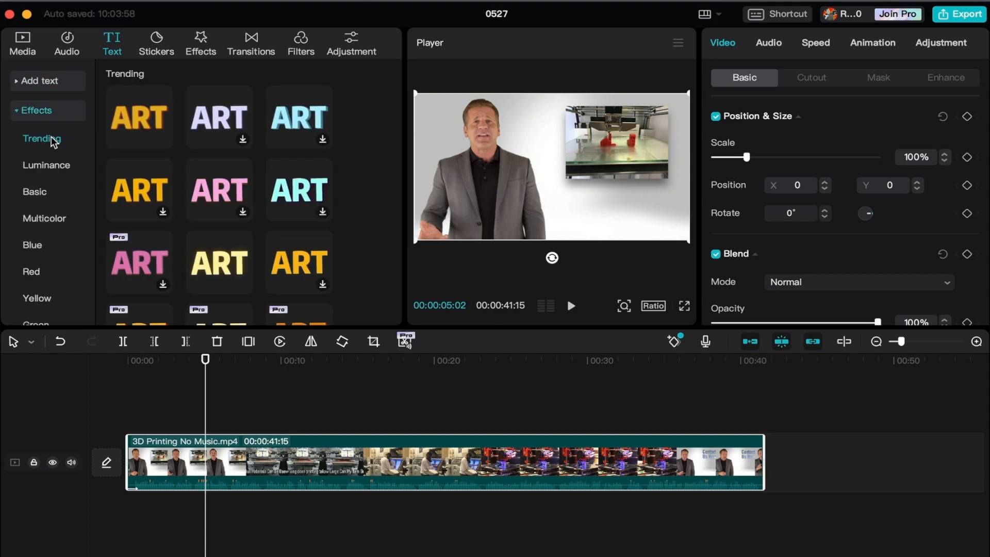
pyautogui.scroll(-2, 221, 207)
pyautogui.scroll(-5, 221, 206)
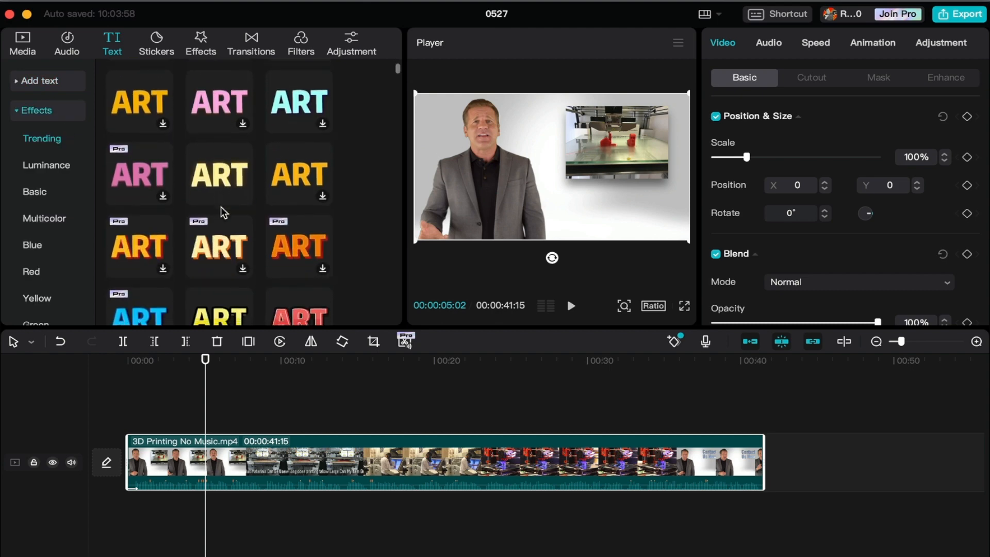
pyautogui.scroll(-8, 222, 209)
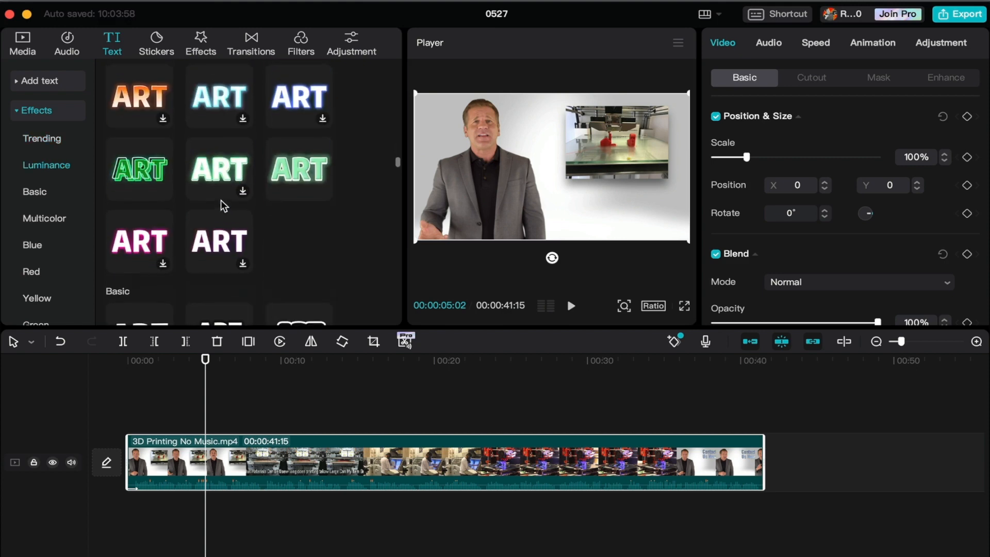
# Add the pale green glowing Luminance text effect above the video at the playhead and move it near the frame's upper edge.
pyautogui.scroll(2, 221, 200)
pyautogui.click(289, 227)
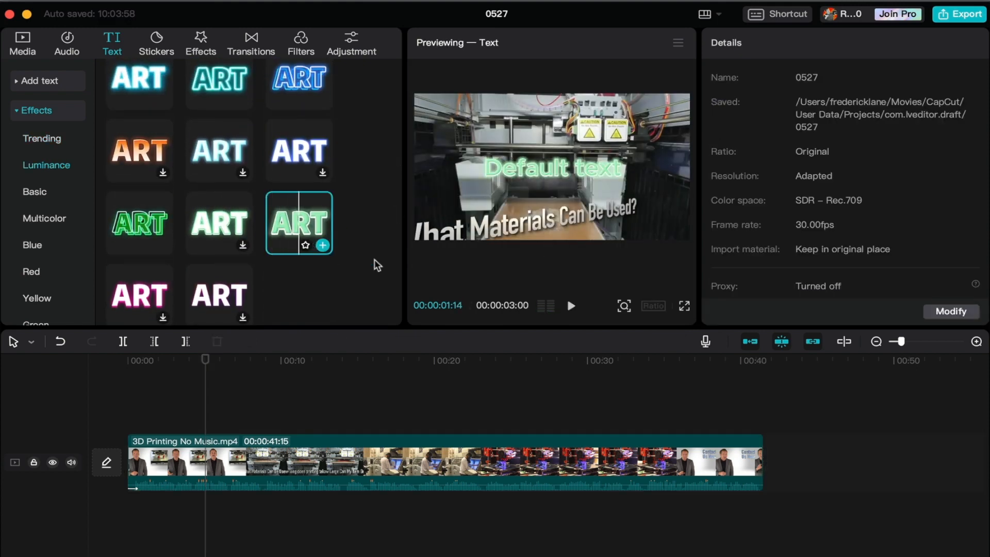
pyautogui.moveTo(294, 230); pyautogui.dragTo(192, 398)
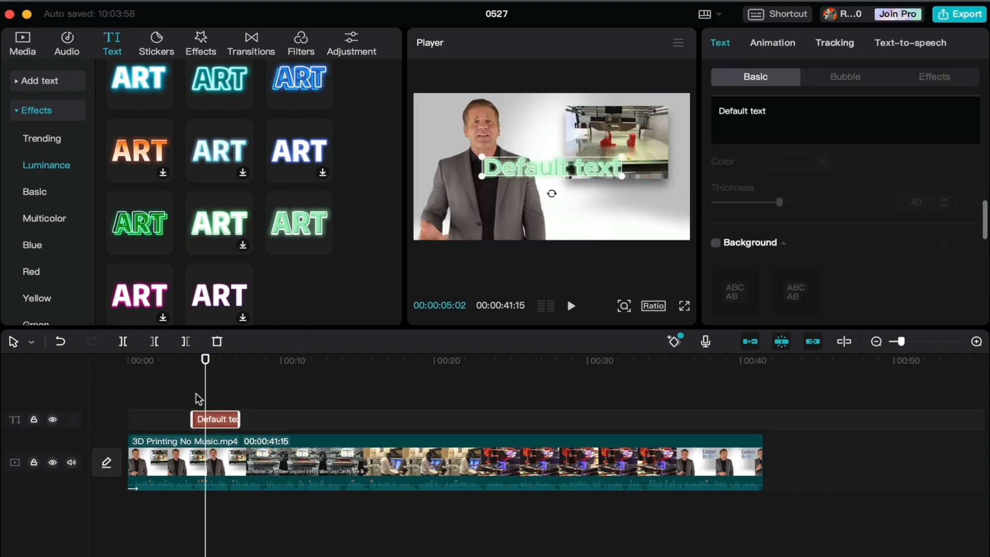
pyautogui.moveTo(552, 176); pyautogui.dragTo(536, 127)
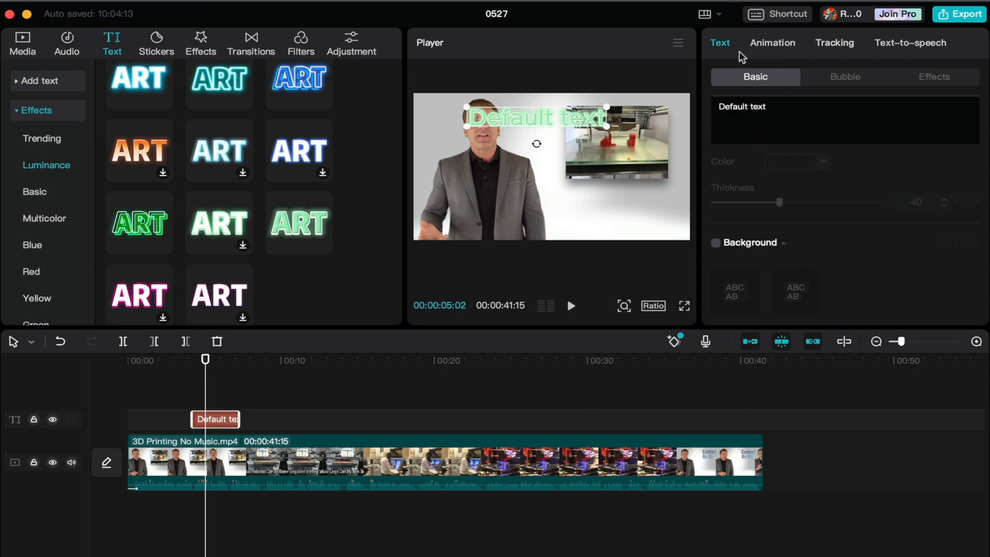
# Apply the Scrolling loop animation to the default text, check it at 00:00:05:24 and delete the text clip.
pyautogui.click(774, 47)
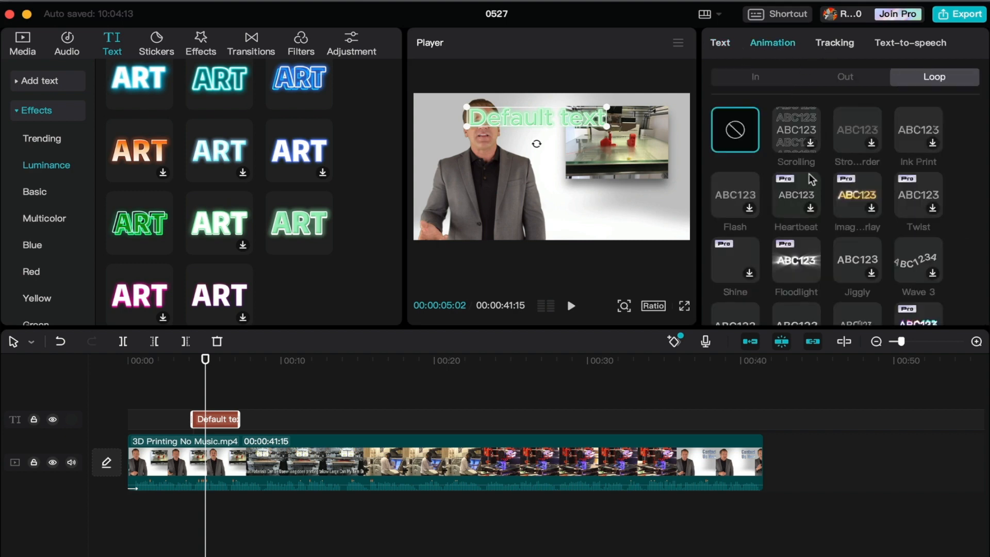
pyautogui.click(790, 132)
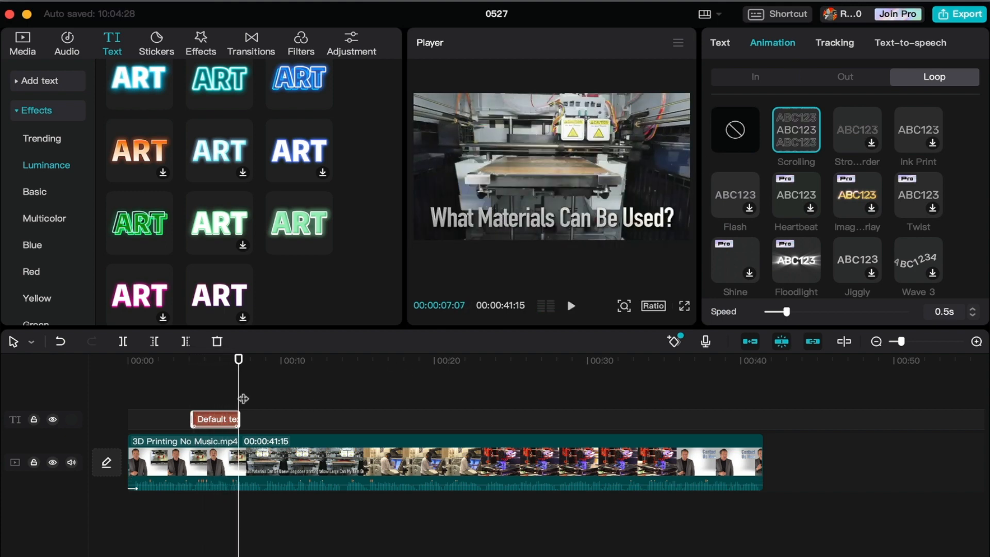
pyautogui.click(217, 361)
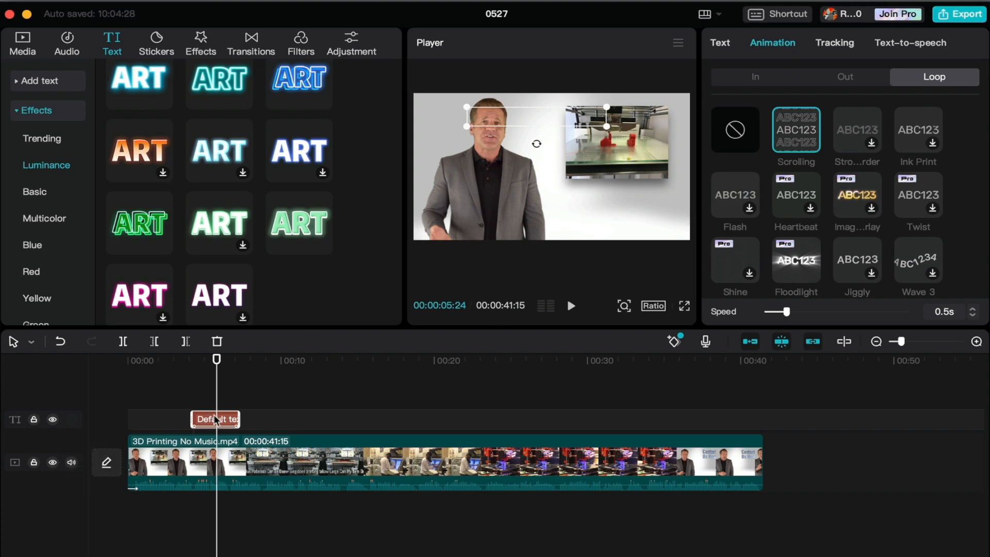
pyautogui.press('Delete')
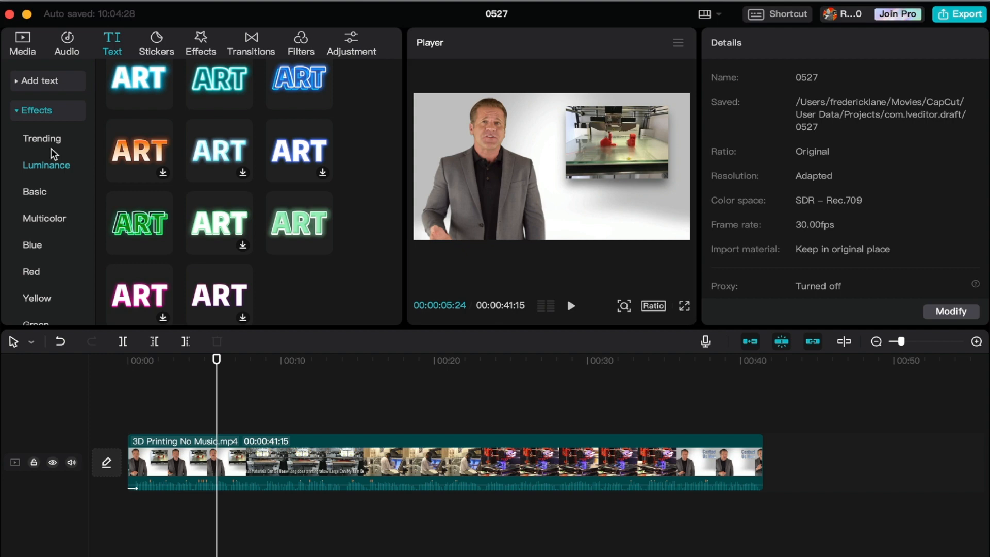
# Browse the Basic, Multicolor, Blue, Red, Yellow, Green and Pink categories of text effects.
pyautogui.scroll(-5, 223, 178)
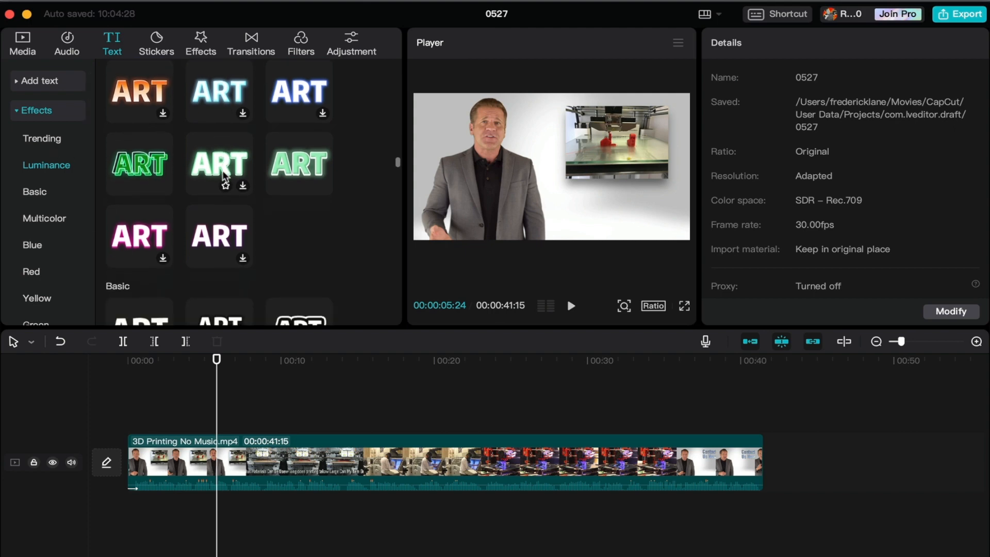
pyautogui.scroll(-5, 221, 170)
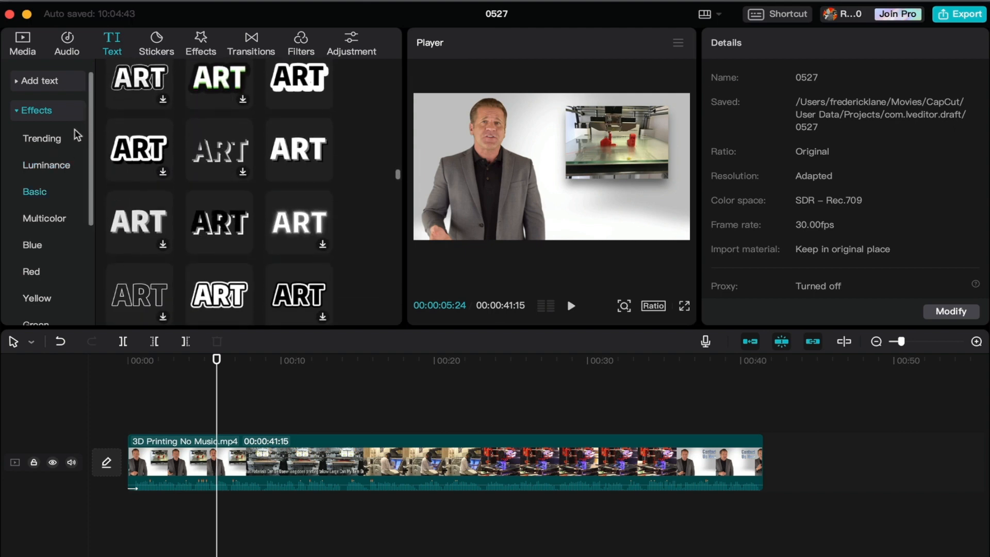
pyautogui.click(58, 220)
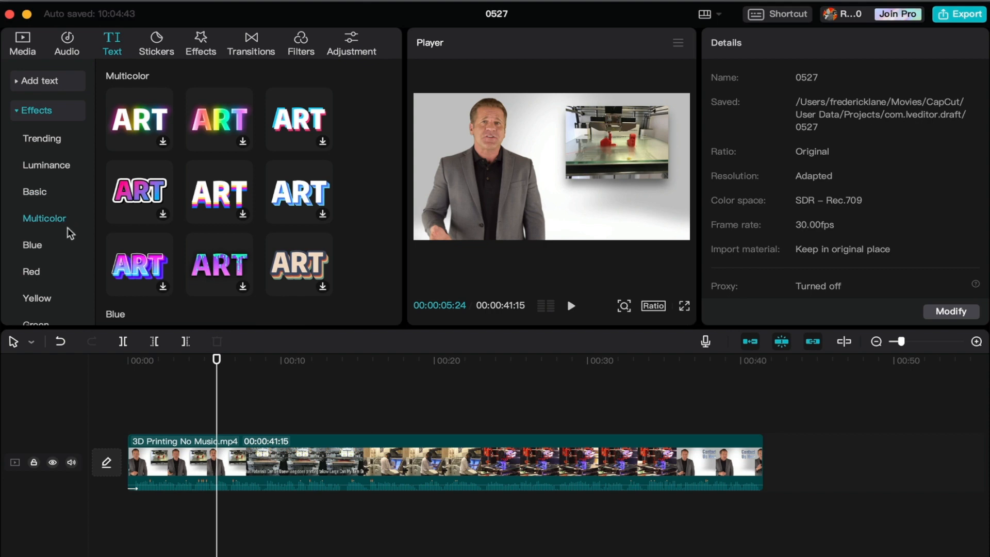
pyautogui.scroll(-1, 67, 228)
pyautogui.click(45, 213)
pyautogui.scroll(-3, 45, 203)
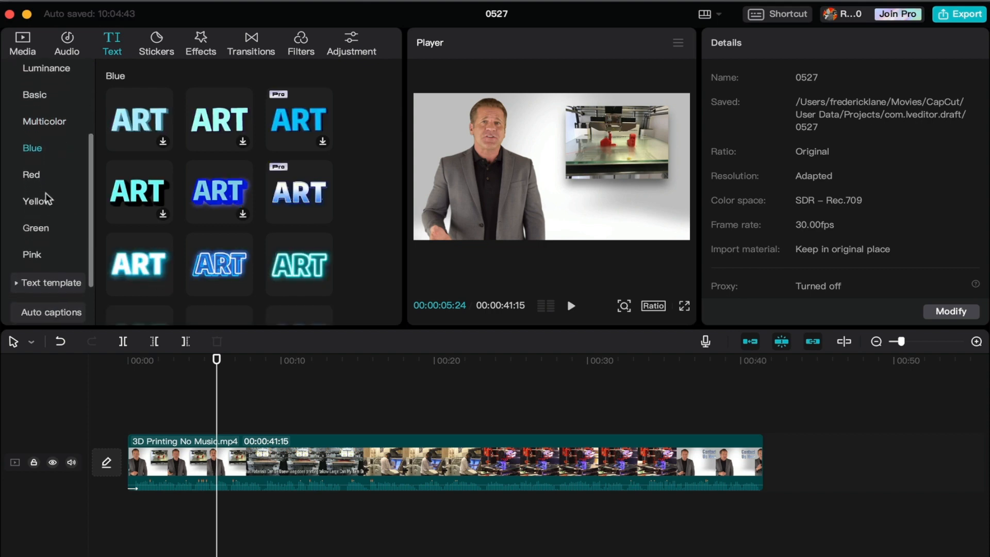
pyautogui.click(46, 175)
pyautogui.click(49, 201)
pyautogui.click(48, 226)
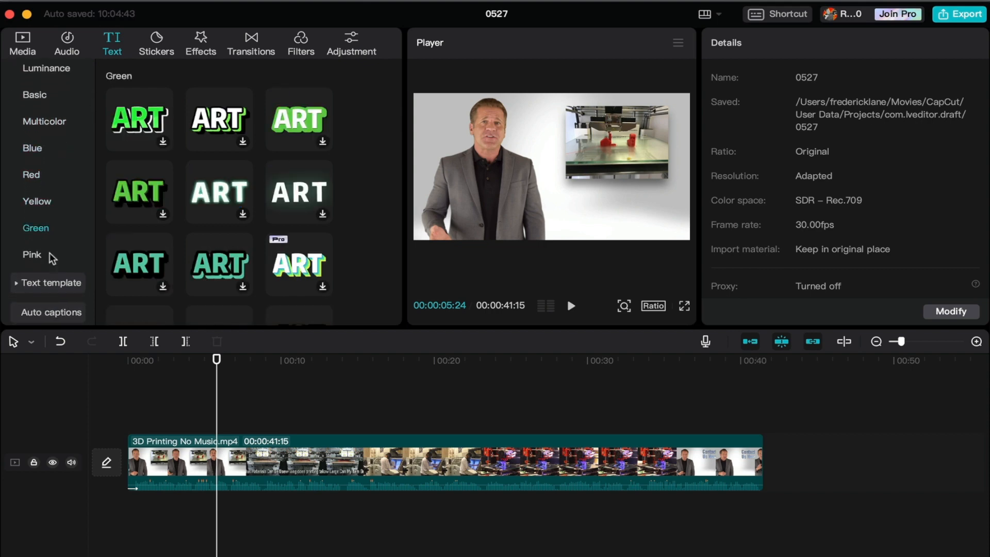
pyautogui.click(51, 252)
pyautogui.scroll(-2, 51, 252)
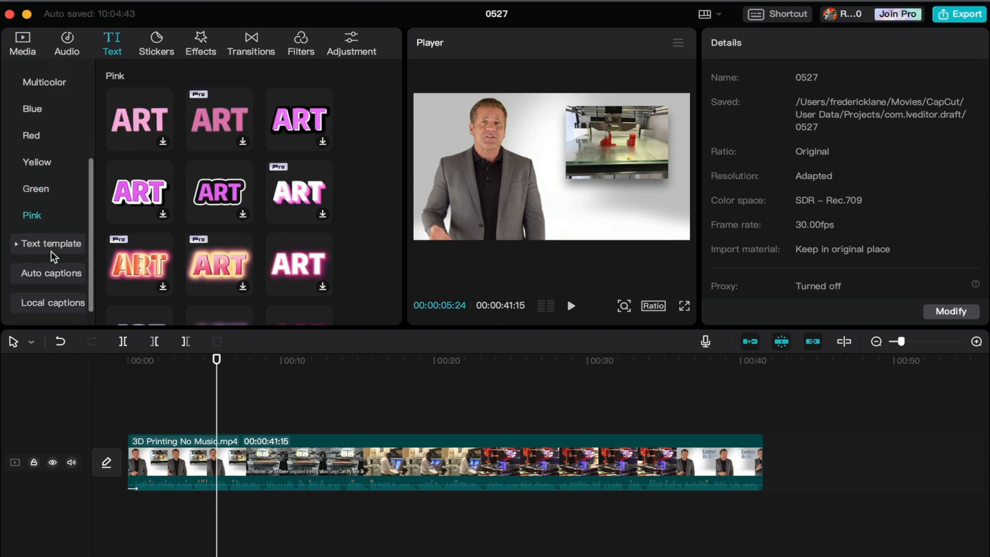
# Preview the Vacation, Subscribe, Day ends Beautifully and Daily Life templates among the trending text templates.
pyautogui.click(49, 248)
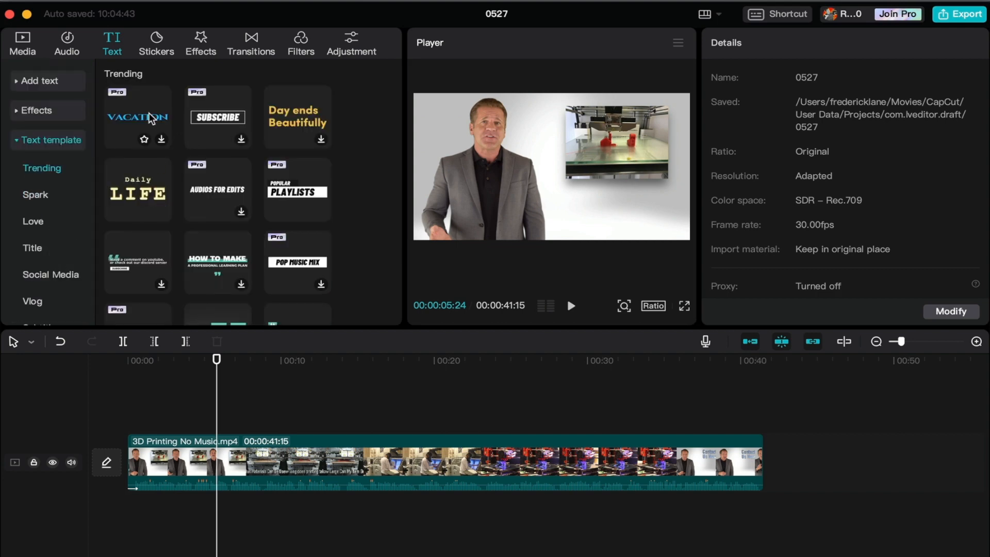
pyautogui.click(128, 117)
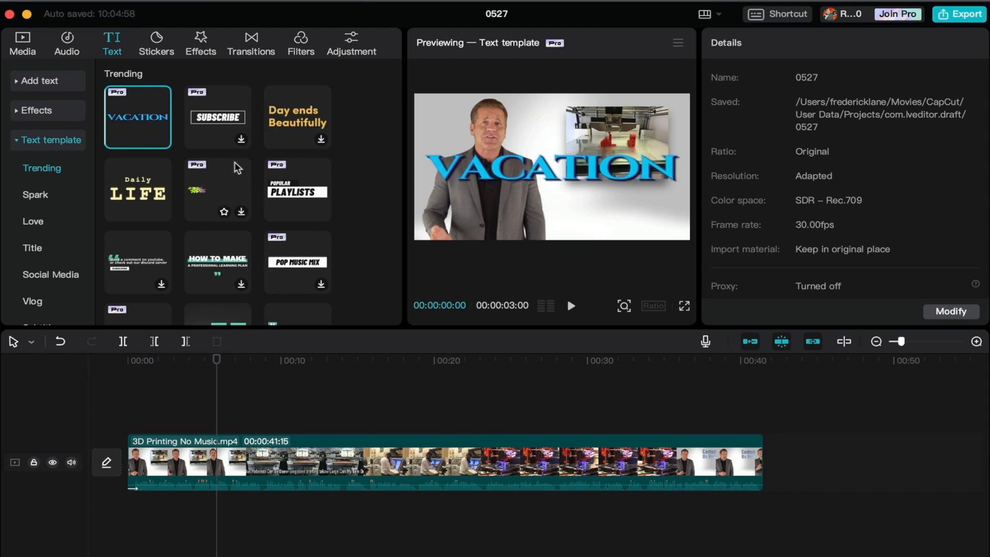
pyautogui.click(208, 126)
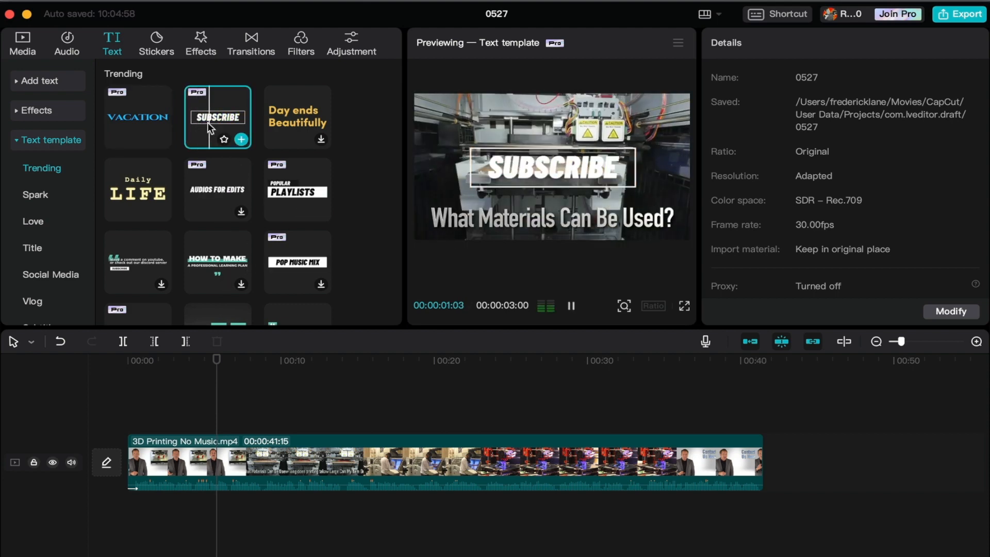
pyautogui.click(302, 121)
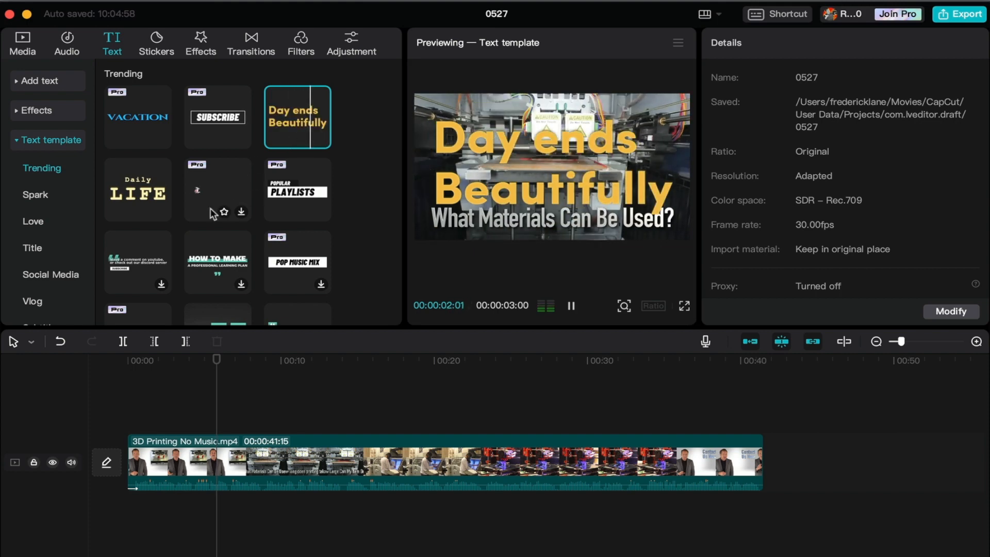
pyautogui.click(153, 197)
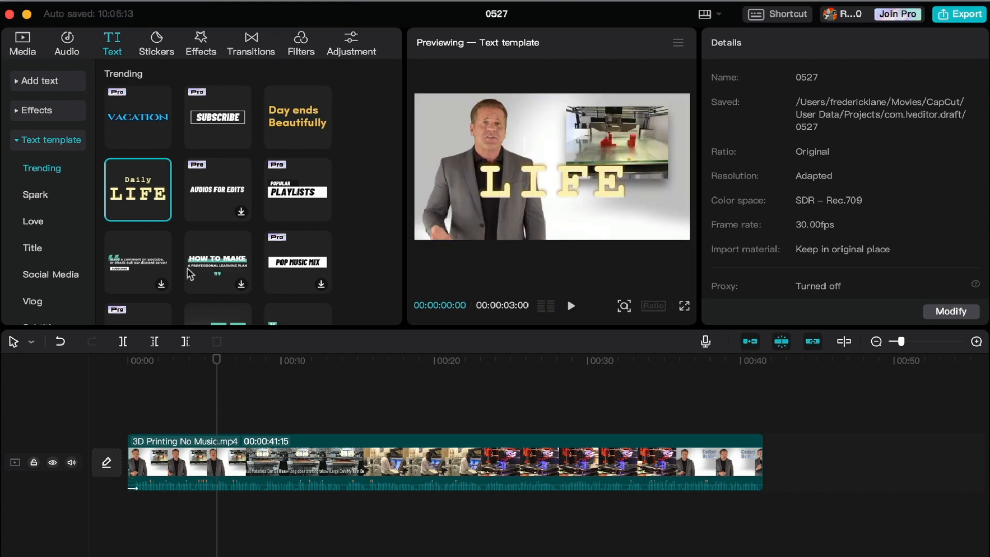
# Preview the Subscribe to Watch More template in the Spark category, lower the playback volume and collapse the text template categories.
pyautogui.click(45, 202)
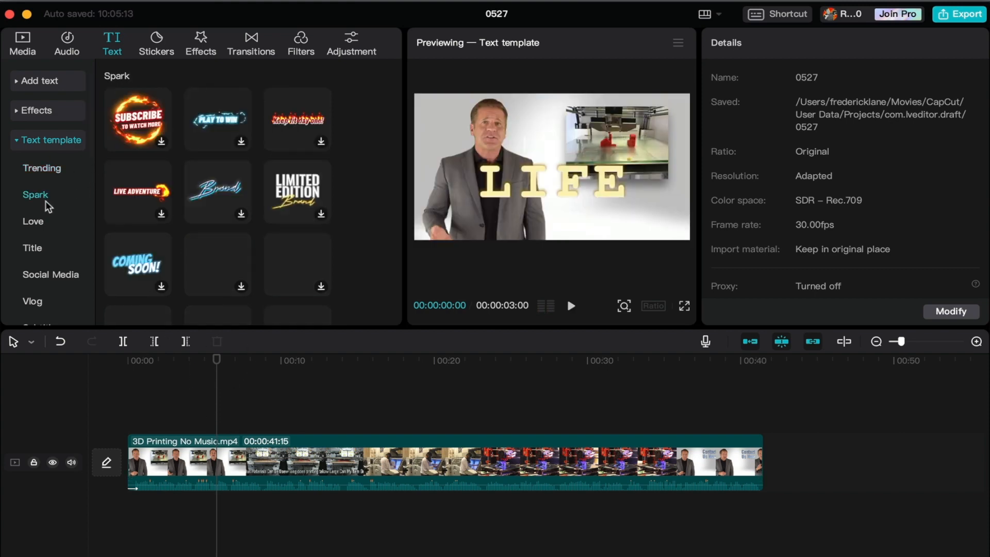
pyautogui.click(131, 129)
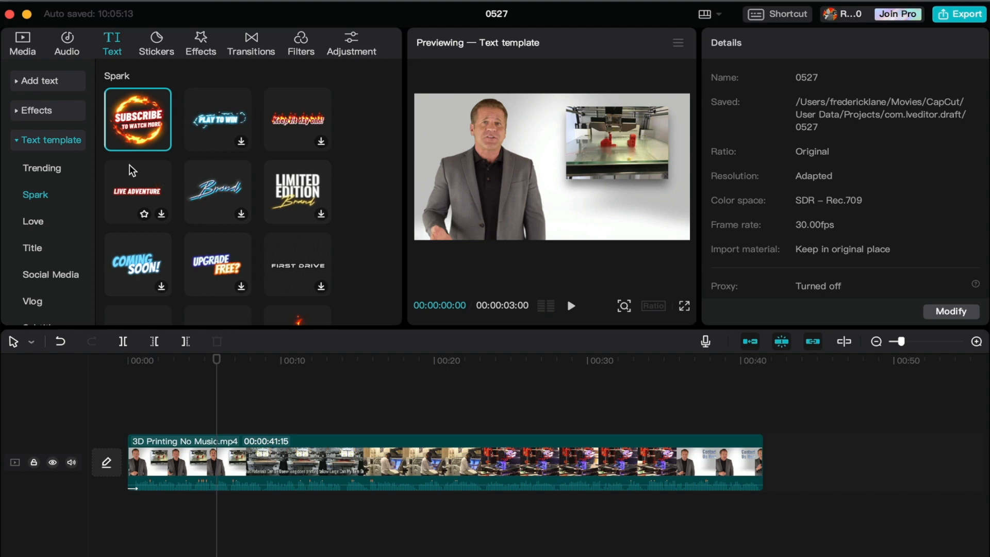
pyautogui.press('XF86AudioLowerVolume')
pyautogui.press('XF86AudioLowerVolume')
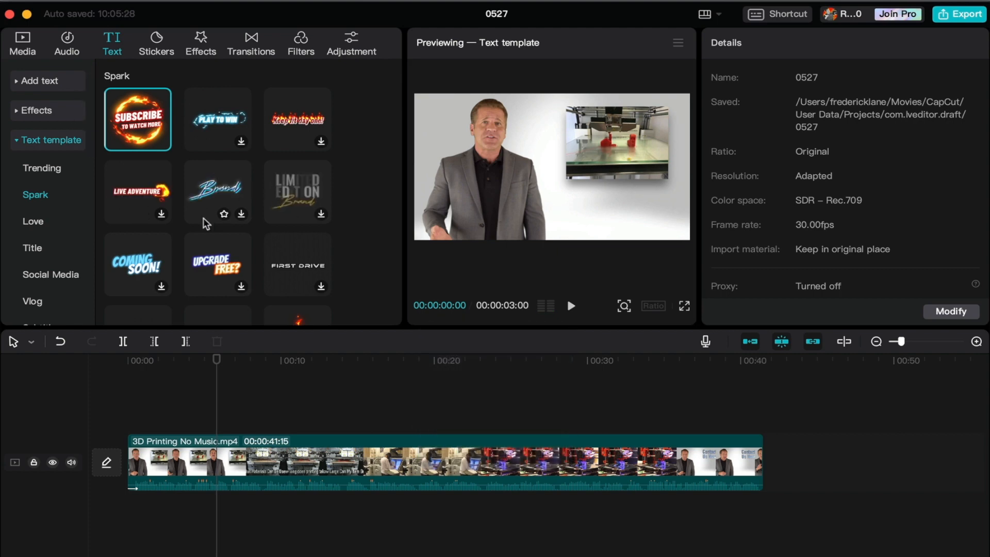
pyautogui.click(43, 139)
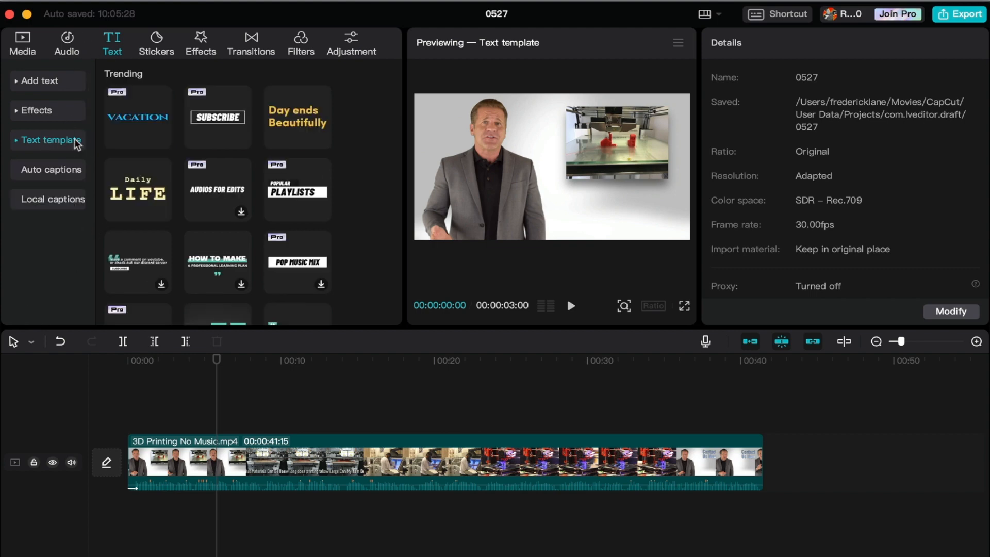
# Generate English auto captions for the 3D Printing No Music.mp4 clip.
pyautogui.click(54, 172)
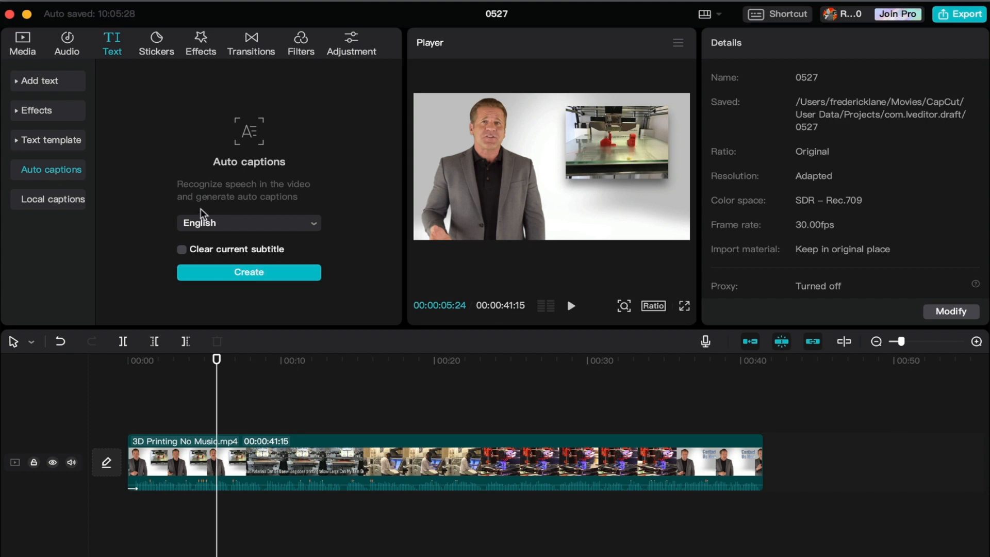
pyautogui.click(316, 467)
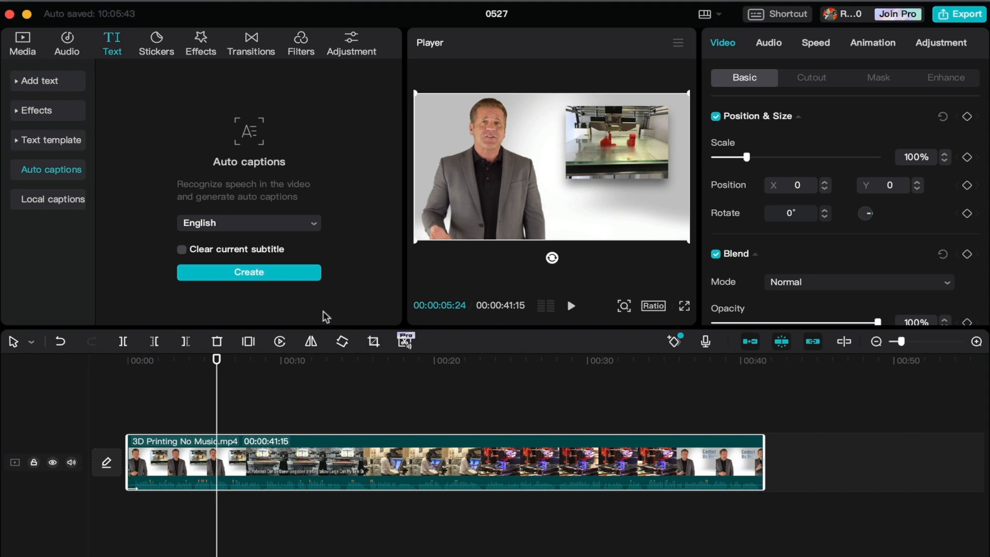
pyautogui.click(232, 273)
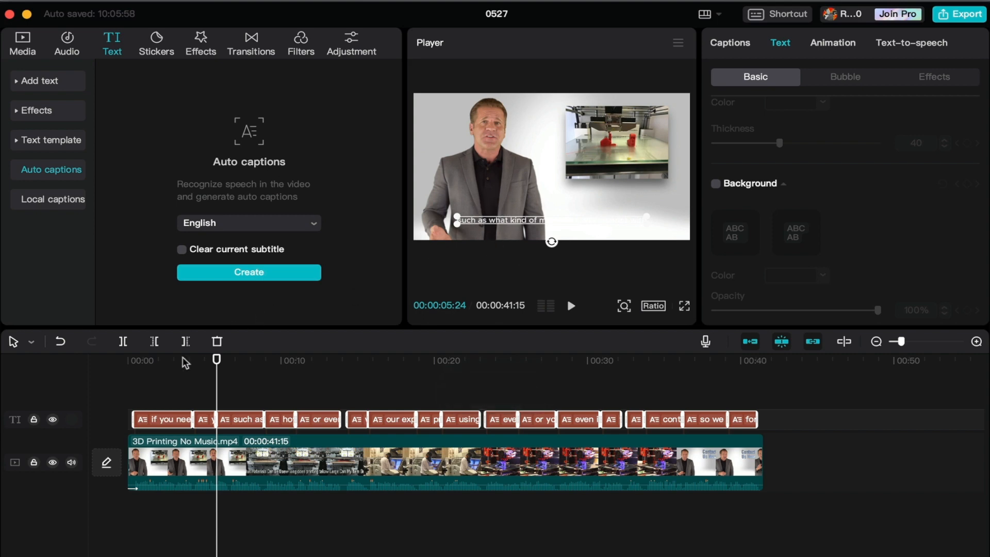
# Select the first caption near 00:00:02:01 and examine its caption list, basic text settings and bubble styles.
pyautogui.moveTo(155, 362); pyautogui.dragTo(159, 342)
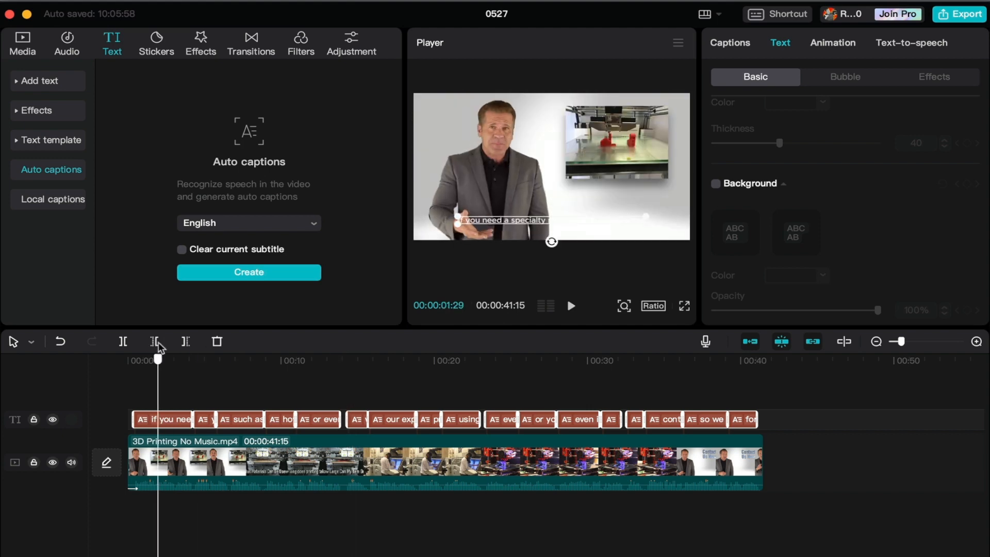
pyautogui.click(163, 422)
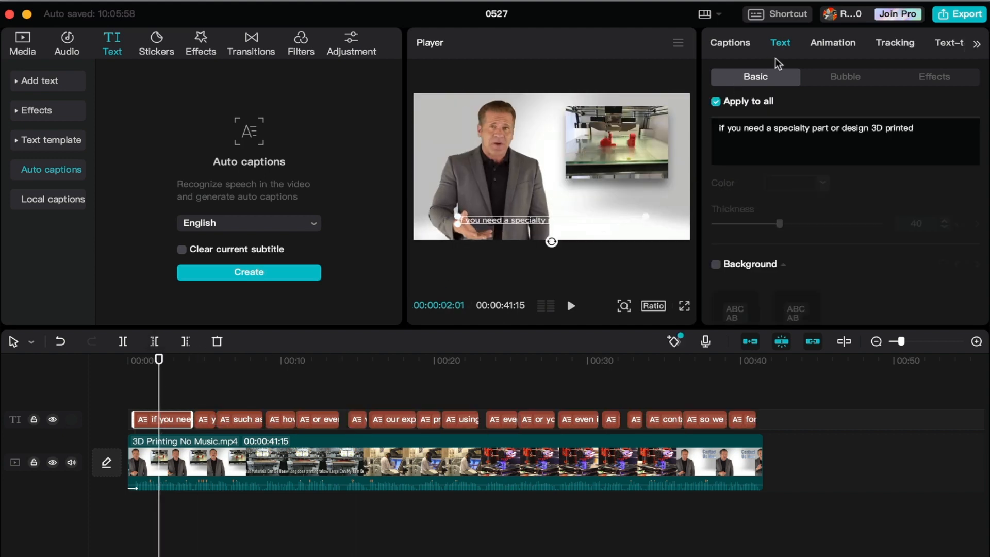
pyautogui.click(743, 46)
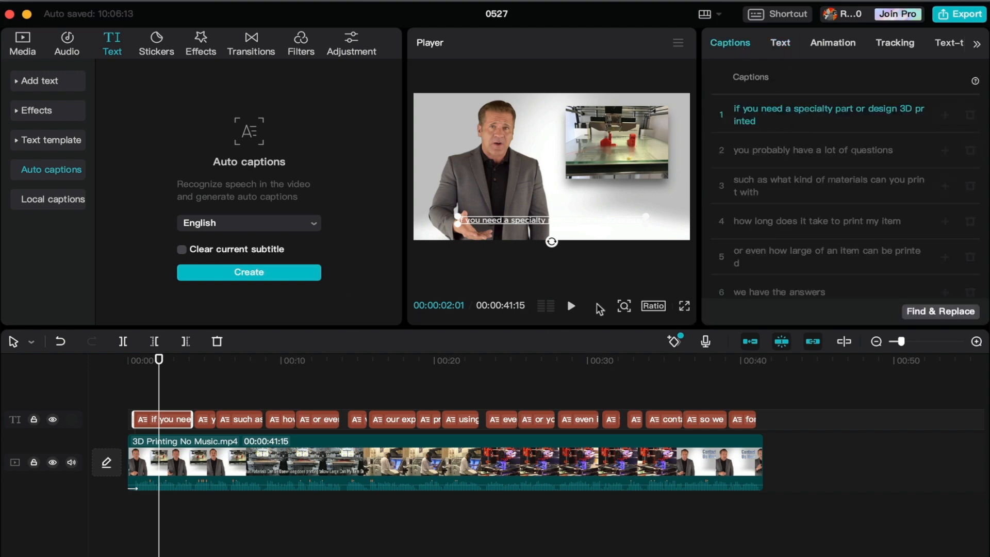
pyautogui.click(779, 44)
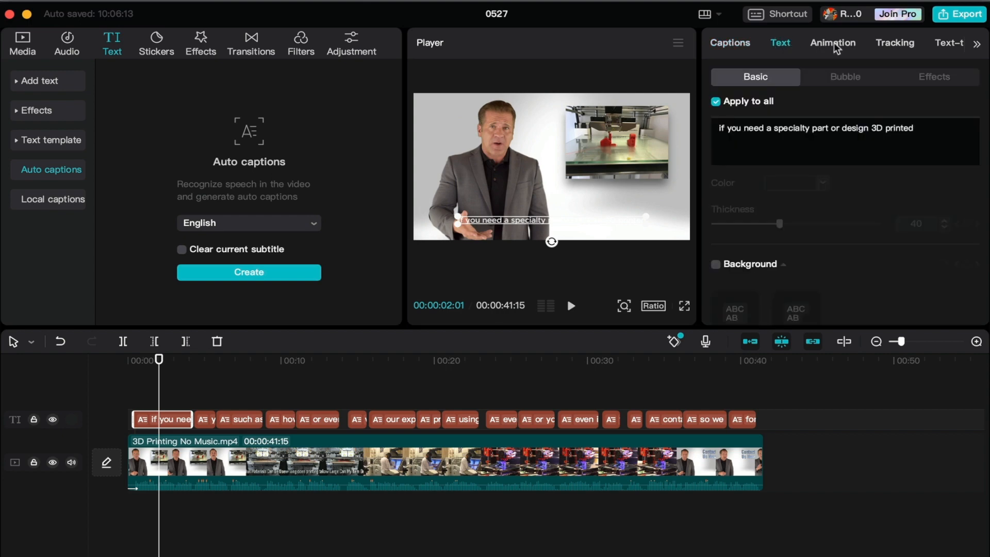
pyautogui.click(841, 70)
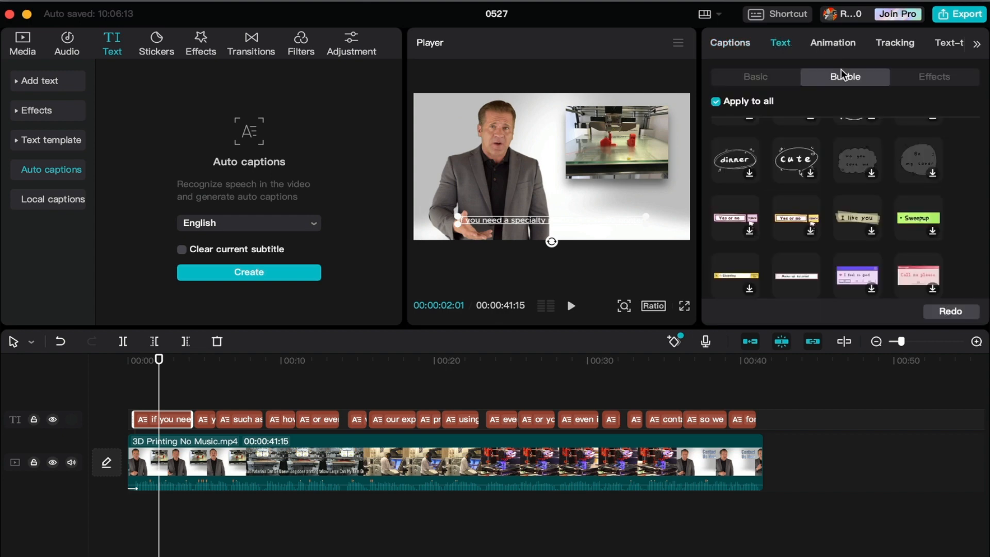
# Apply the I like you bubble style to all captions and reposition them in the upper-left corner of the video frame.
pyautogui.click(857, 217)
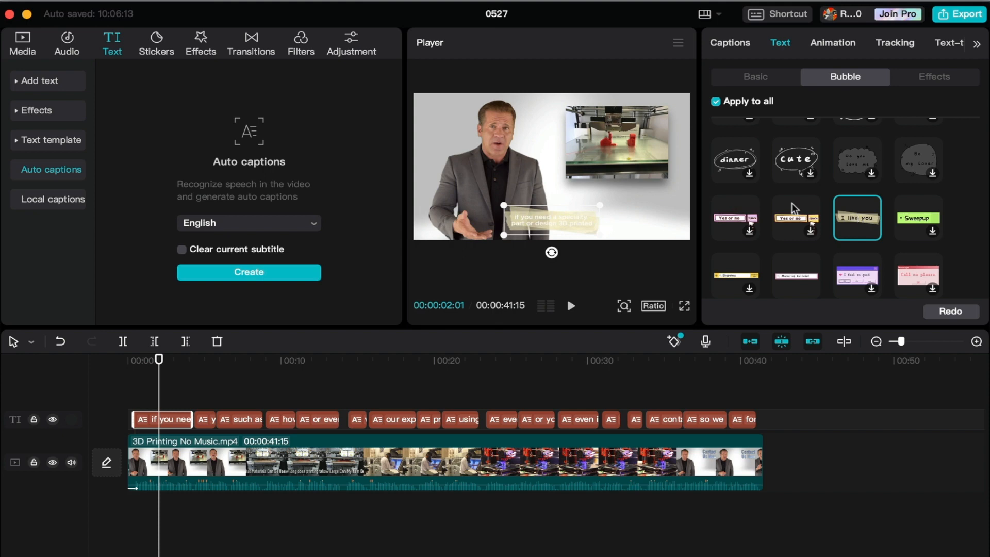
pyautogui.moveTo(316, 360); pyautogui.dragTo(423, 366)
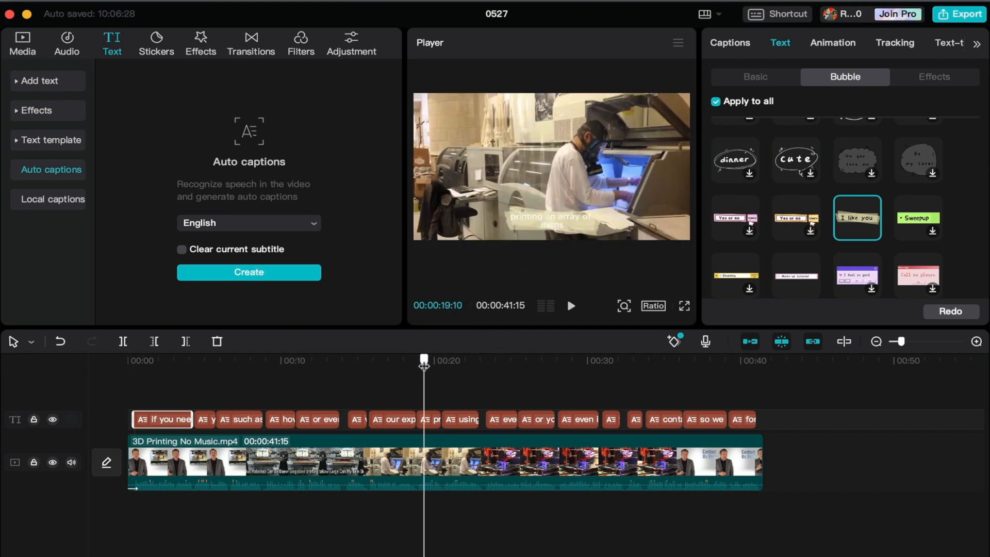
pyautogui.click(433, 419)
pyautogui.moveTo(542, 219); pyautogui.dragTo(546, 138)
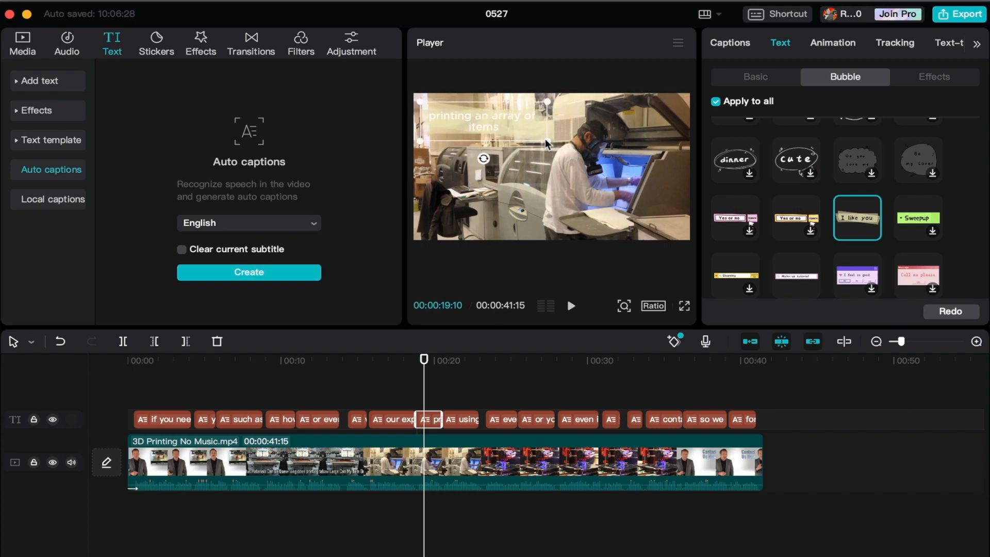
pyautogui.moveTo(494, 365); pyautogui.dragTo(586, 362)
pyautogui.moveTo(556, 399); pyautogui.dragTo(166, 419)
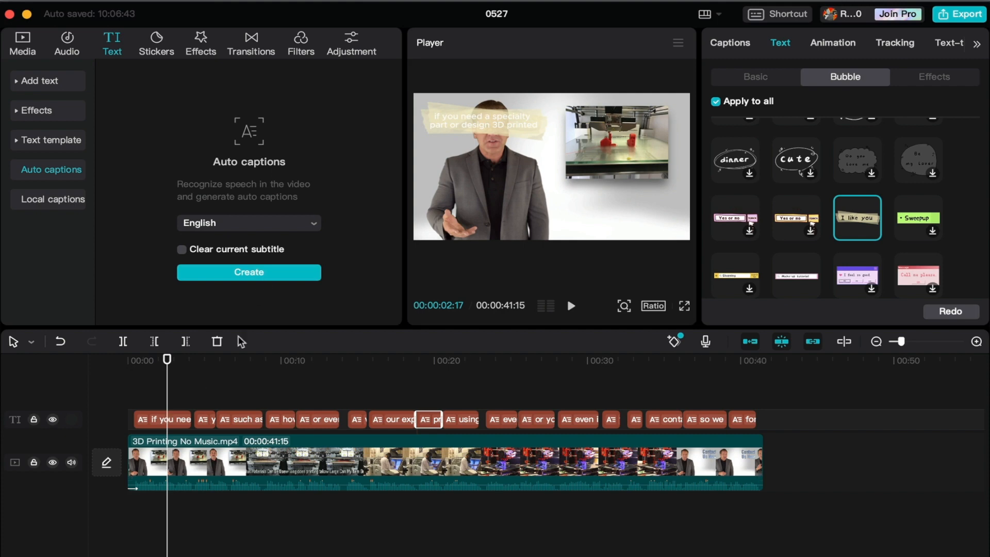
# View the local captions import option, and preview the thinking-face and sunglasses-face stickers in the Emoji sticker category.
pyautogui.click(66, 199)
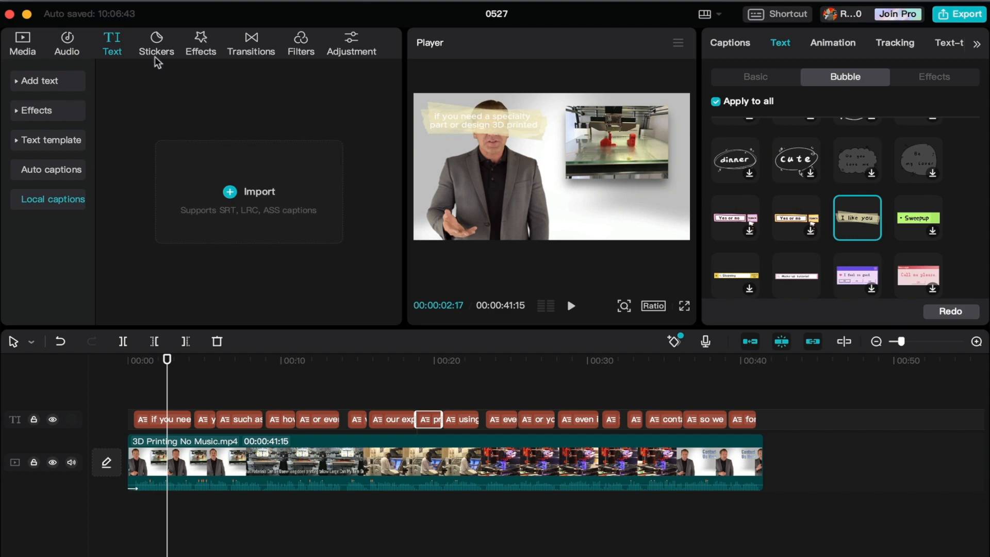
pyautogui.click(156, 40)
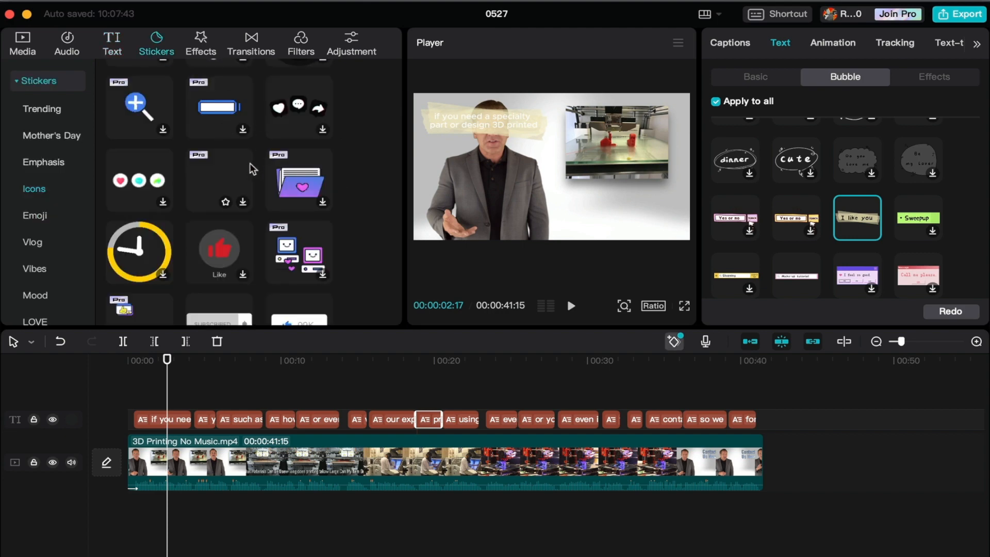
pyautogui.scroll(-10, 250, 163)
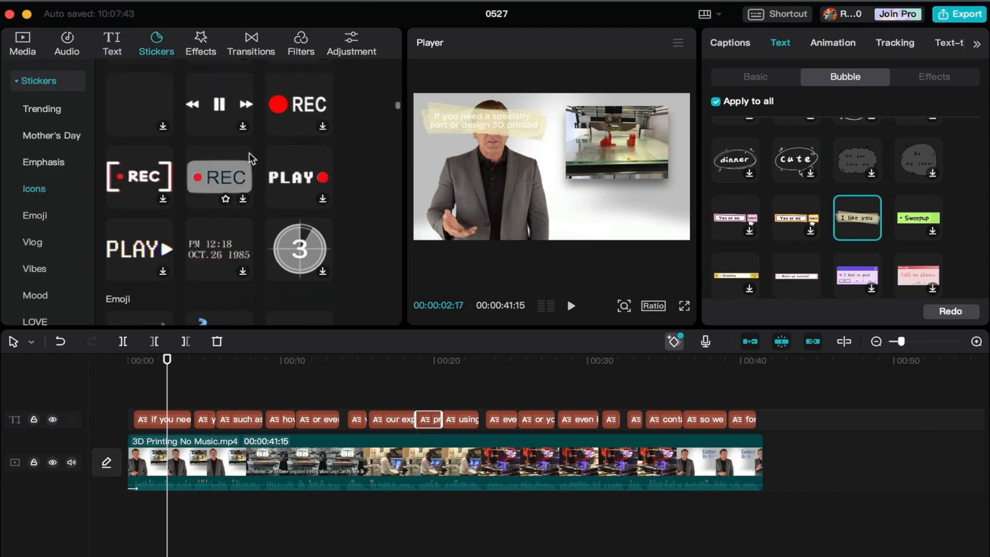
pyautogui.scroll(-5, 249, 155)
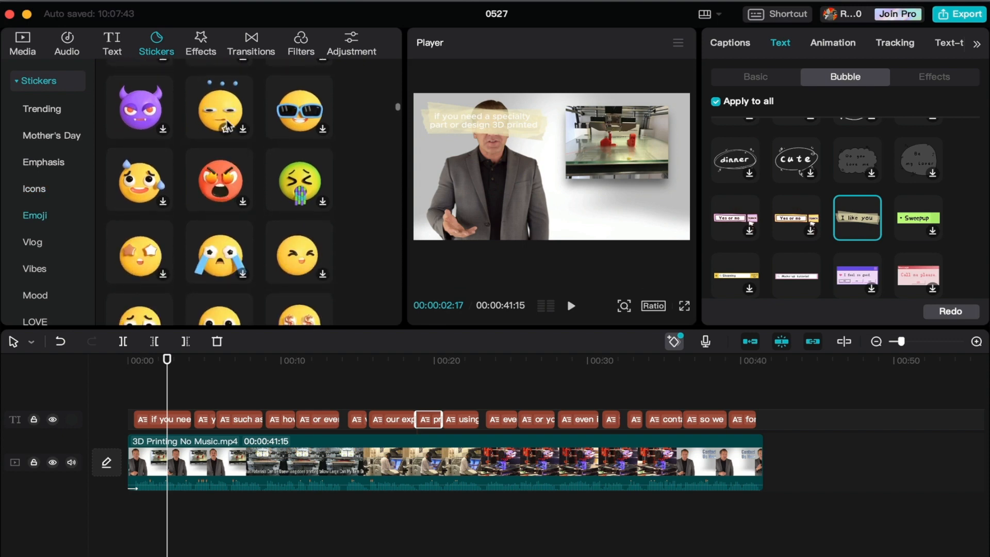
pyautogui.click(227, 124)
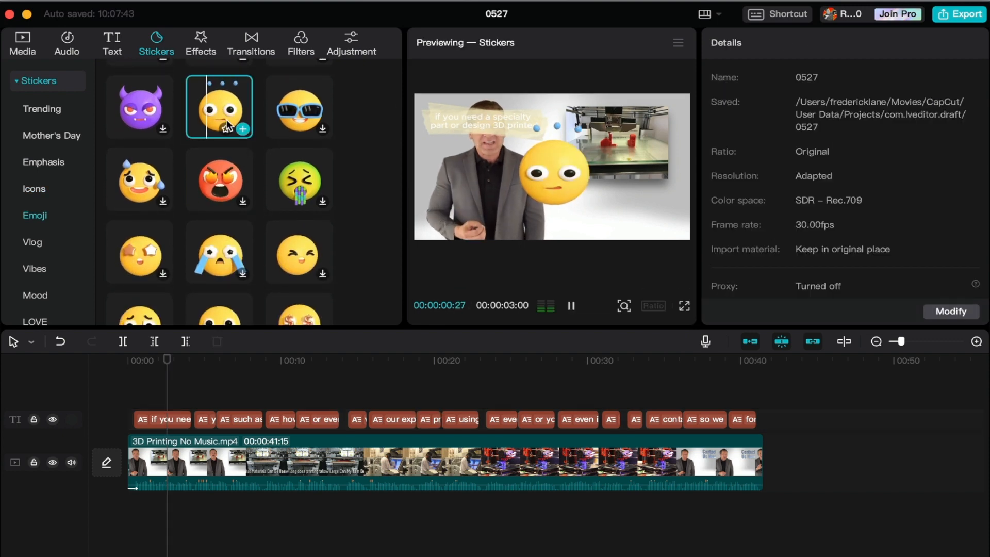
pyautogui.click(305, 114)
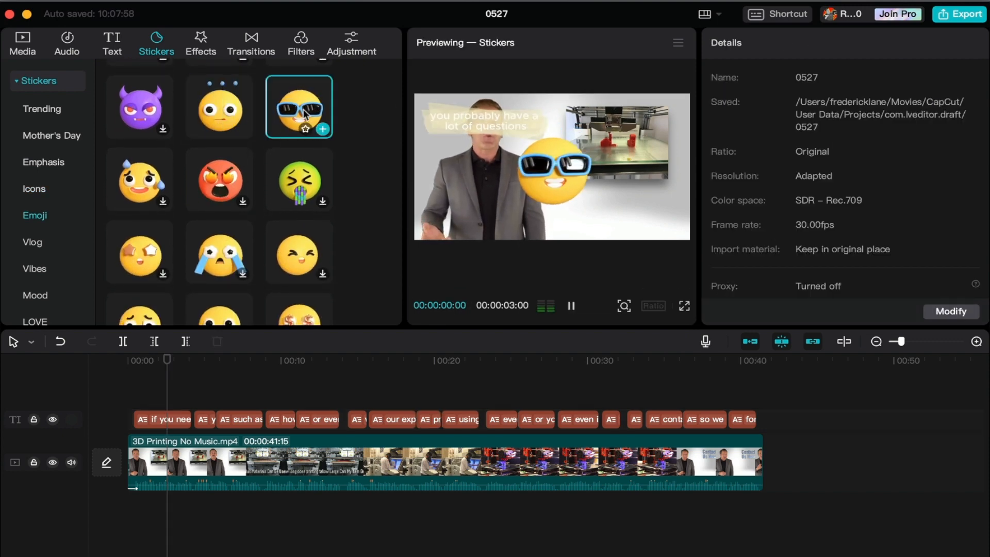
# Preview the film countdown, PM 12:18 OCT.26 1985 date stamp and glitch PLAY stickers in the Icons category.
pyautogui.scroll(3, 287, 149)
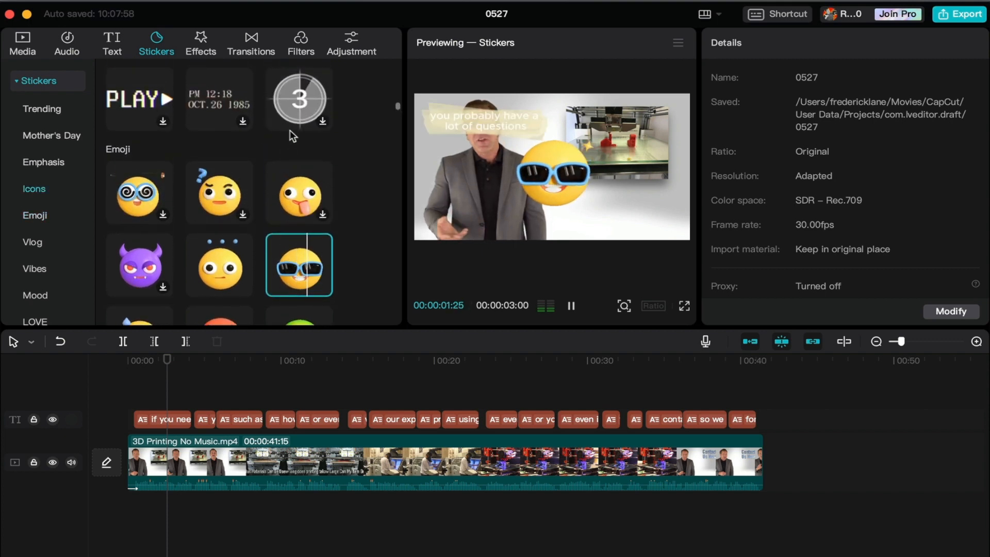
pyautogui.click(292, 122)
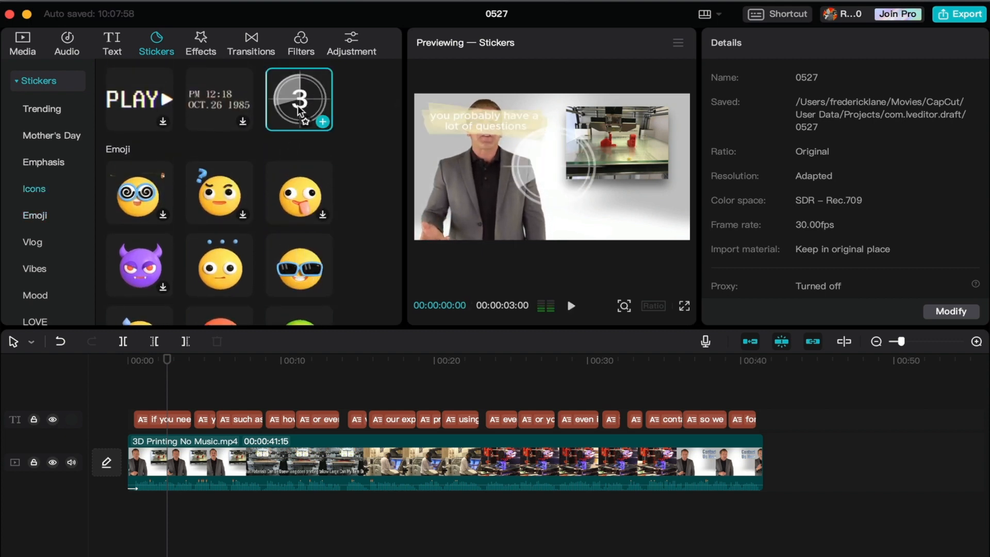
pyautogui.click(240, 104)
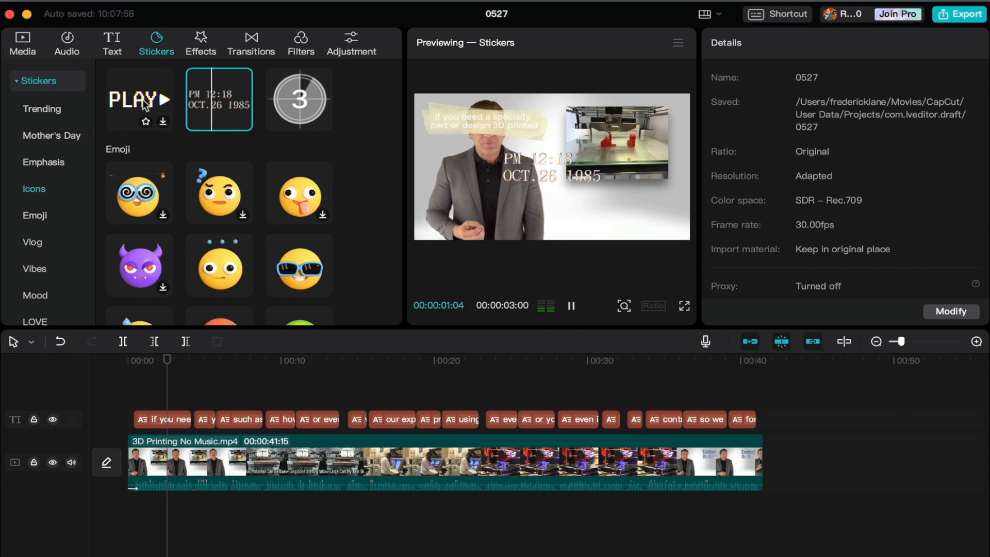
pyautogui.click(145, 105)
# Preview the avocado sticker among the Emoji stickers and browse the fruit faces and 3D objects that follow it.
pyautogui.scroll(-5, 186, 218)
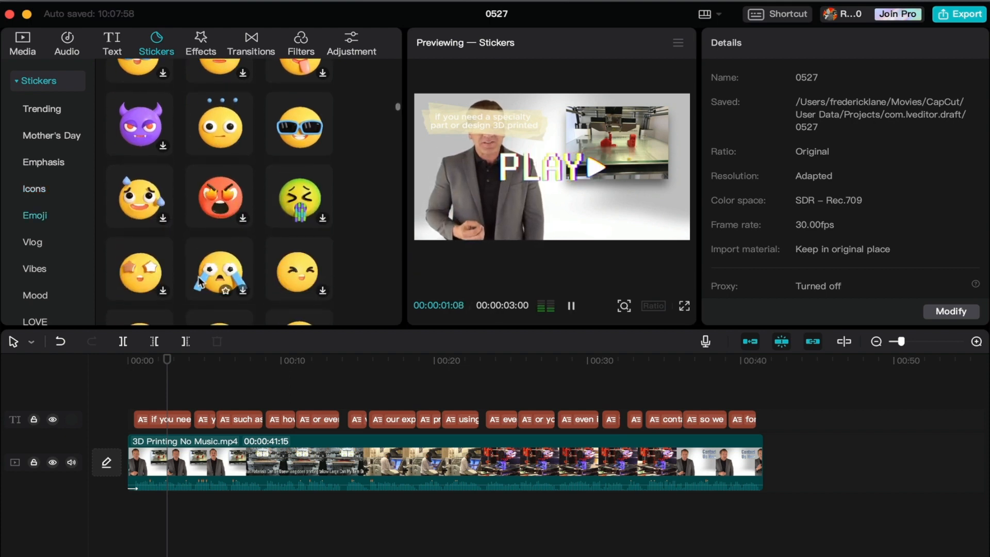
pyautogui.scroll(-10, 198, 277)
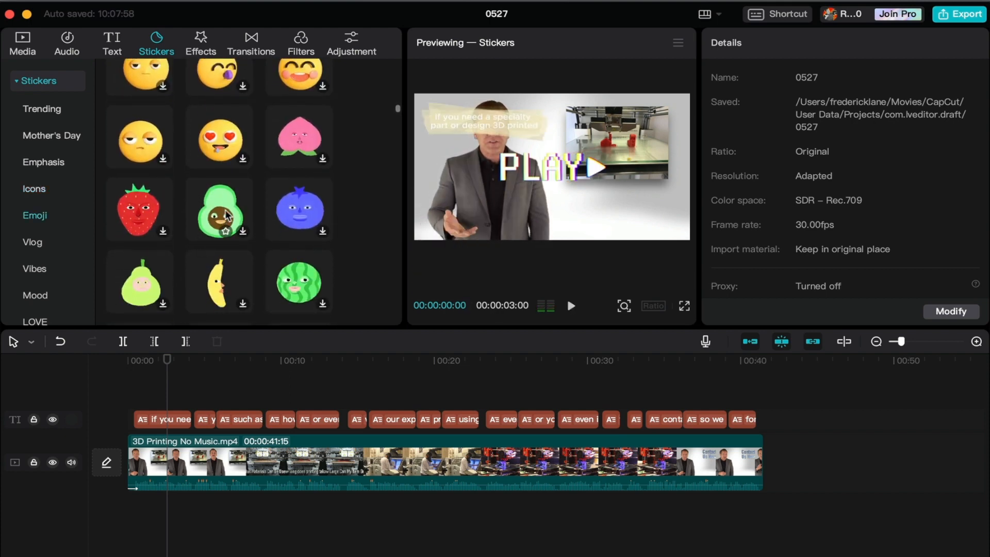
pyautogui.click(227, 215)
pyautogui.scroll(-5, 228, 201)
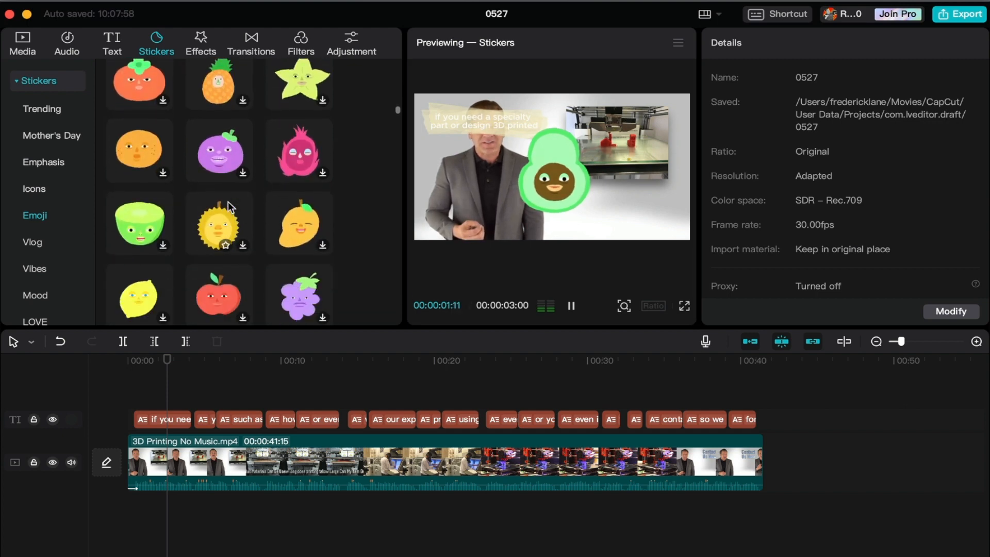
pyautogui.scroll(-10, 228, 201)
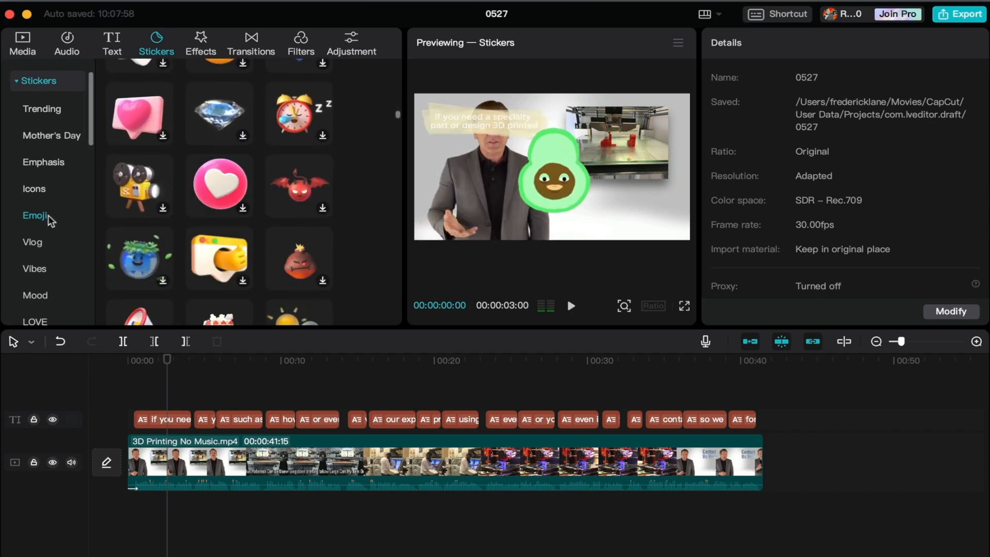
# Preview the round mosaic, fur-hat portrait and brown rabbit stickers in Cover-ups, and browse the animal faces and Shimmer stickers.
pyautogui.scroll(-5, 49, 216)
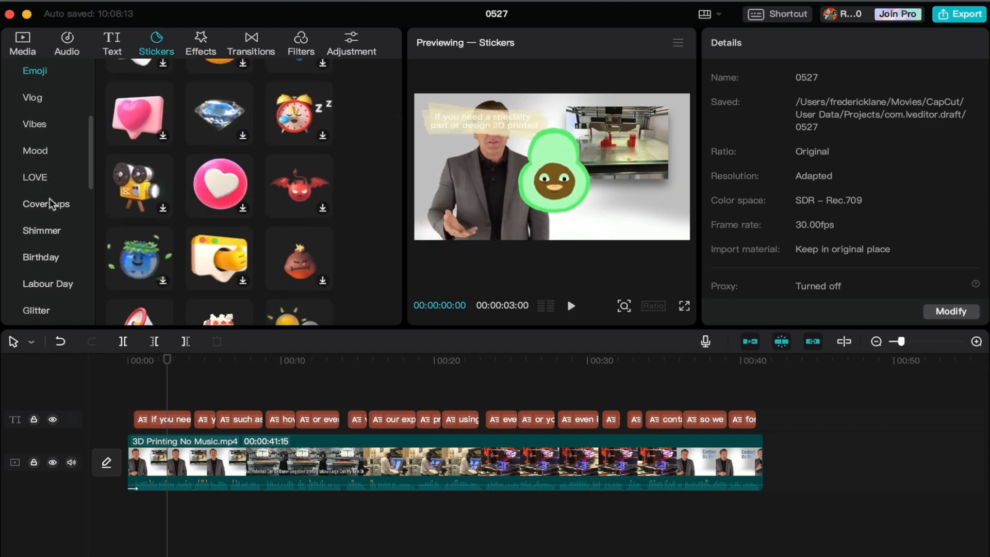
pyautogui.click(50, 200)
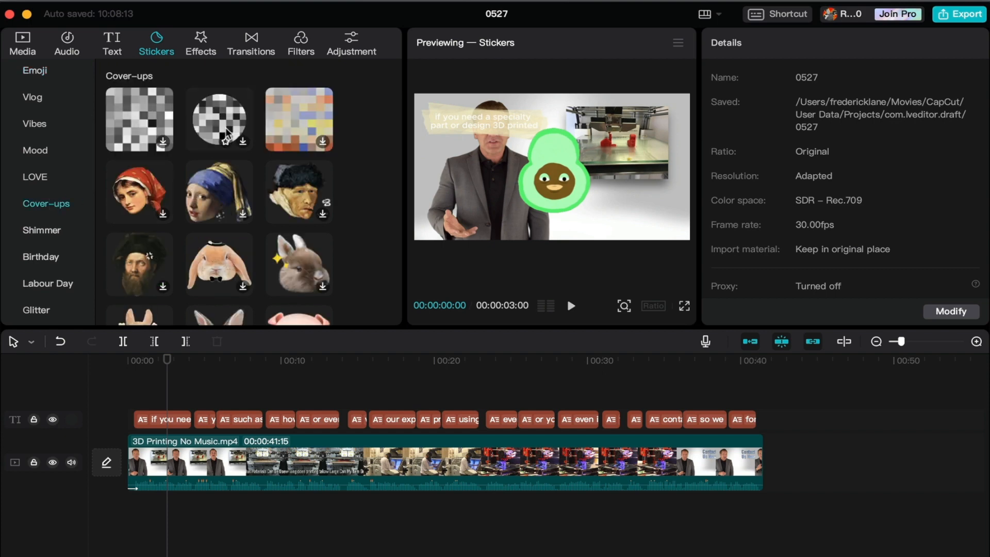
pyautogui.click(227, 133)
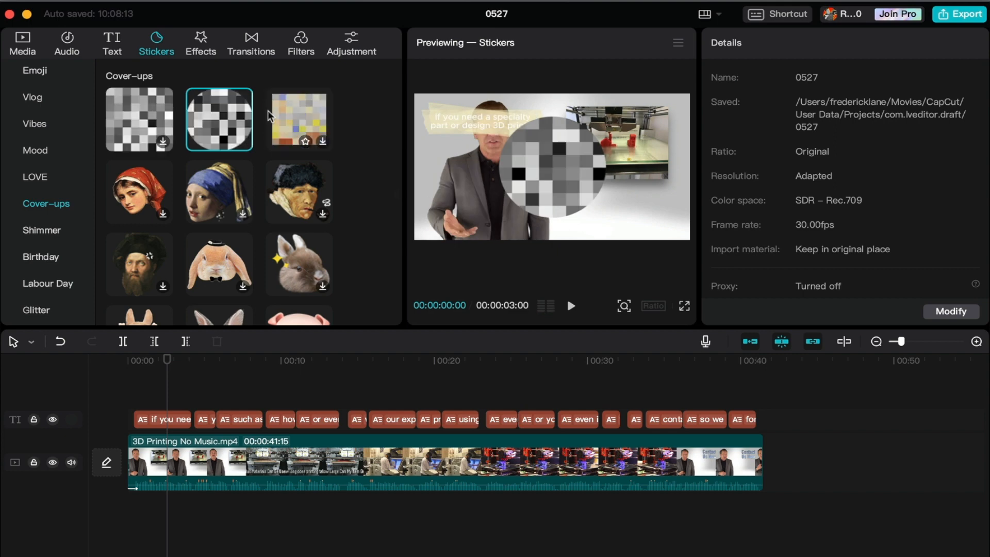
pyautogui.click(290, 206)
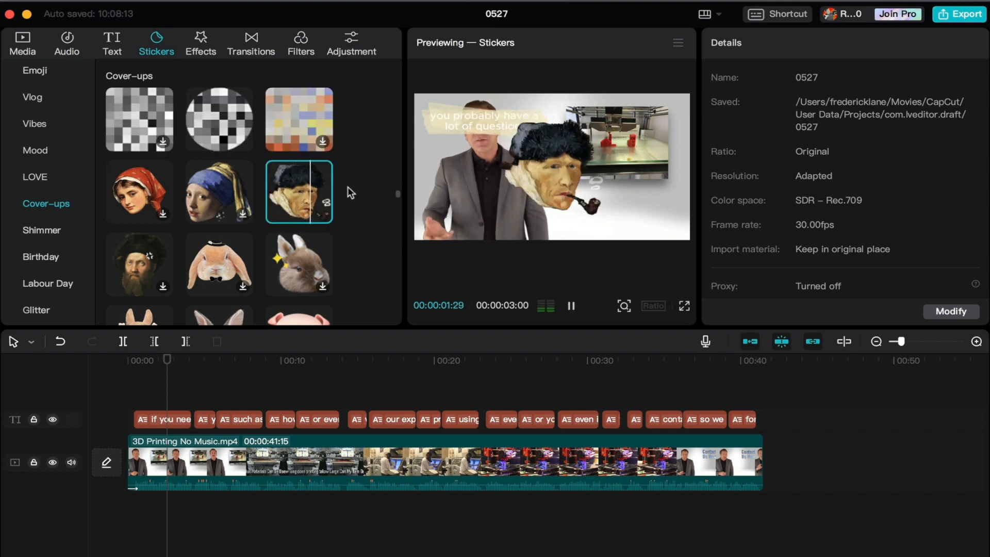
pyautogui.click(299, 264)
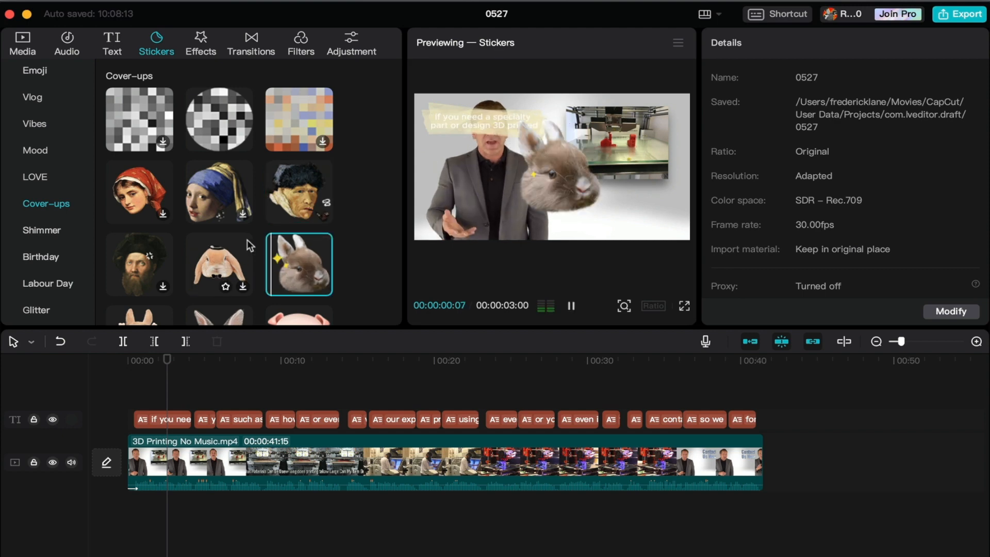
pyautogui.scroll(-10, 259, 221)
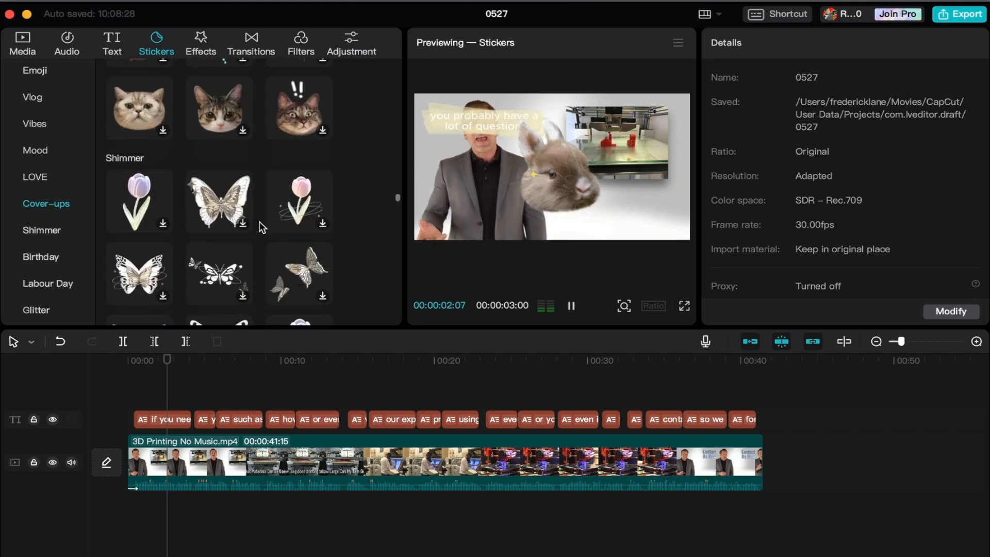
pyautogui.scroll(5, 256, 237)
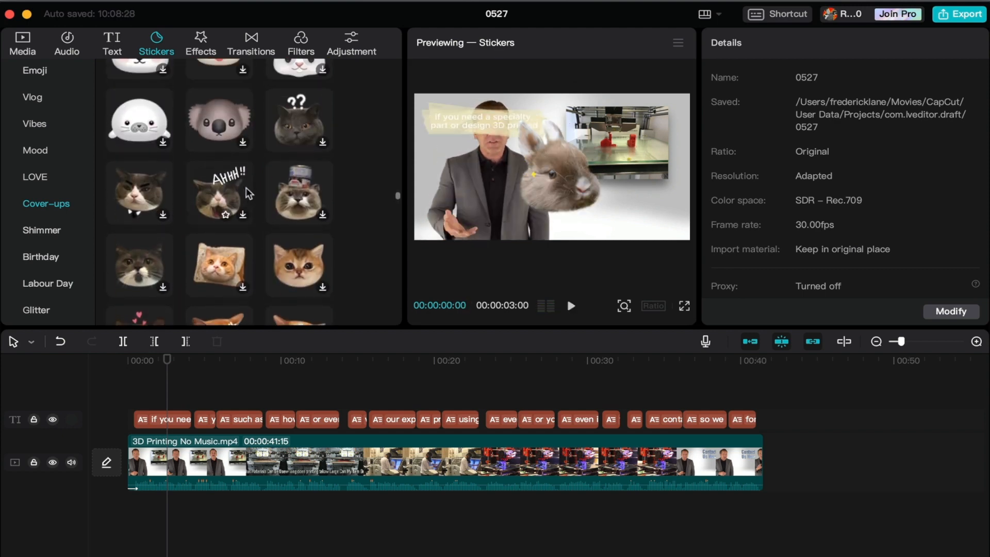
pyautogui.scroll(2, 246, 187)
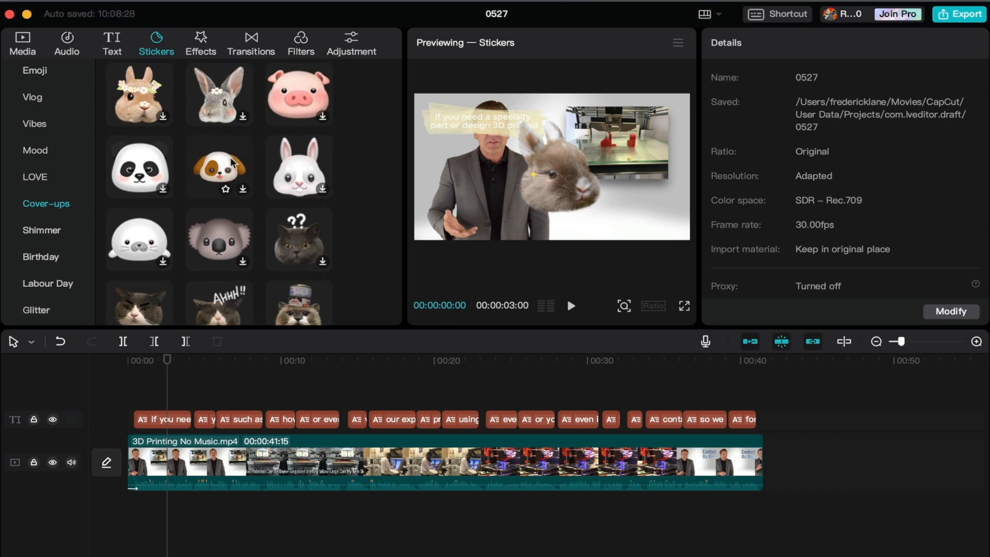
pyautogui.scroll(-8, 232, 163)
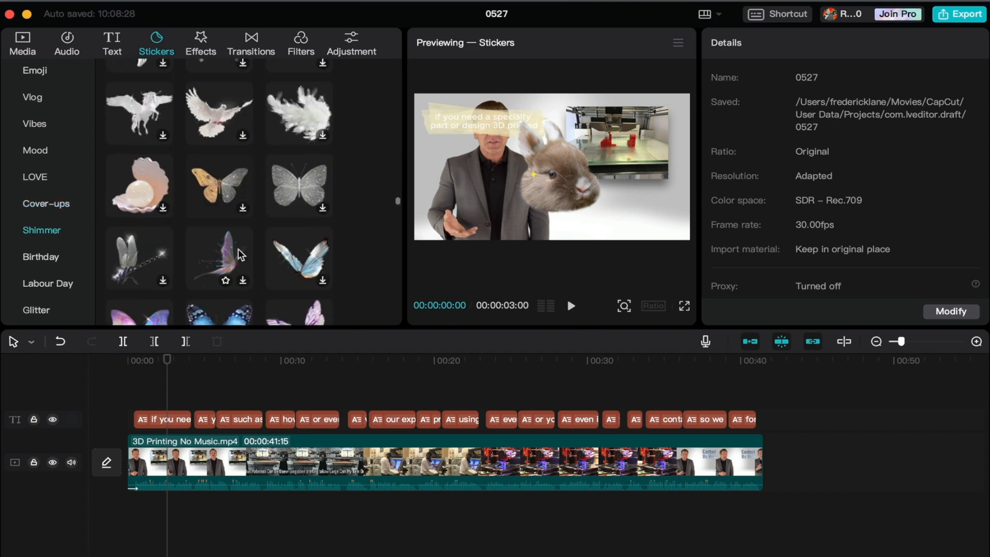
pyautogui.scroll(-2, 238, 249)
# Browse the 3D Emoji and Emotion sticker categories and preview the WOW sticker.
pyautogui.scroll(-10, 51, 230)
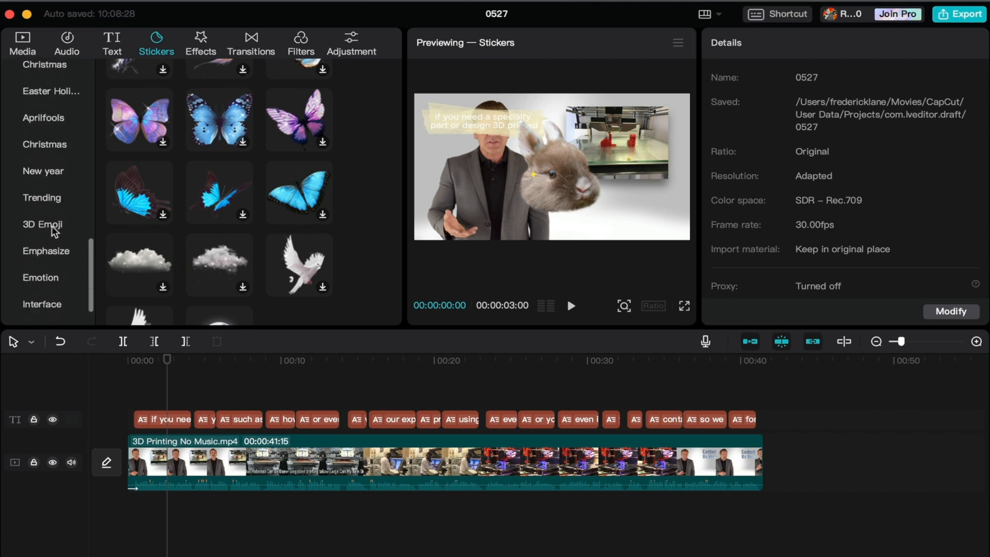
pyautogui.click(52, 230)
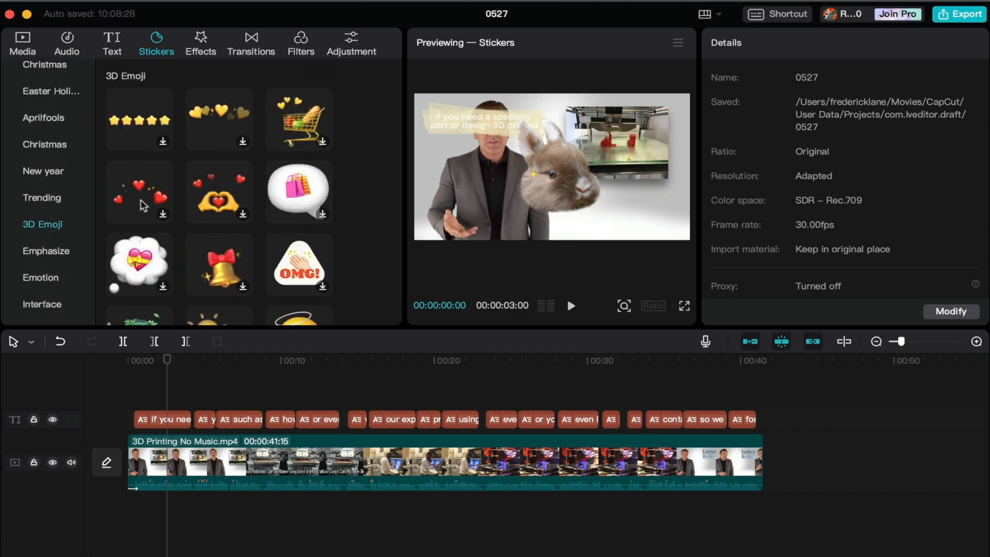
pyautogui.click(43, 279)
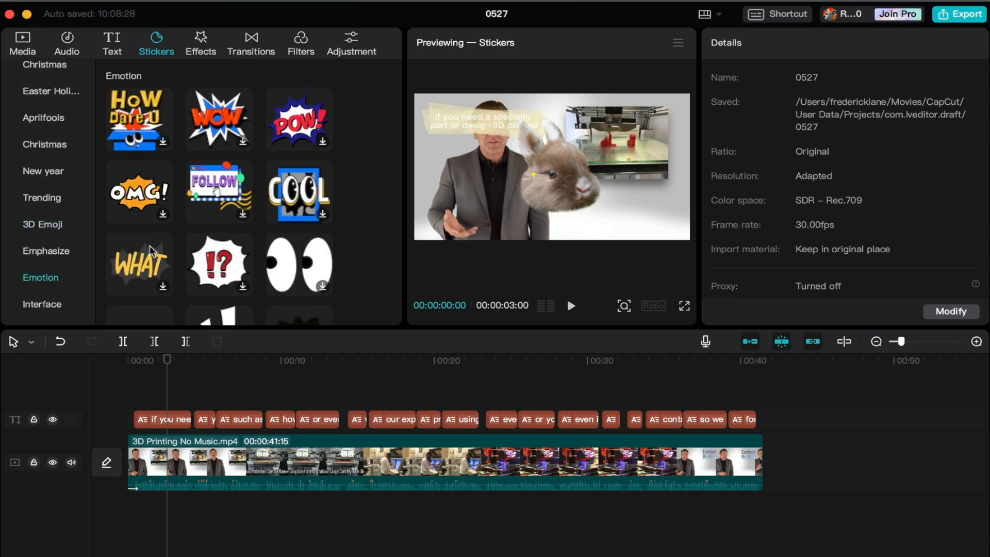
pyautogui.click(213, 119)
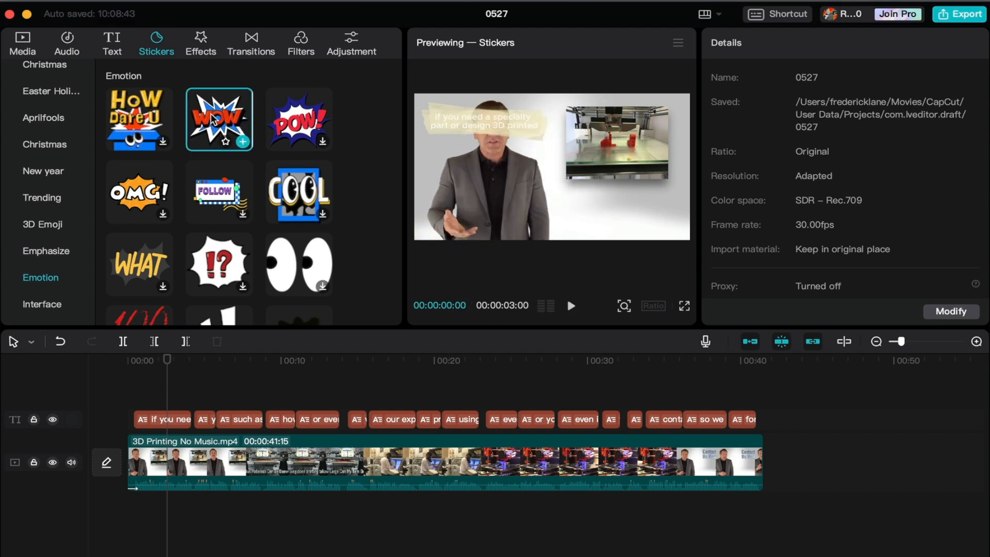
# Show the effects library and browse back to the Trending body effects.
pyautogui.click(201, 46)
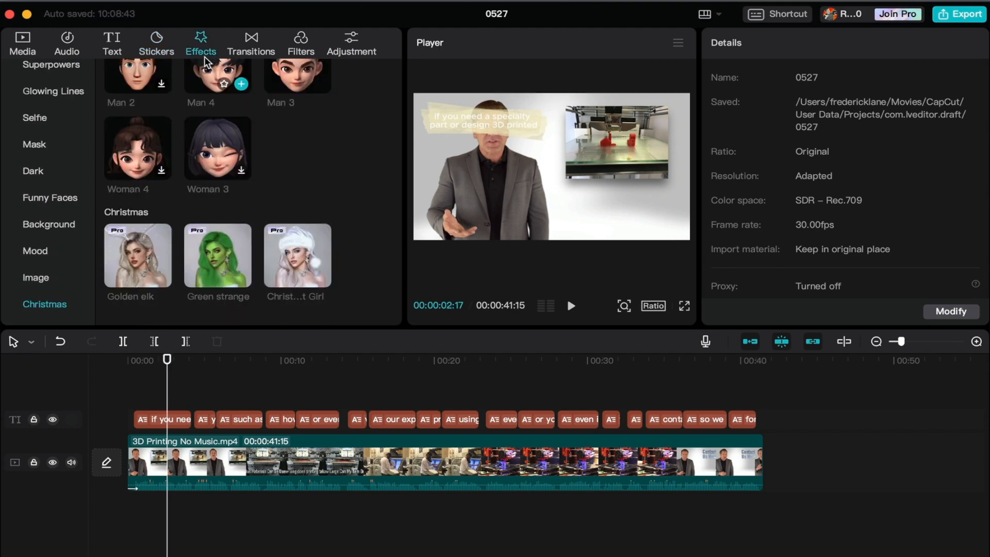
pyautogui.scroll(10, 178, 173)
pyautogui.scroll(10, 177, 174)
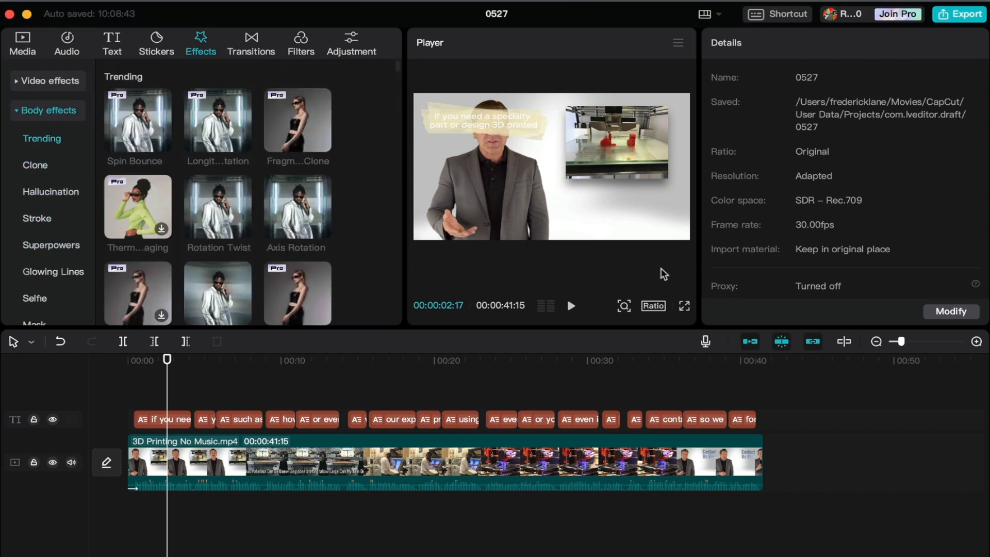
# Delete all captions from the timeline and select the 3D Printing No Music.mp4 clip.
pyautogui.moveTo(763, 386); pyautogui.dragTo(137, 416)
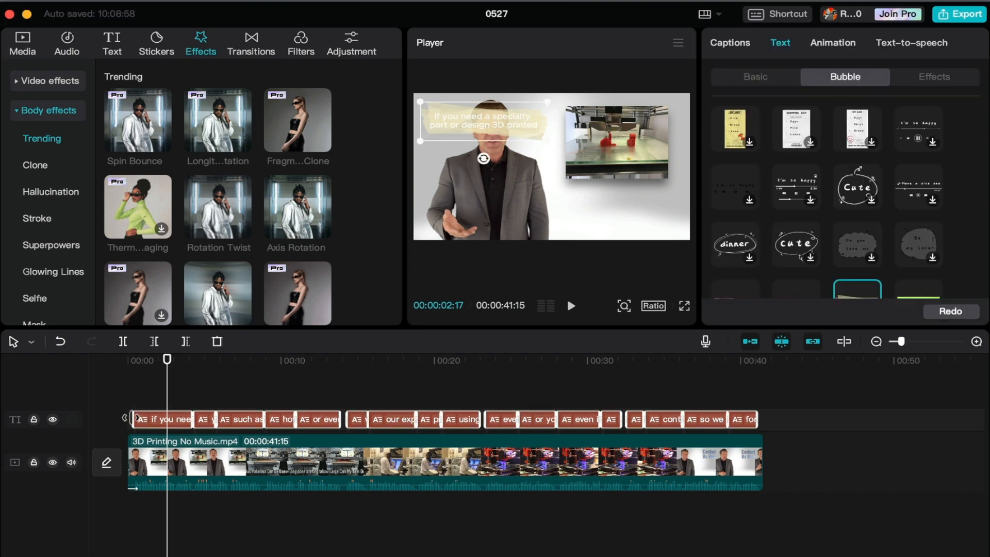
pyautogui.press('Delete')
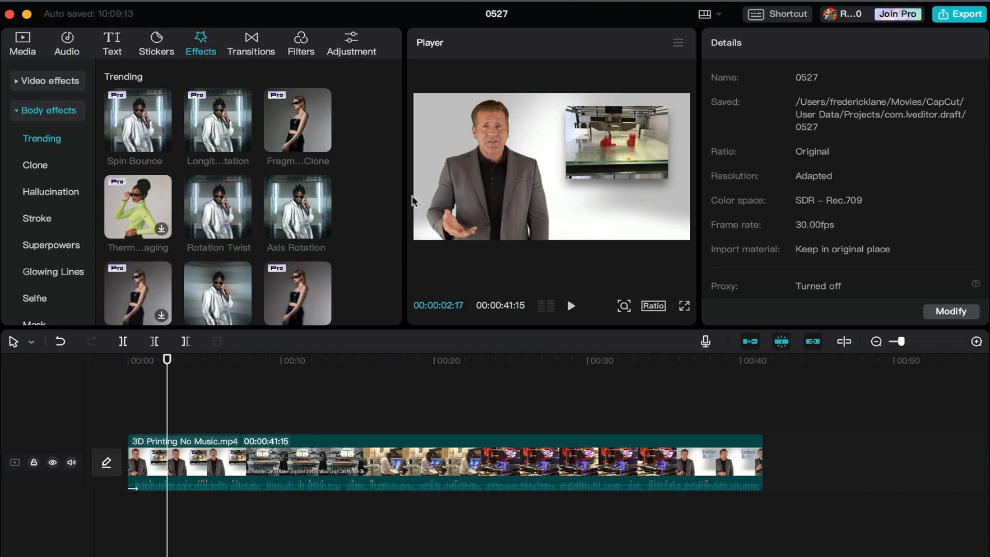
pyautogui.click(348, 454)
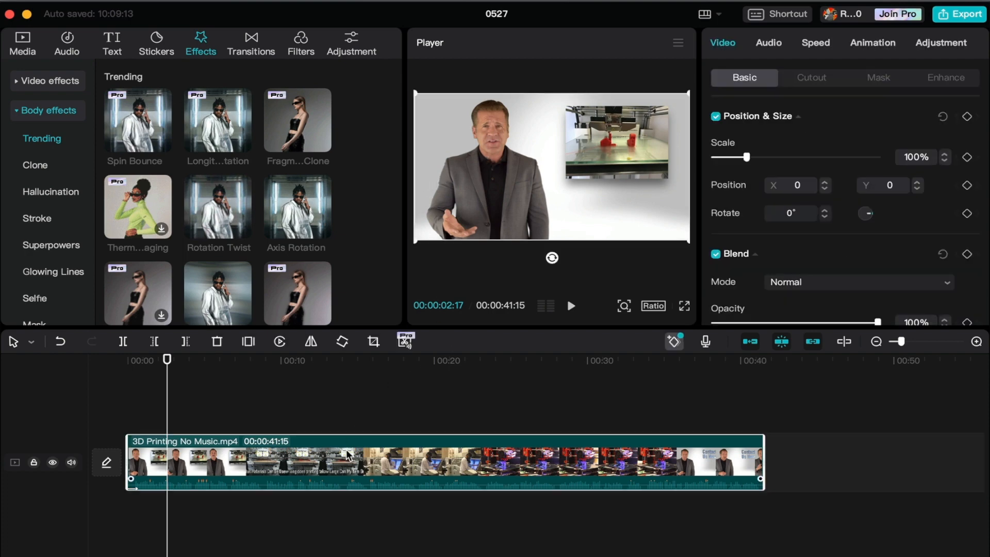
# Preview the Rotation Twist, Axis Rotation, Melaleuca I and Unidir...vement effects in the Trending body effects.
pyautogui.click(217, 212)
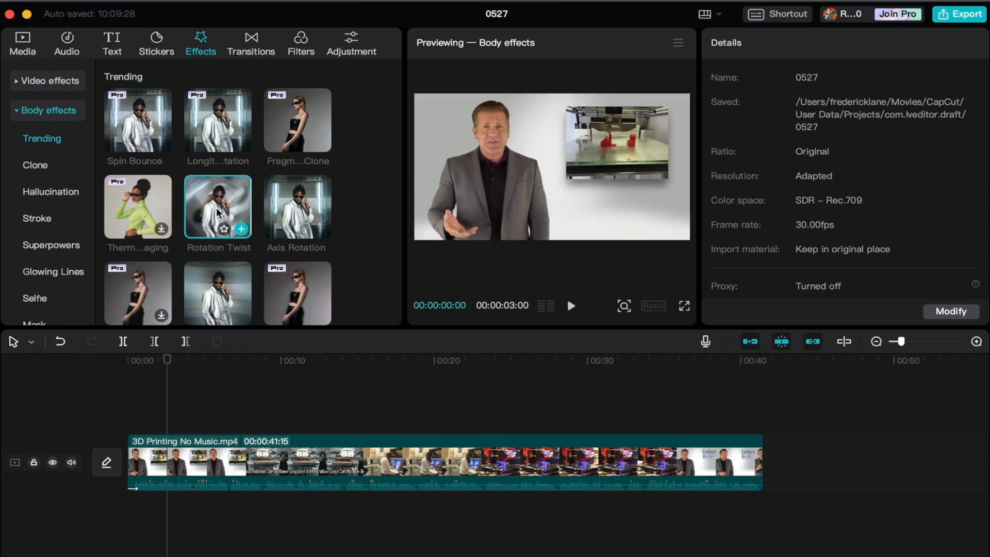
pyautogui.click(290, 201)
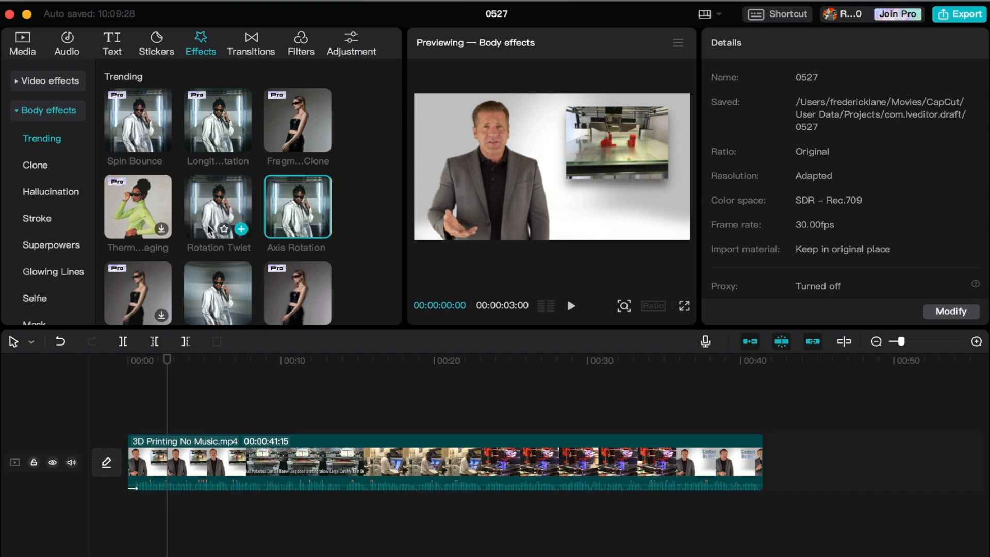
pyautogui.click(276, 285)
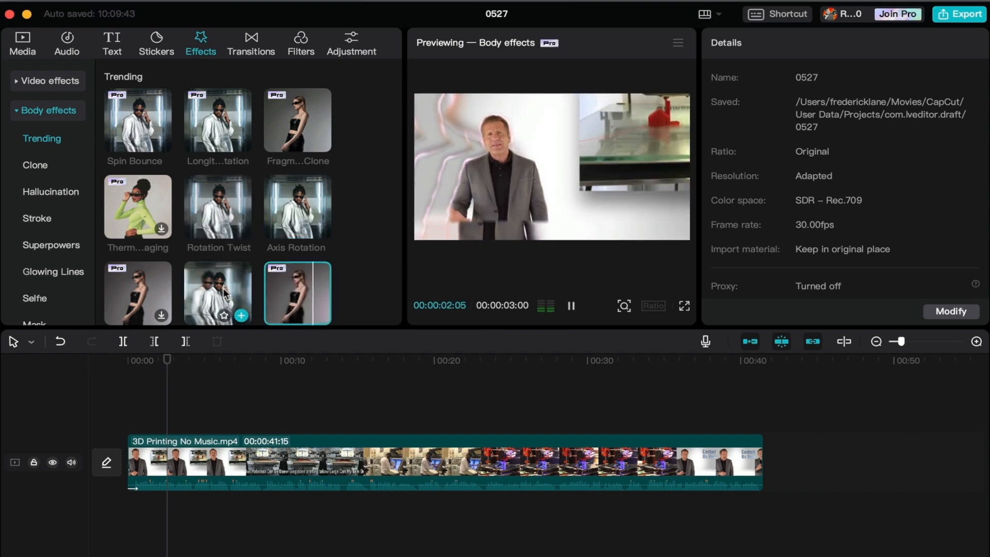
pyautogui.click(224, 290)
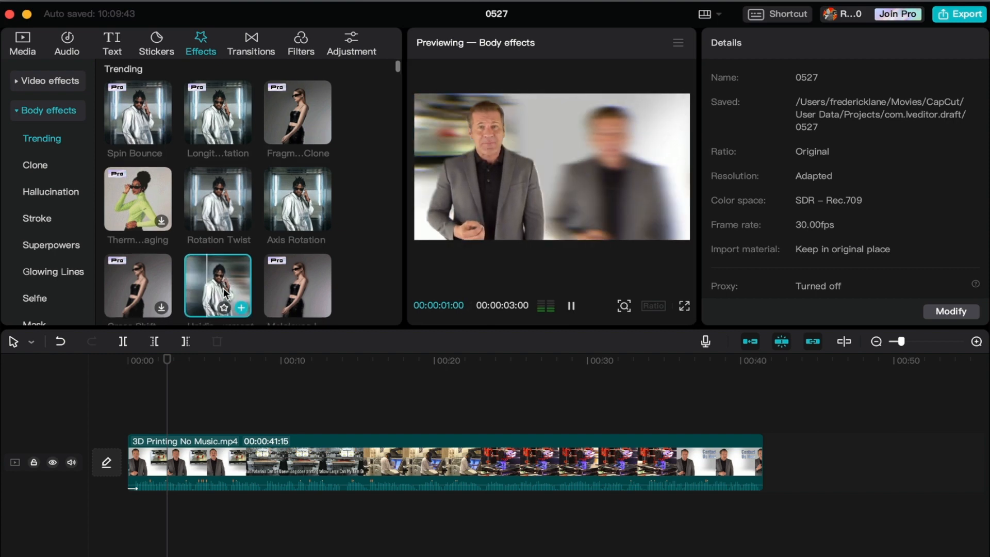
# Preview the Chroma...fusion, Flaming Horns, Flame Eyes 2 and Eye Reflection effects further down the Trending body effects.
pyautogui.scroll(-4, 224, 288)
pyautogui.scroll(-3, 252, 213)
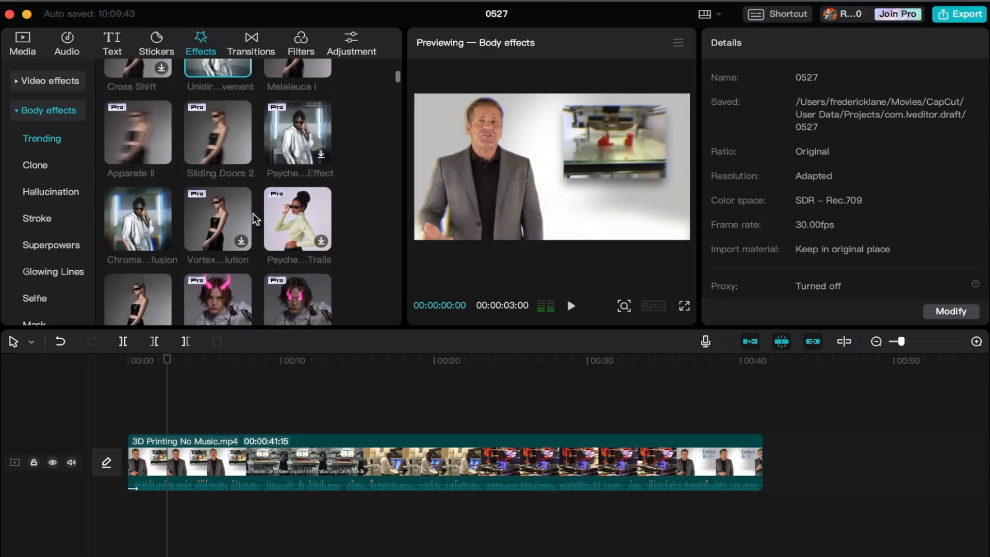
pyautogui.click(160, 204)
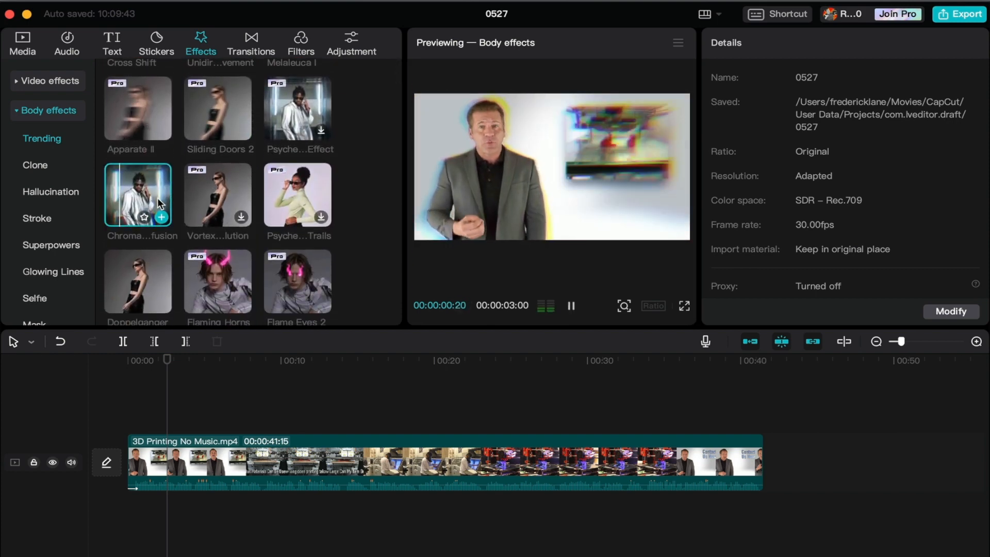
pyautogui.scroll(-2, 159, 204)
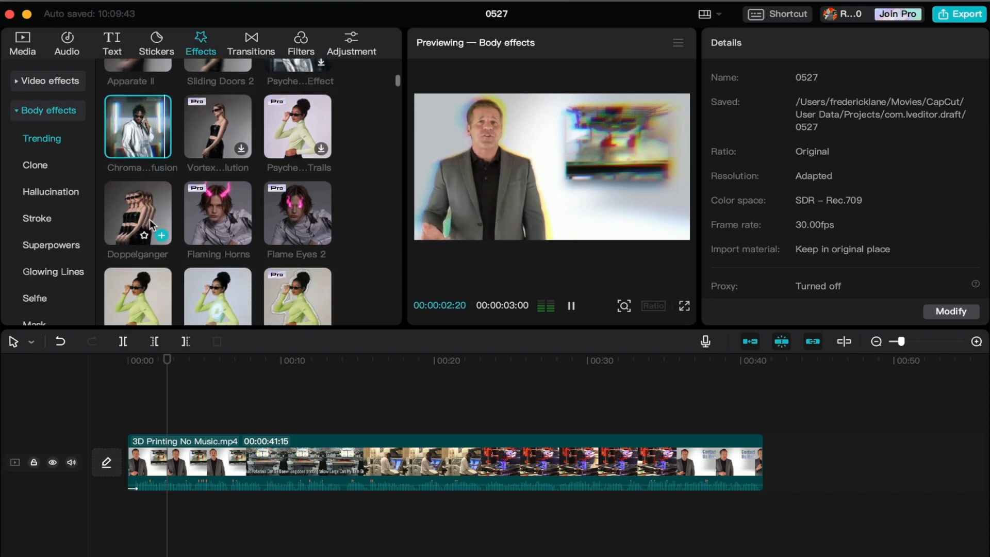
pyautogui.click(211, 223)
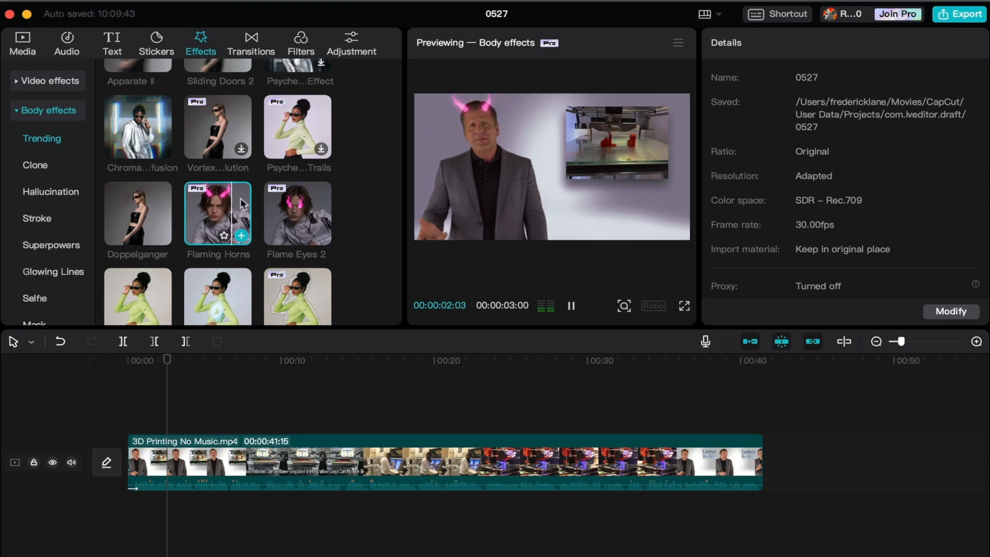
pyautogui.click(289, 212)
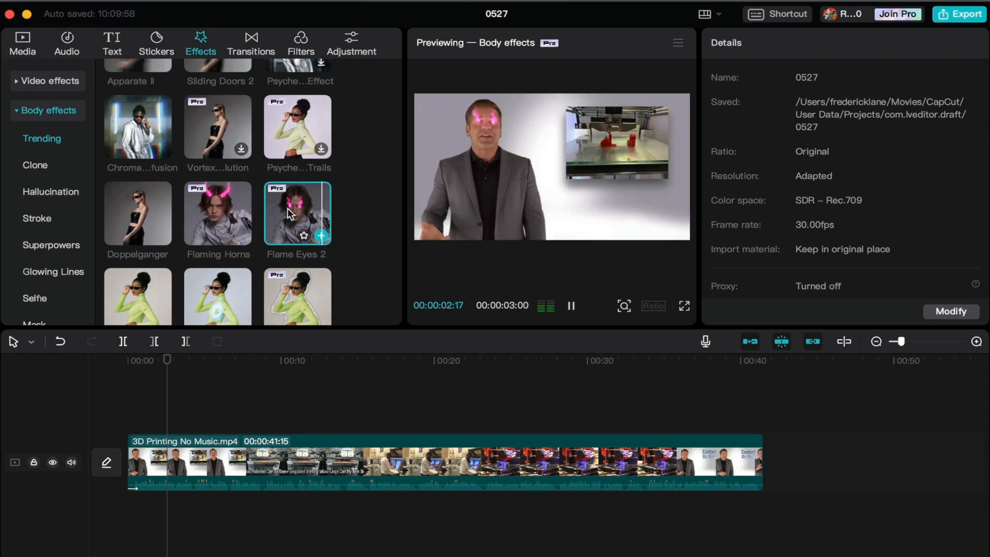
pyautogui.scroll(-5, 287, 212)
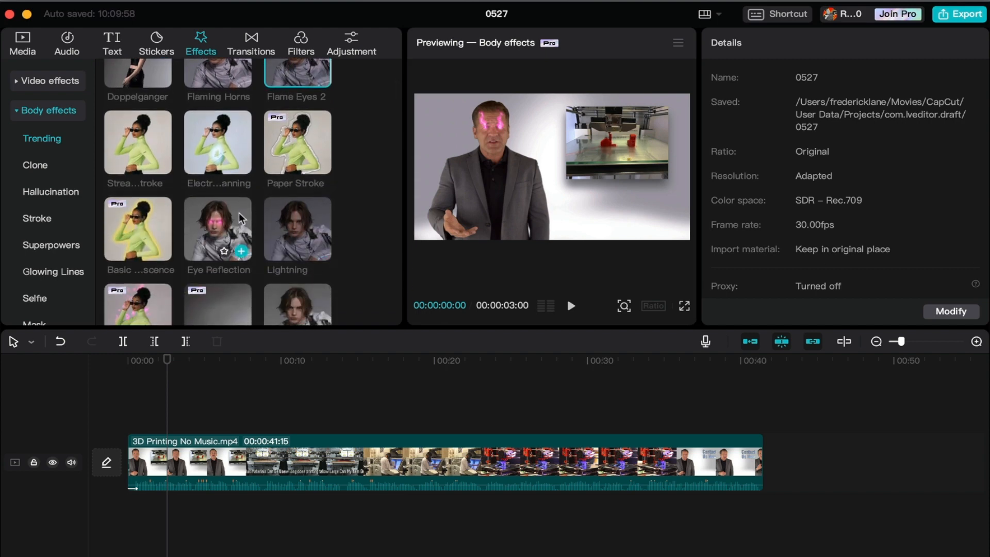
pyautogui.click(239, 213)
pyautogui.scroll(-3, 239, 212)
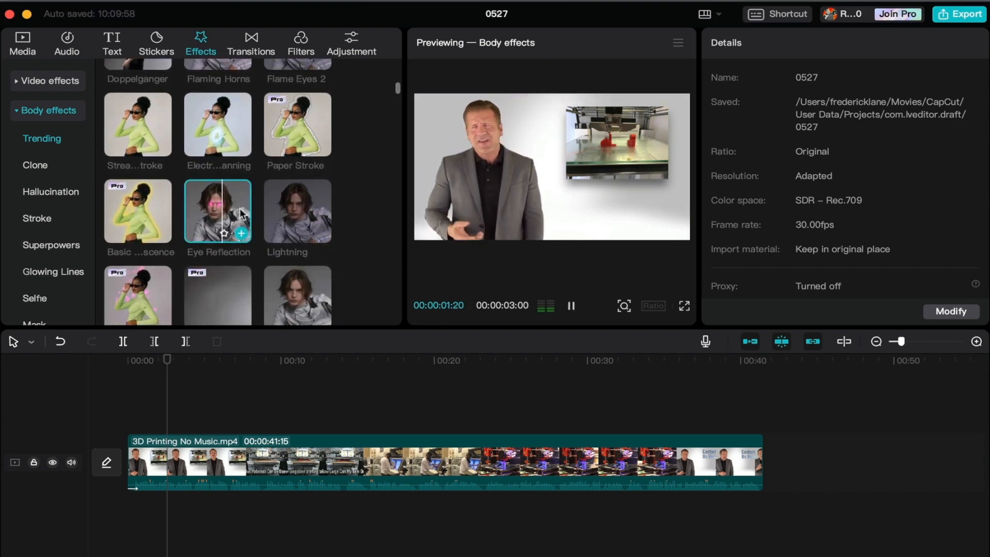
# Browse the Clone and Hallucination body effects and preview the Lumino...lution effect.
pyautogui.click(38, 165)
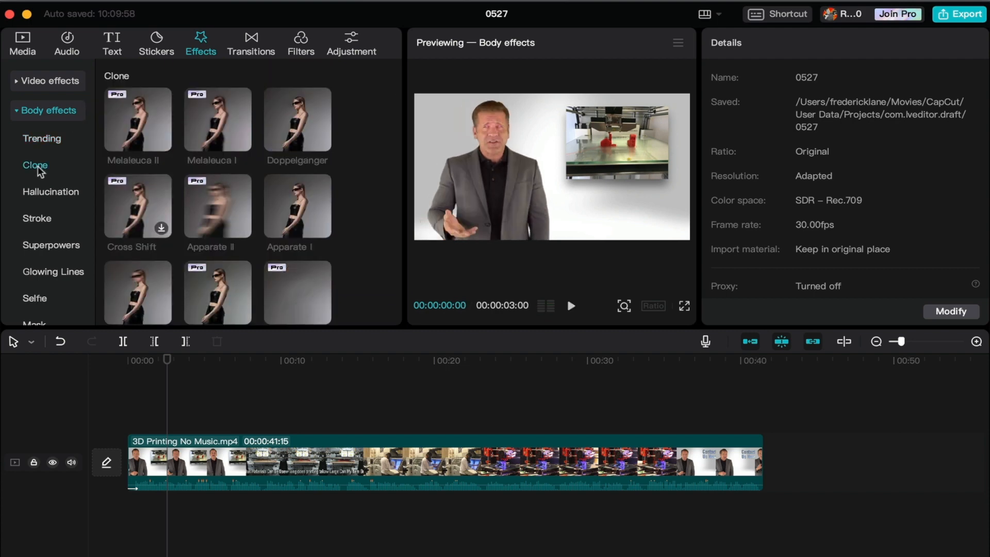
pyautogui.click(51, 186)
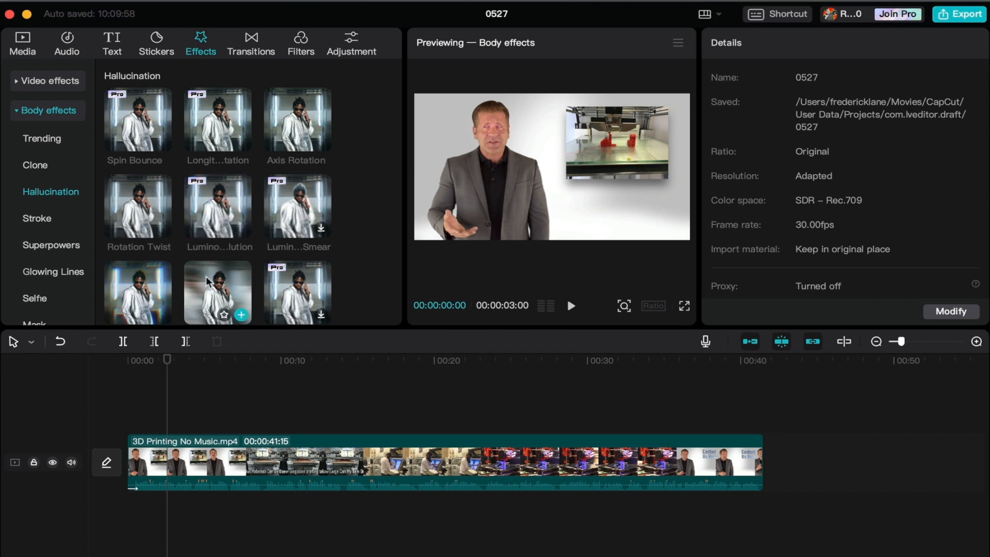
pyautogui.click(212, 206)
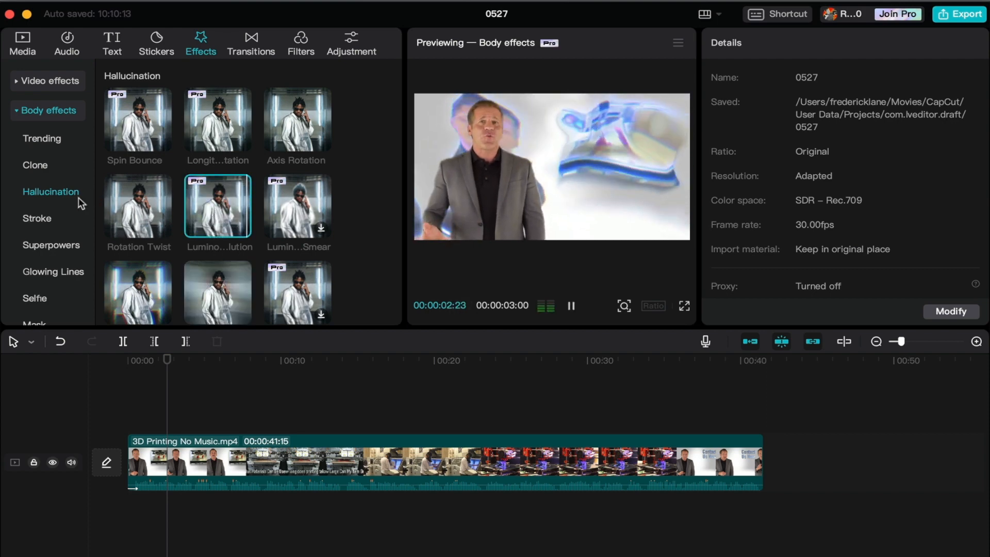
# Browse the Stroke body effects and preview the Dot Shadow effect.
pyautogui.click(37, 218)
pyautogui.scroll(-2, 208, 280)
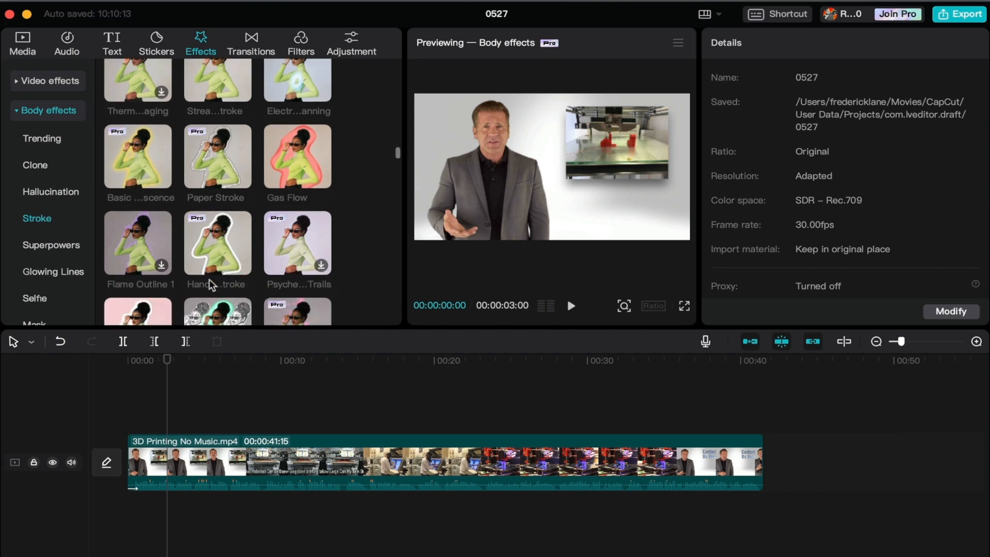
pyautogui.scroll(-2, 209, 279)
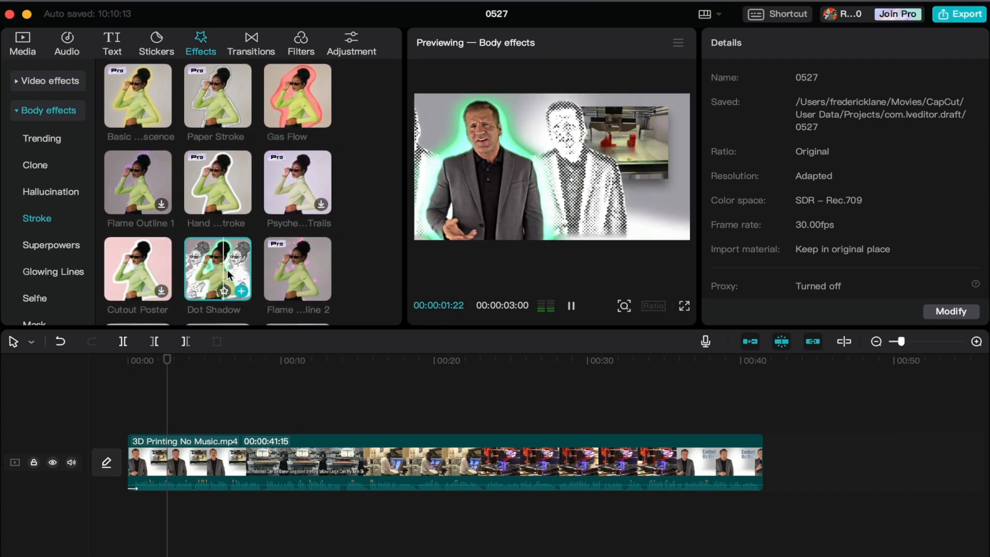
# Show the Superpowers body effects and preview Eye Reflection and Lightning Eyes.
pyautogui.click(63, 246)
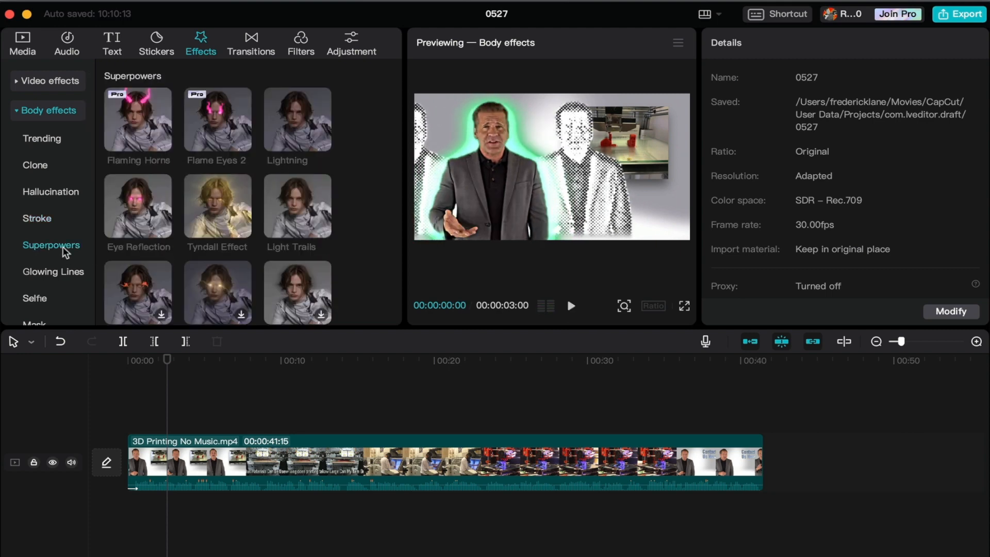
pyautogui.click(156, 216)
pyautogui.scroll(-2, 157, 217)
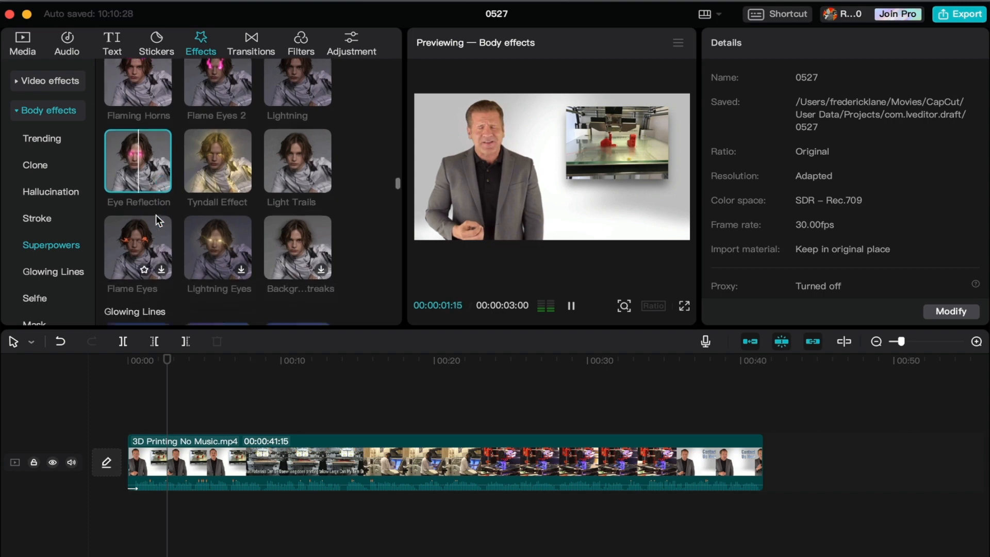
pyautogui.scroll(-2, 156, 215)
pyautogui.click(225, 188)
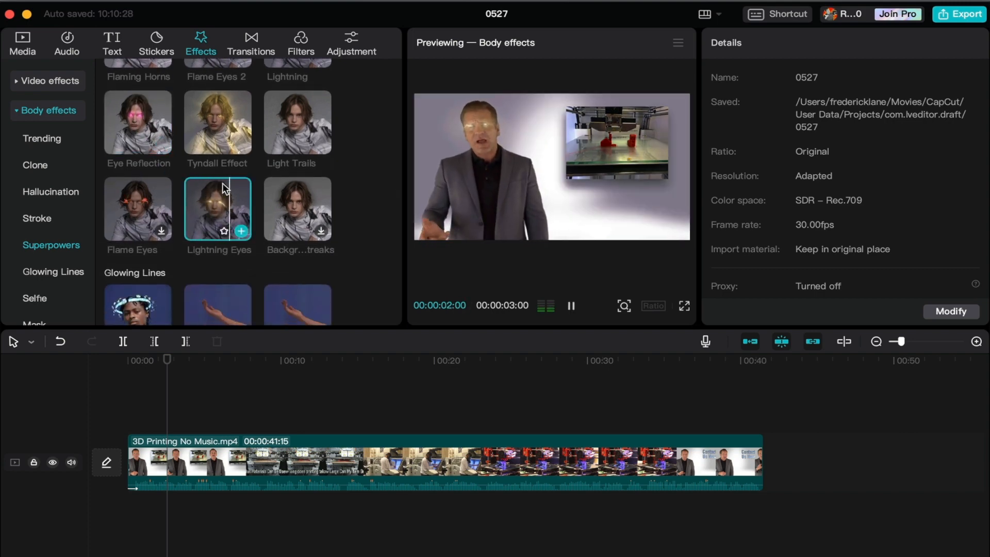
# Preview the Revolving Text and Hovering Hat body effects and show the Glowing Lines category.
pyautogui.scroll(-5, 215, 209)
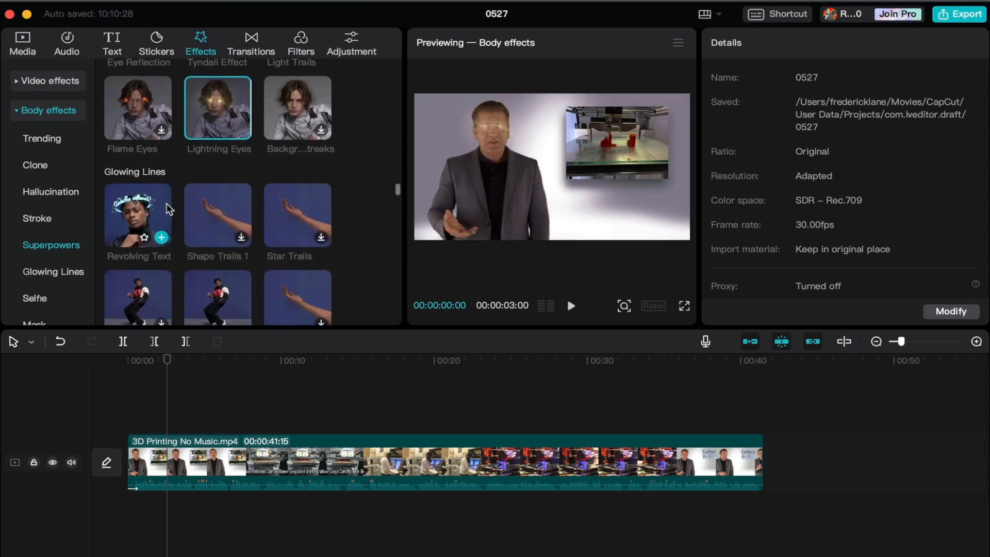
pyautogui.click(135, 218)
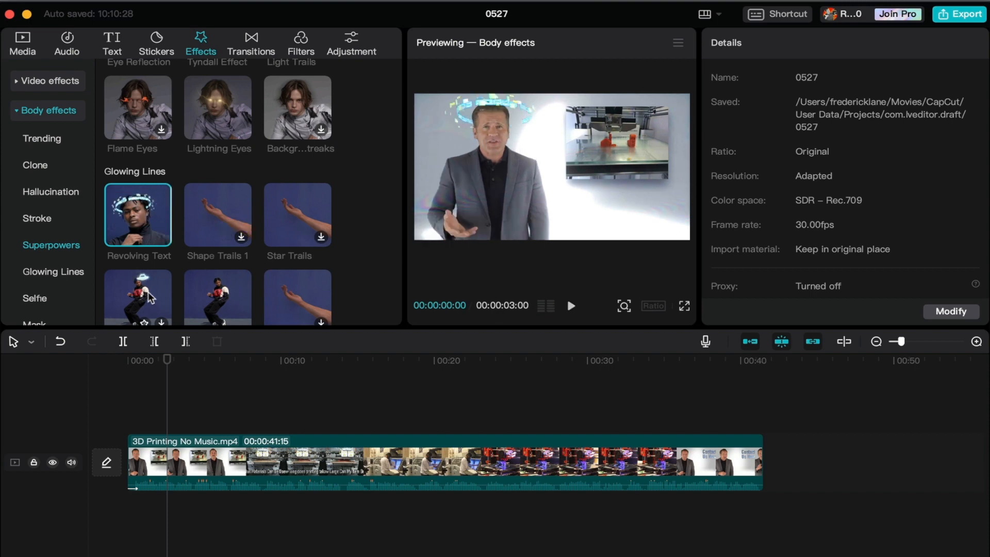
pyautogui.scroll(-2, 148, 292)
pyautogui.click(148, 264)
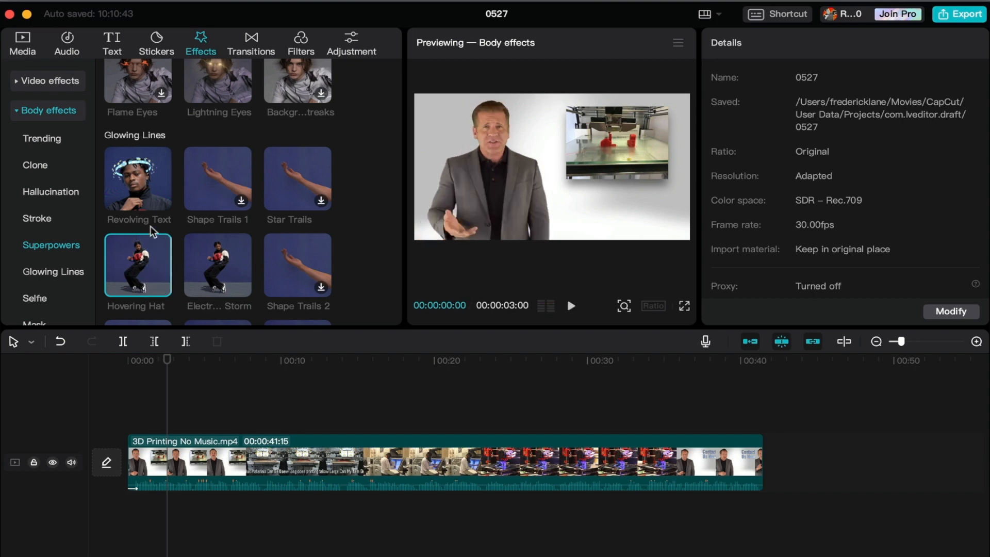
pyautogui.click(62, 274)
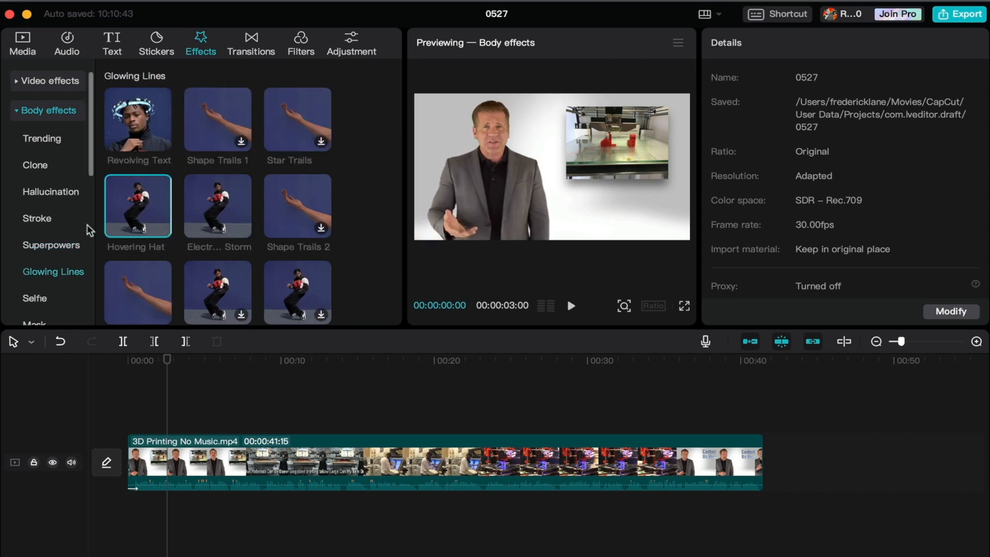
# Show the Selfie body effects and preview the Loving Gaze effect.
pyautogui.scroll(-3, 87, 224)
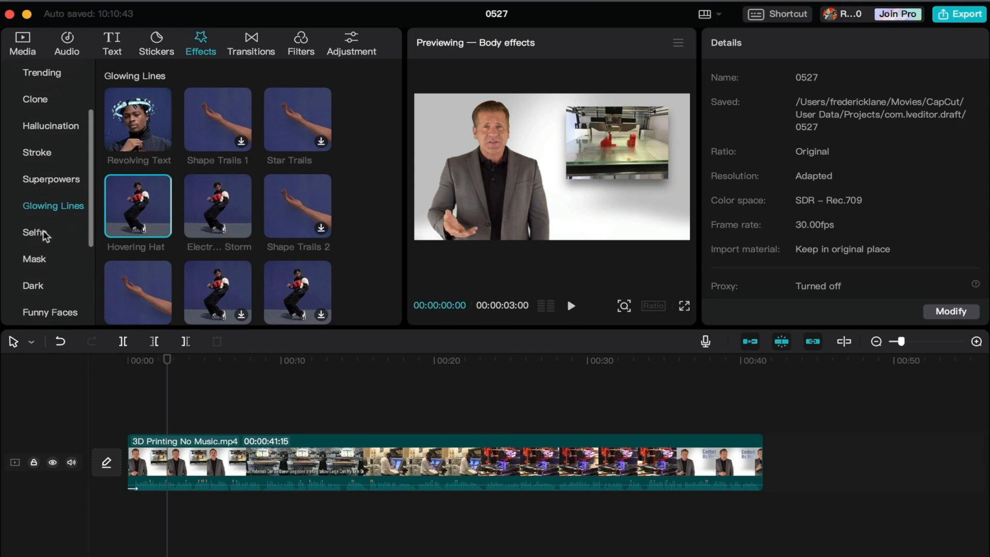
pyautogui.click(41, 231)
pyautogui.click(215, 200)
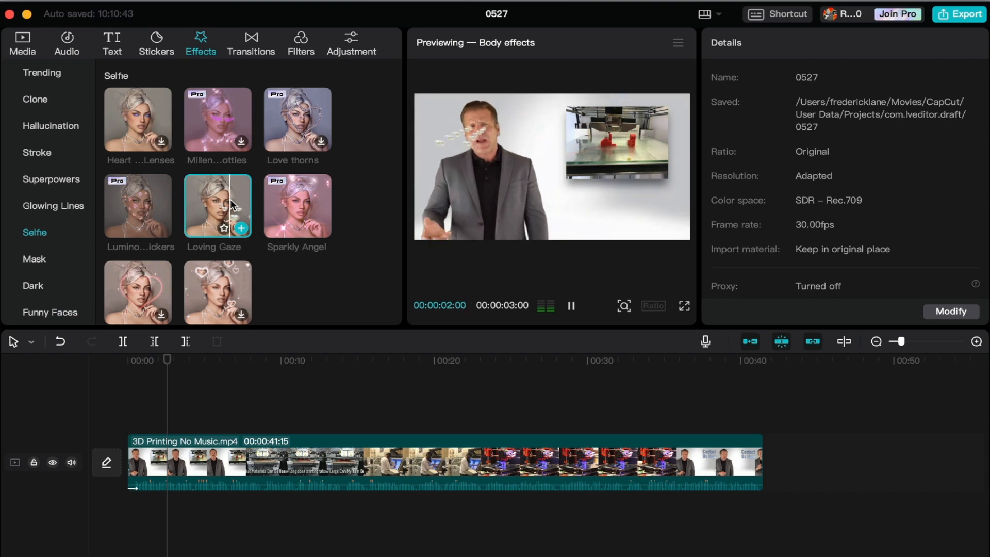
# Show the Mask body effects and preview Neon Doodle, Face Mosaic and Dreamland 1.
pyautogui.click(59, 258)
pyautogui.click(205, 119)
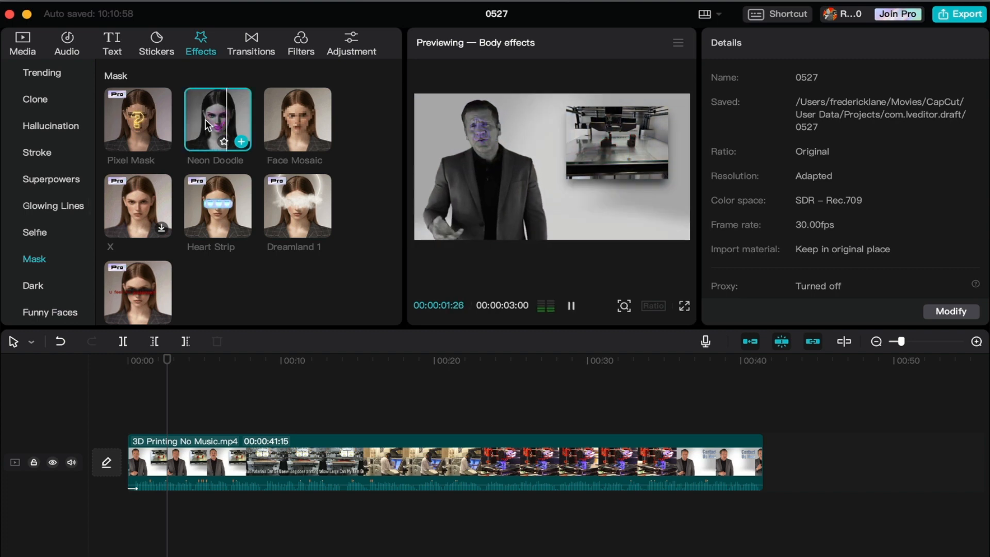
pyautogui.click(294, 116)
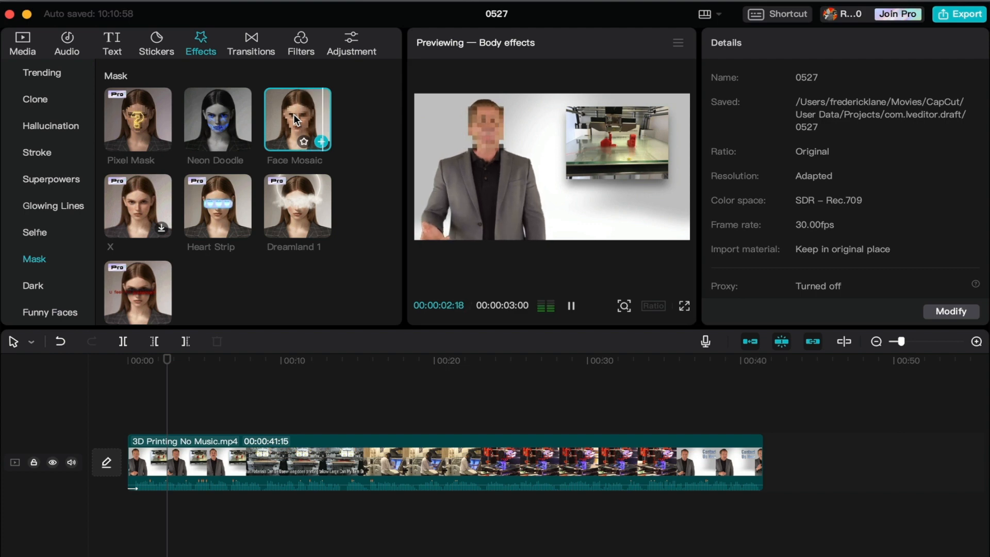
pyautogui.click(282, 220)
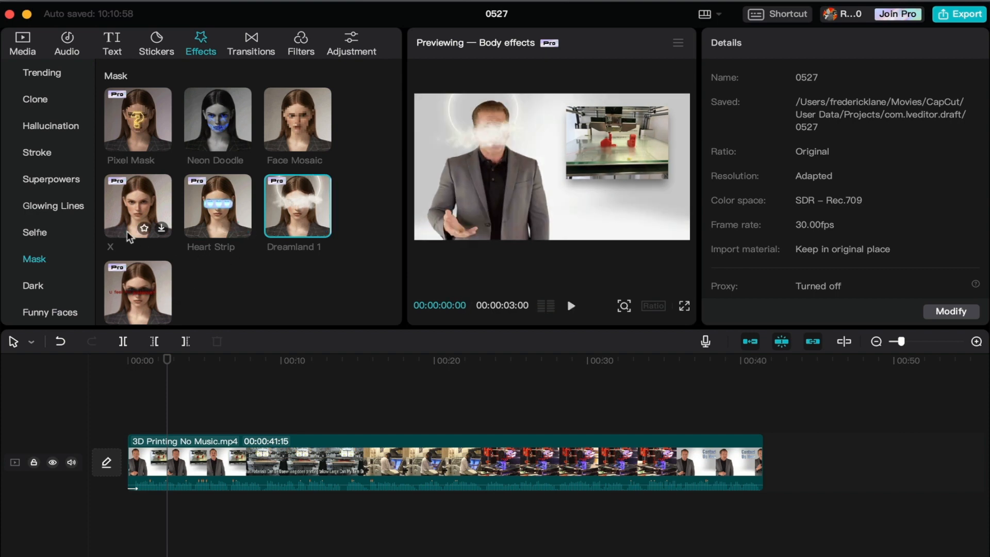
# Show the Dark body effects and preview Red devil, Black tears and Horror clown.
pyautogui.scroll(-2, 49, 231)
pyautogui.scroll(-1, 49, 231)
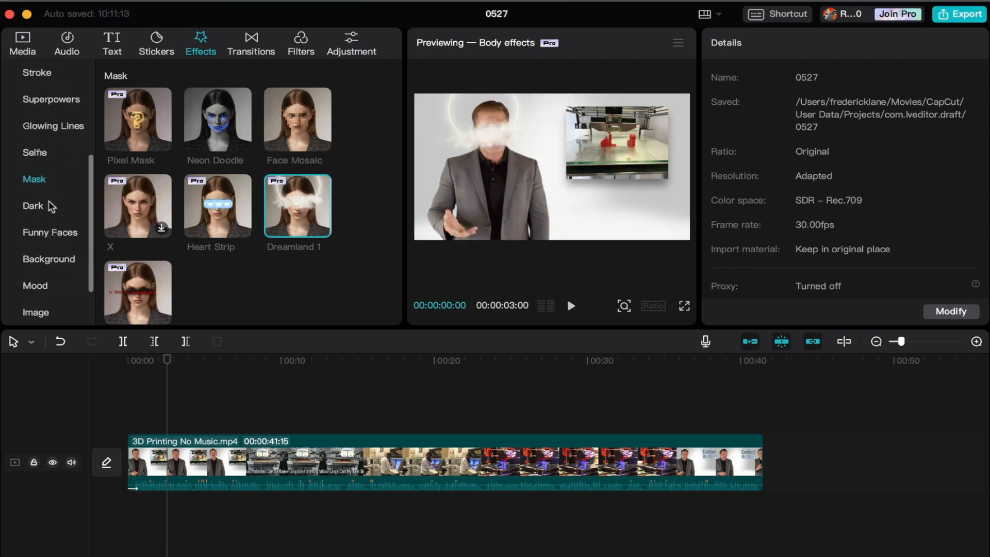
pyautogui.click(47, 202)
pyautogui.click(211, 130)
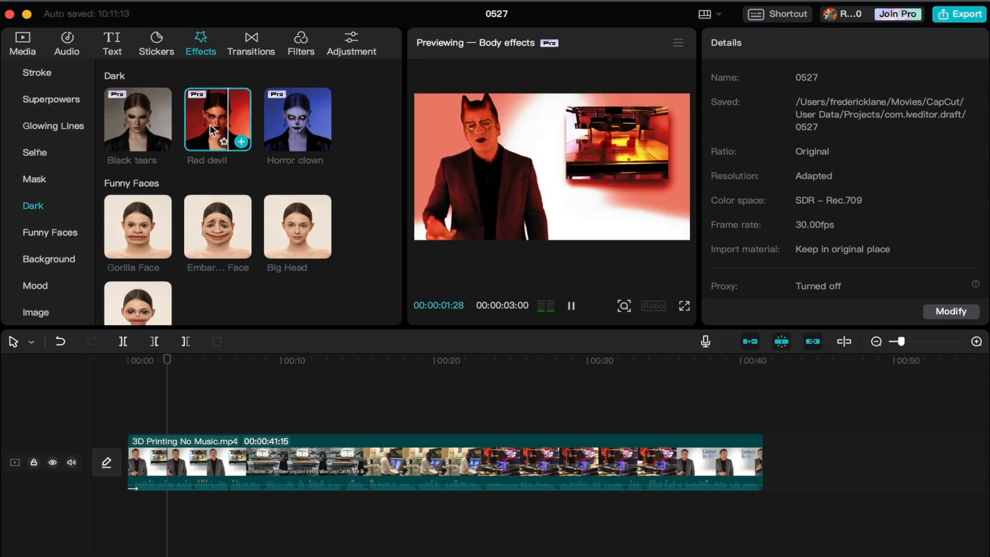
pyautogui.click(159, 111)
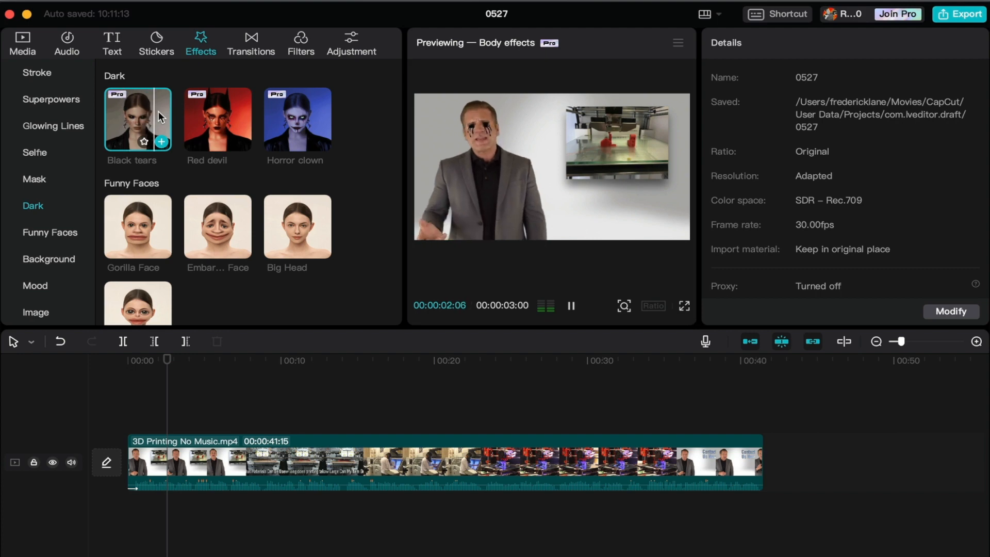
pyautogui.click(280, 109)
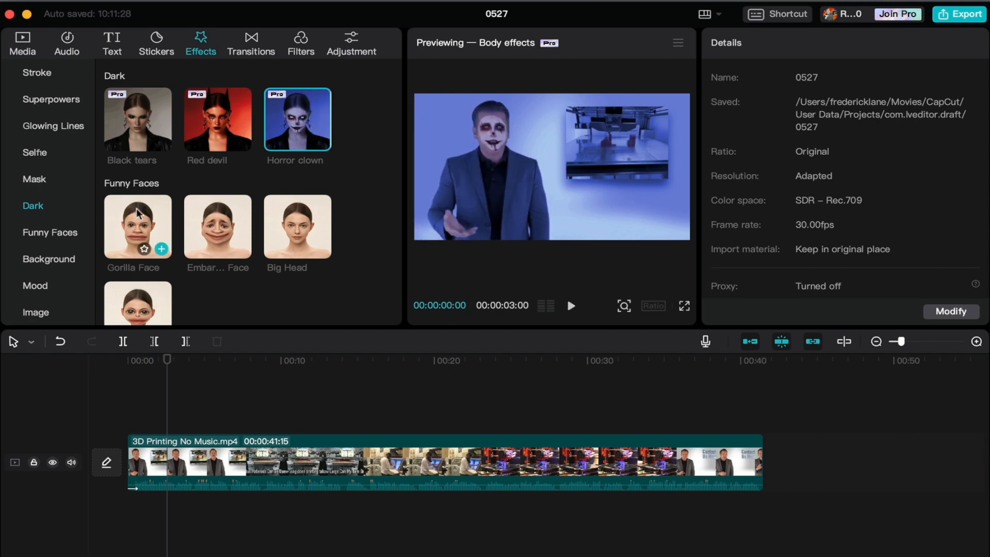
# Preview the Gorilla Face, Embar... Face and Big Head effects in the Funny Faces body effects.
pyautogui.scroll(-2, 137, 209)
pyautogui.click(135, 184)
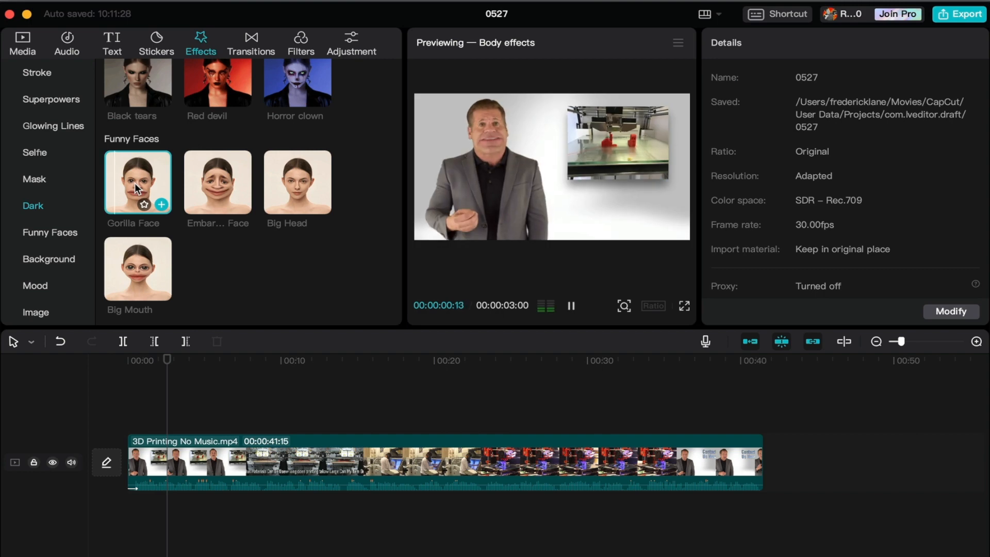
pyautogui.click(223, 184)
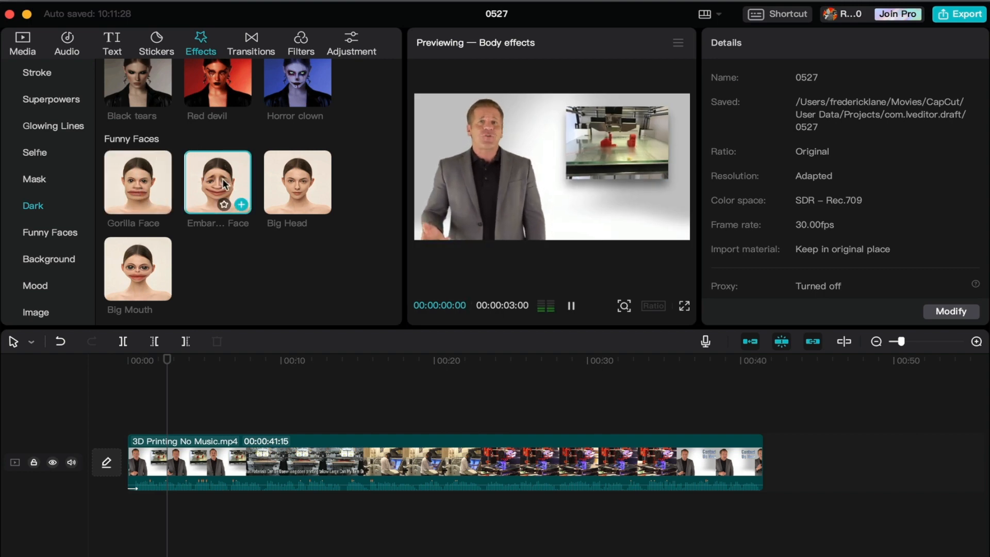
pyautogui.click(325, 175)
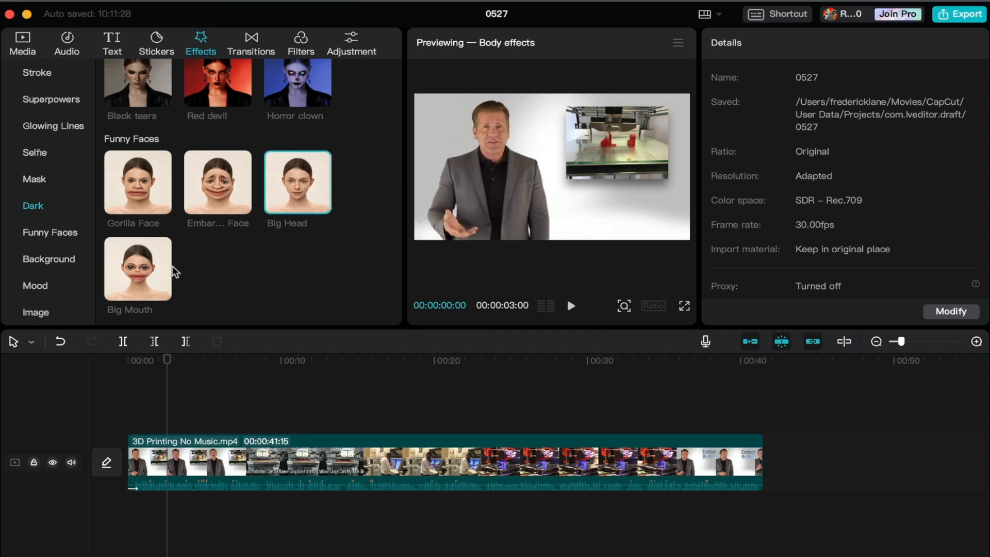
# Preview the Big Mouth effect in Funny Faces and the Neon Heart effect in the Background body effects.
pyautogui.click(147, 257)
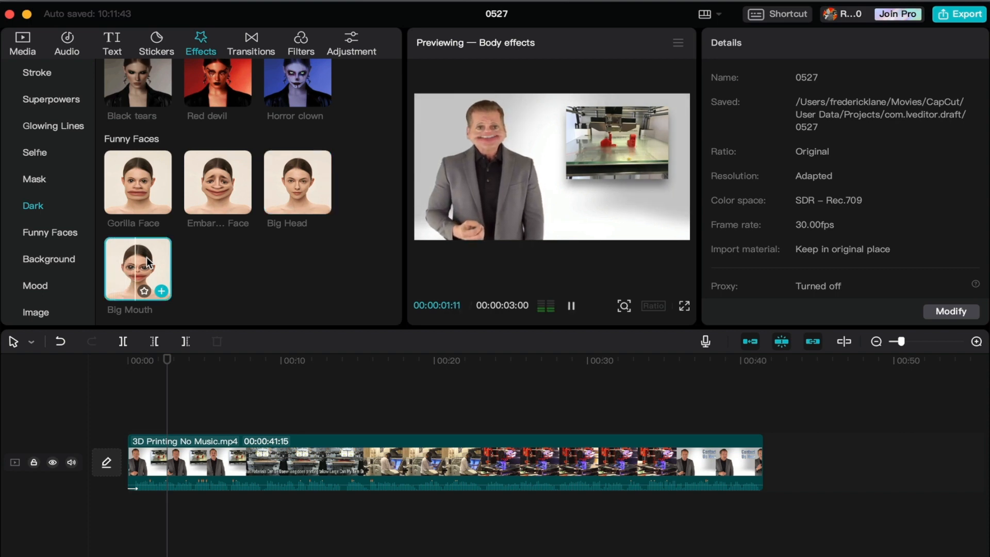
pyautogui.scroll(-4, 204, 222)
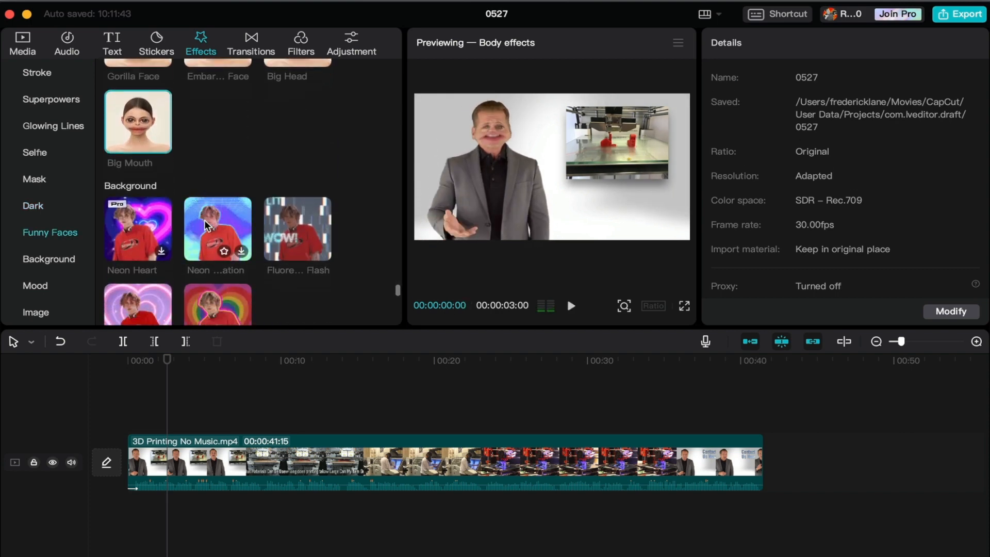
pyautogui.scroll(-1, 205, 222)
pyautogui.click(150, 203)
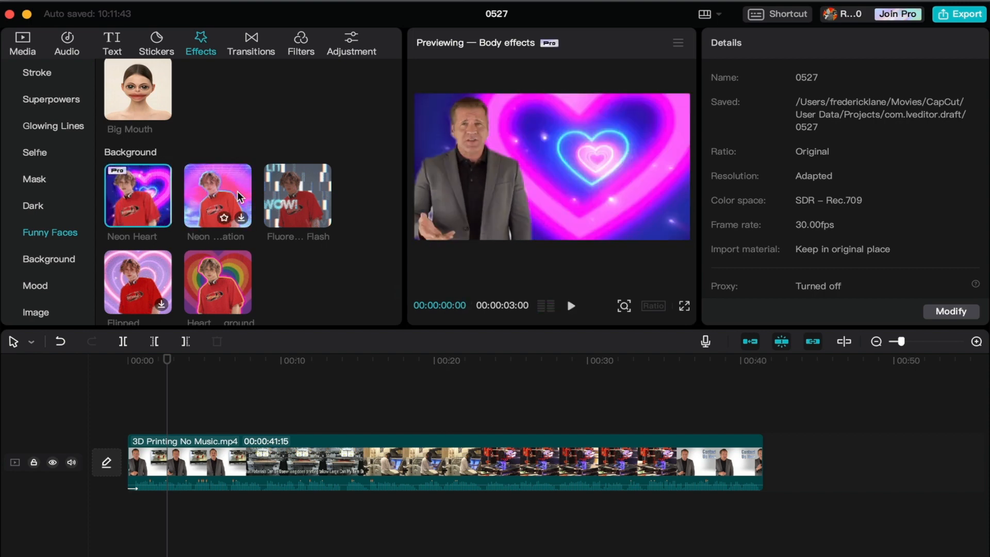
pyautogui.scroll(-1, 243, 258)
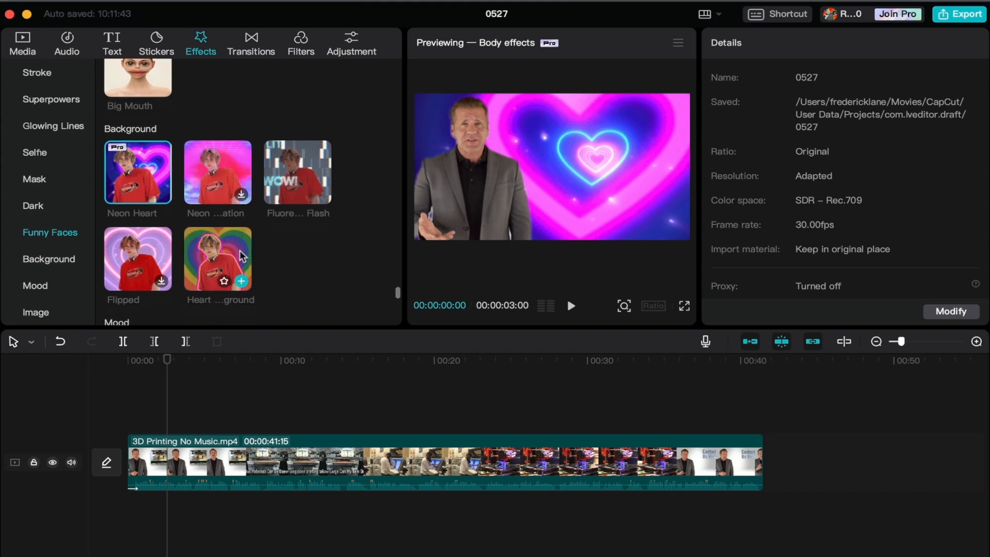
# Show the Mood body effects and preview Bright Idea 1 and Electr...rrents.
pyautogui.scroll(-8, 243, 256)
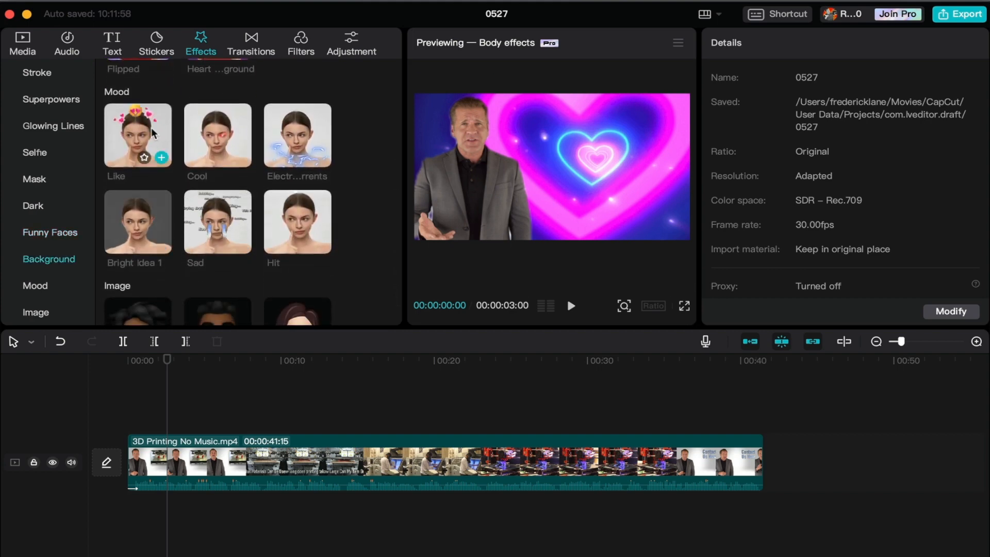
pyautogui.click(140, 203)
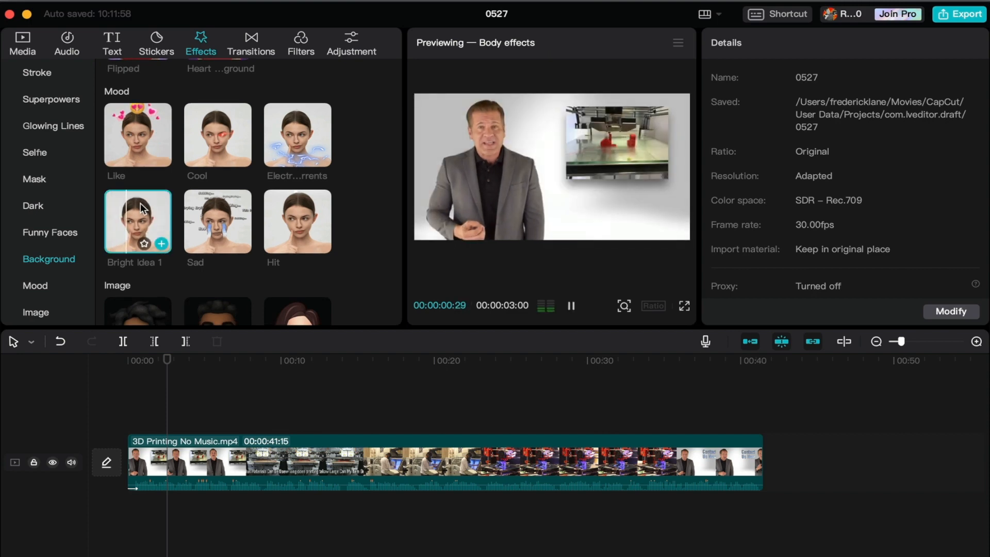
pyautogui.click(329, 119)
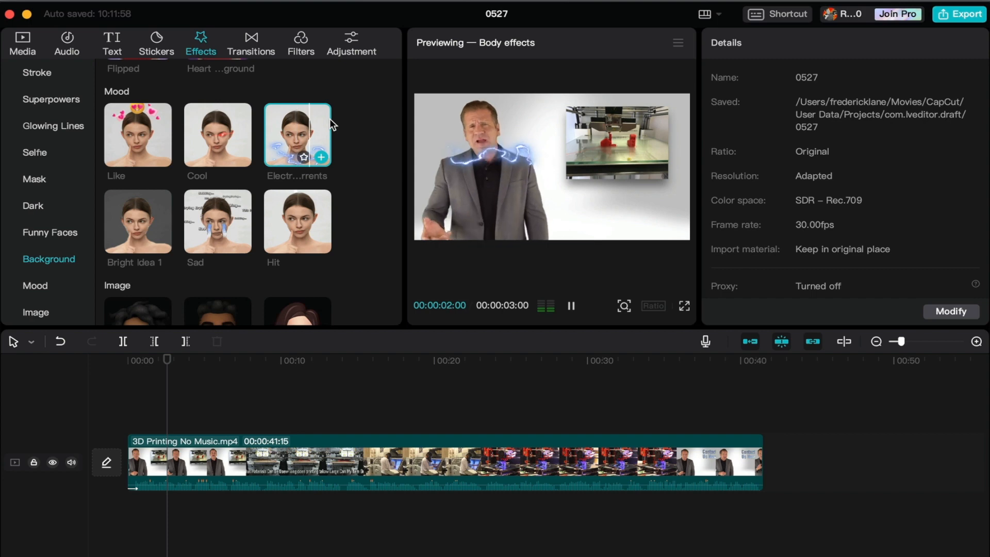
# Show the Image body effects and preview the Man 4 and Woman 2 avatar heads.
pyautogui.scroll(-2, 55, 280)
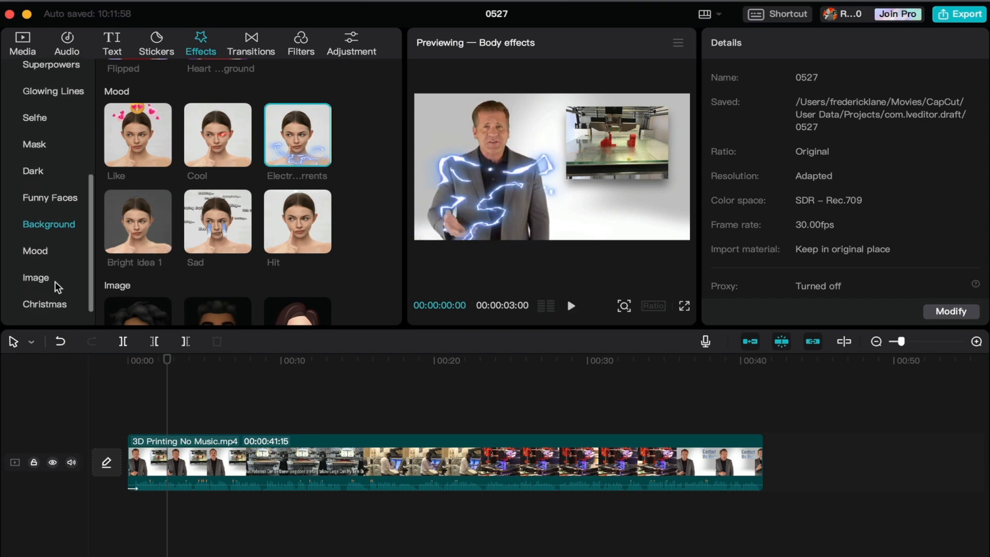
pyautogui.click(51, 278)
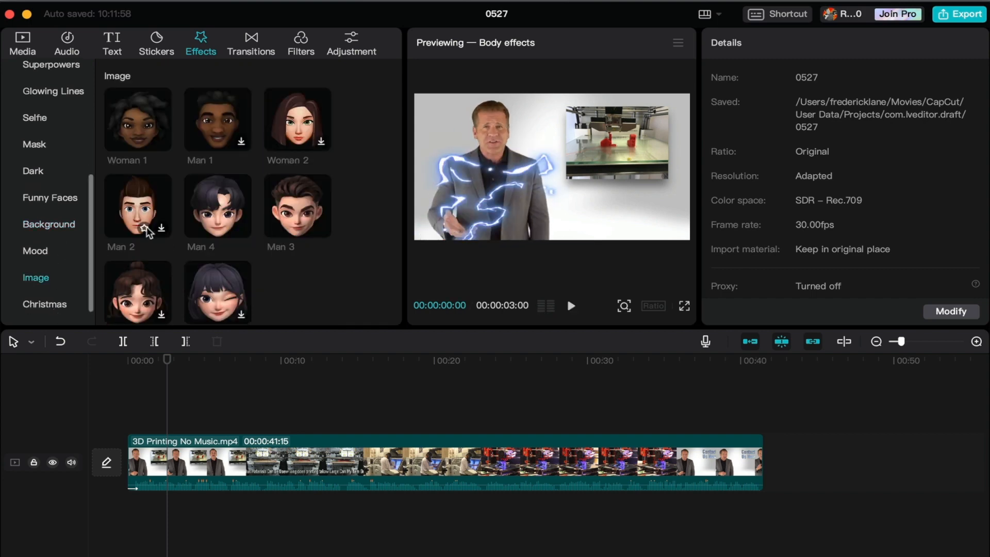
pyautogui.click(210, 221)
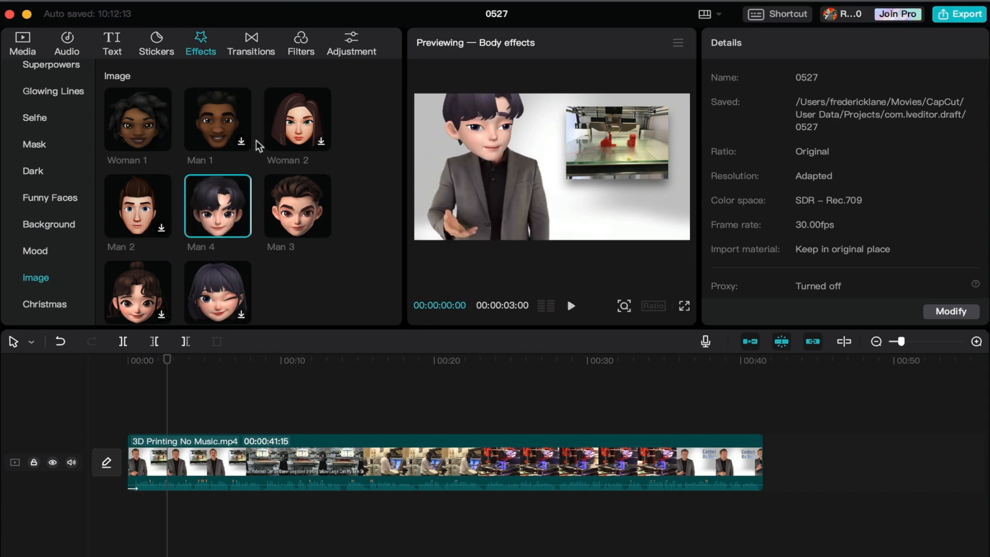
pyautogui.click(293, 114)
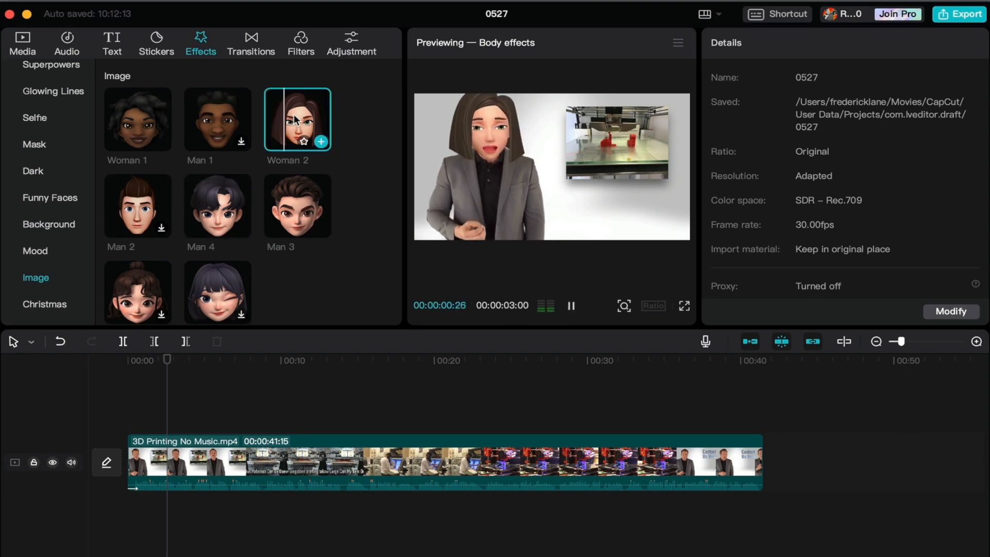
# Show the Christmas body effects and preview Green strange, Golden elk and Christ...t Girl.
pyautogui.click(47, 304)
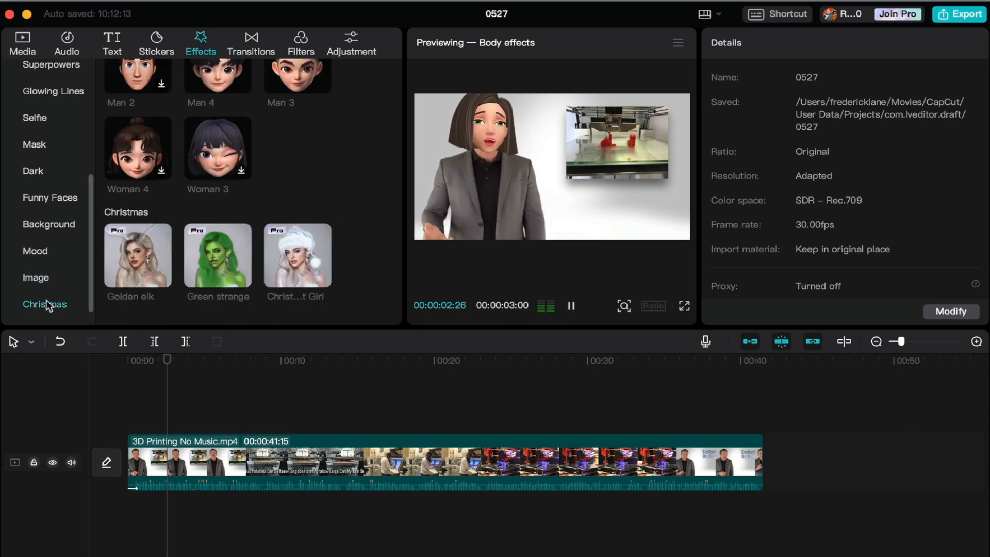
pyautogui.click(221, 231)
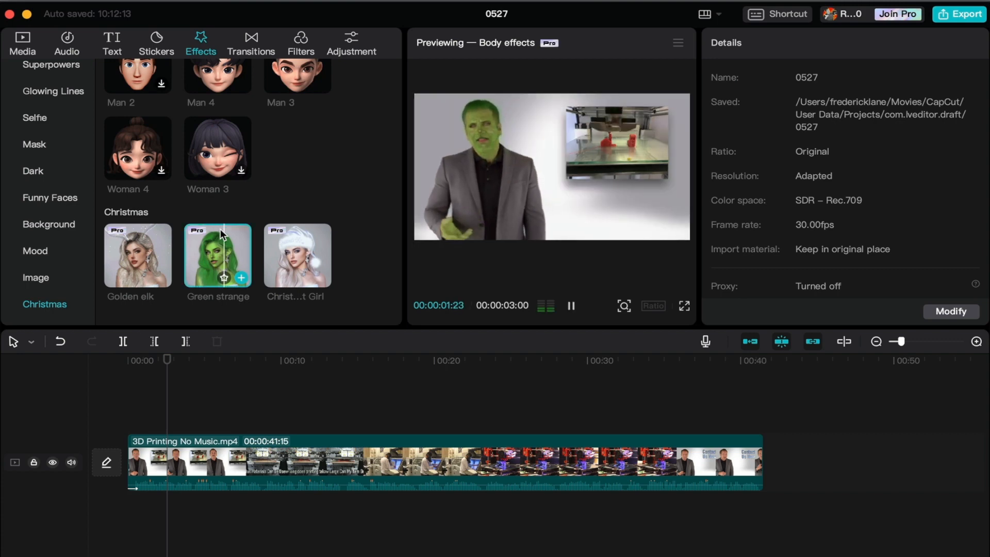
pyautogui.click(154, 251)
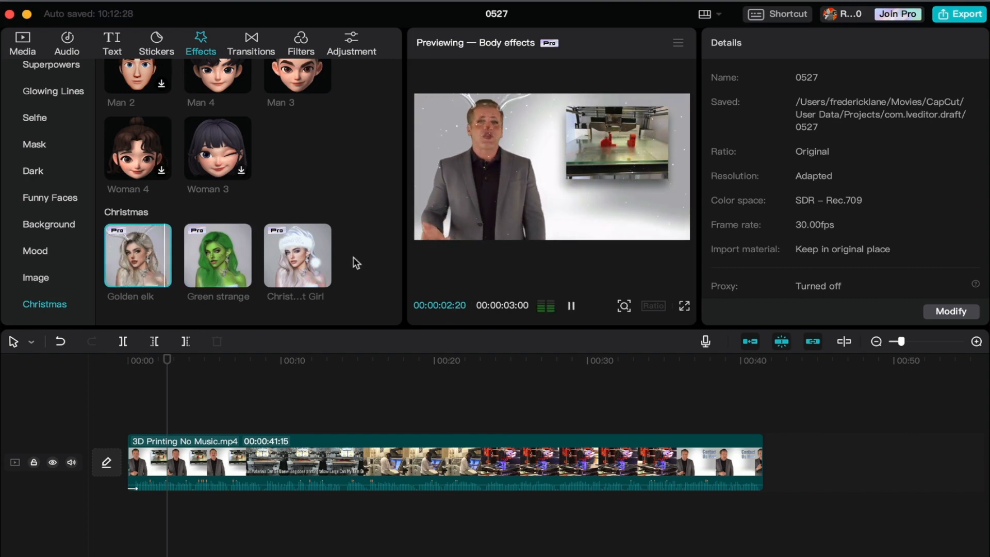
pyautogui.click(320, 246)
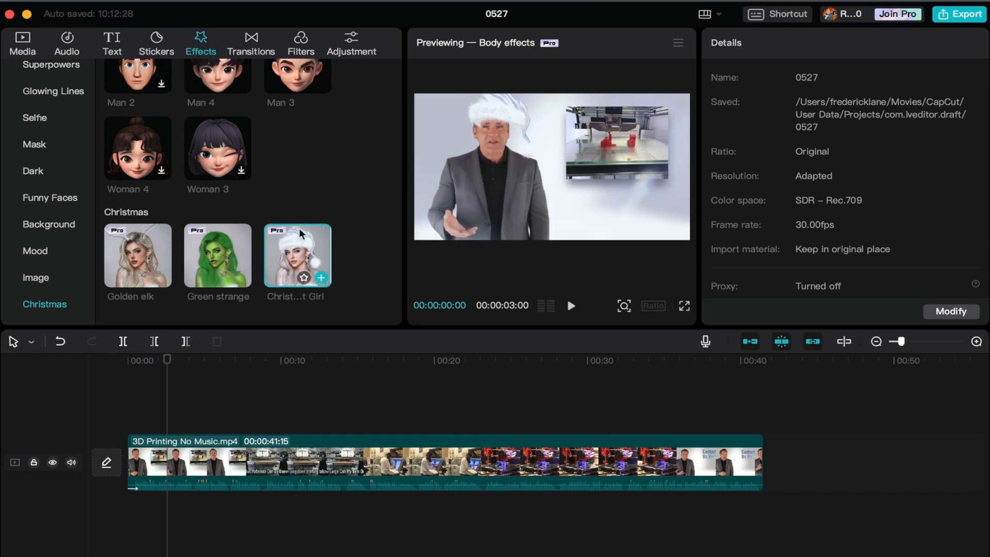
# Show the transitions library and split the 3D Printing No Music.mp4 clip at 00:00:13:28.
pyautogui.click(243, 48)
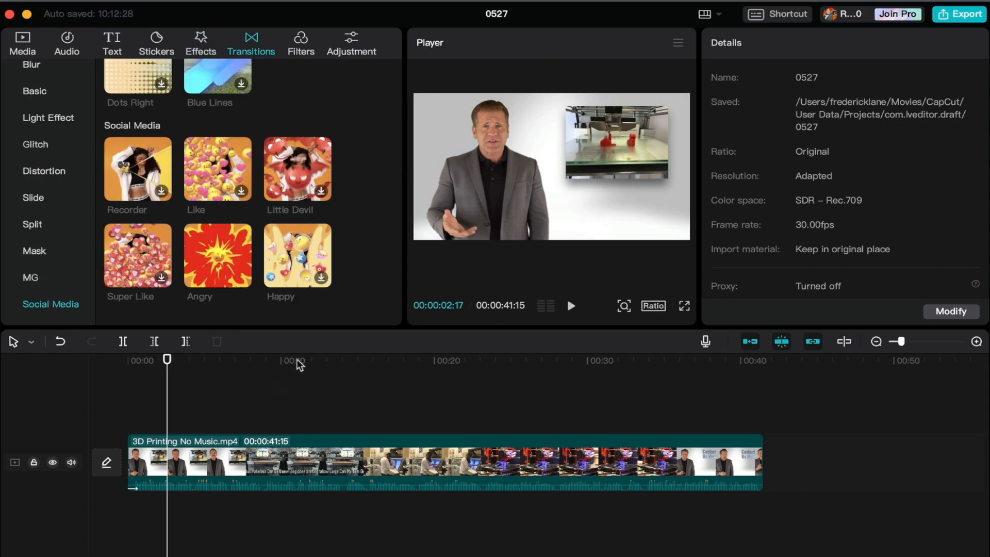
pyautogui.moveTo(296, 359); pyautogui.dragTo(342, 361)
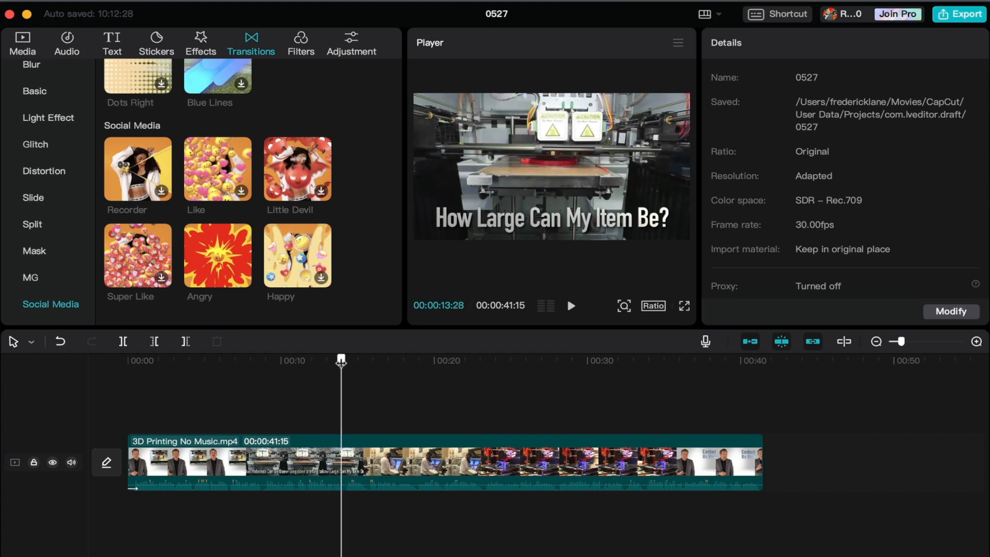
pyautogui.click(340, 456)
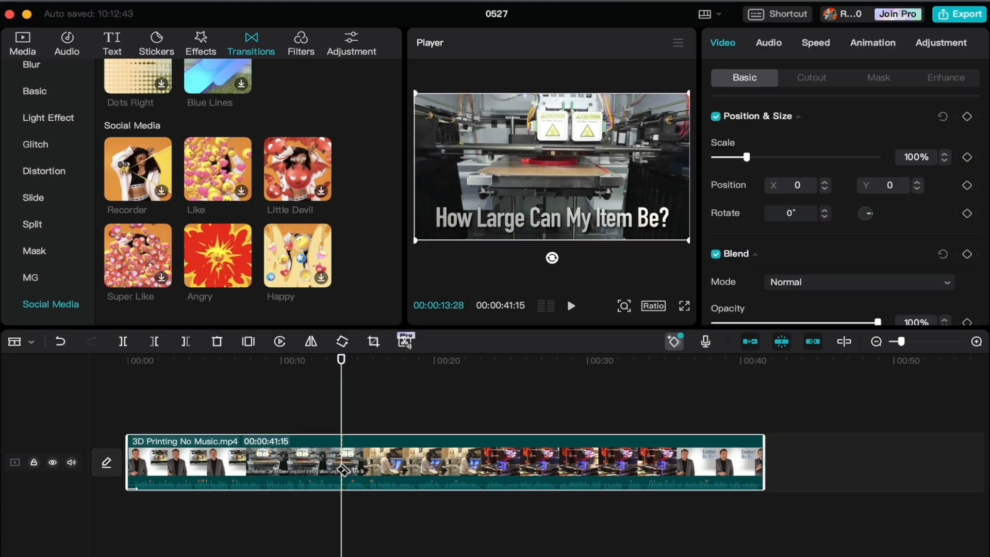
pyautogui.press('super+b')
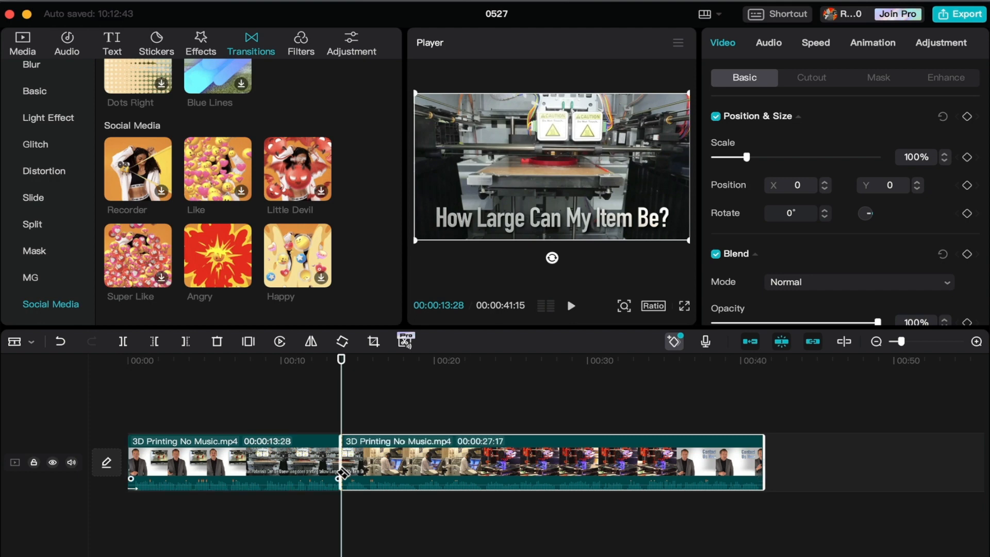
# Trim the start of the second clip to a length of 00:00:14:04 and inspect the cut between the clips.
pyautogui.moveTo(345, 458); pyautogui.dragTo(550, 467)
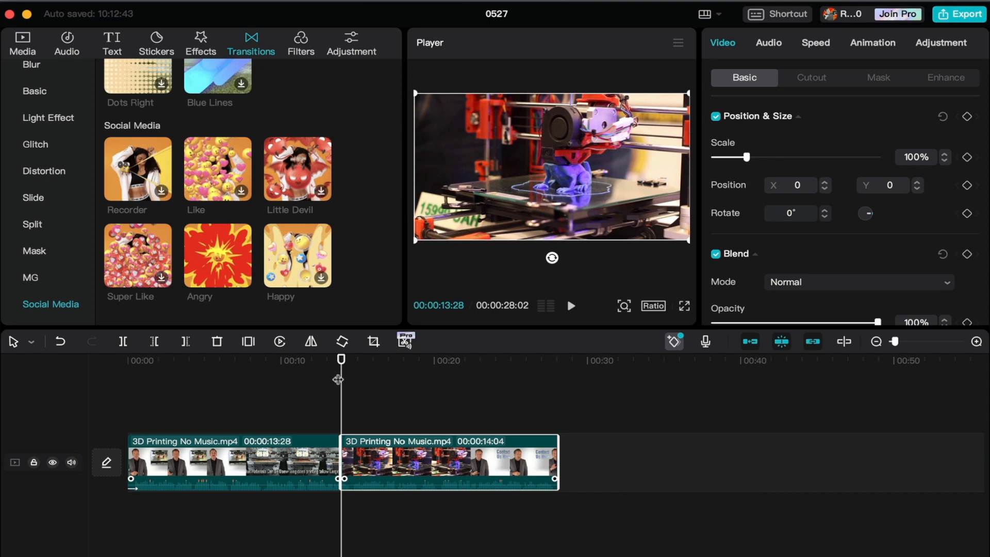
pyautogui.moveTo(340, 361); pyautogui.dragTo(362, 363)
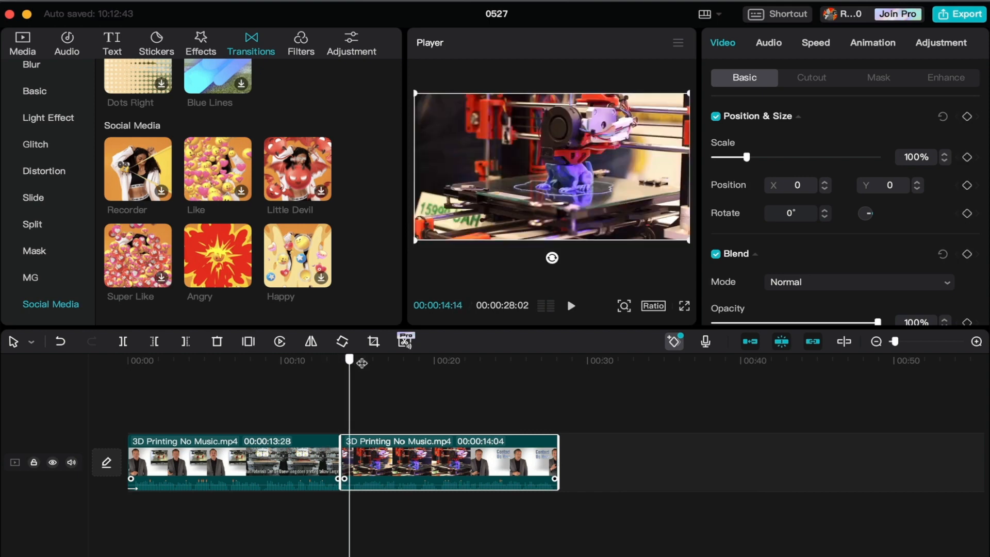
pyautogui.click(305, 363)
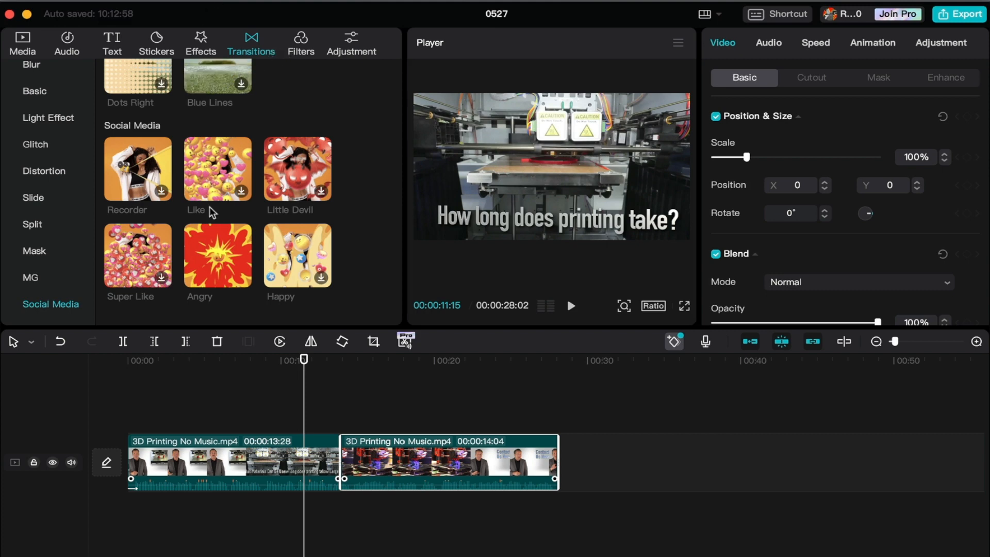
# Add the Trending transition Pull in at the cut between the two clips and play through it.
pyautogui.scroll(1, 192, 272)
pyautogui.scroll(20, 204, 215)
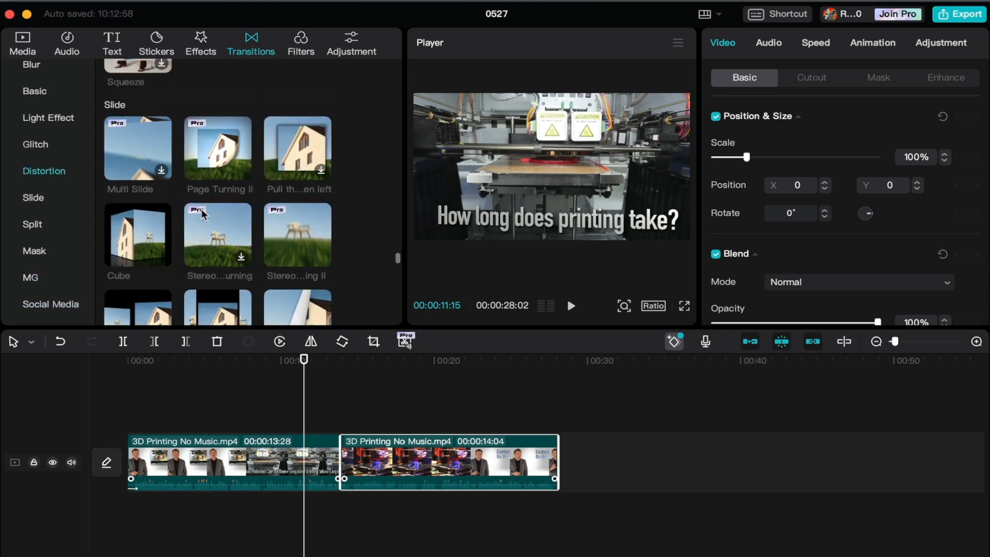
pyautogui.scroll(10, 204, 214)
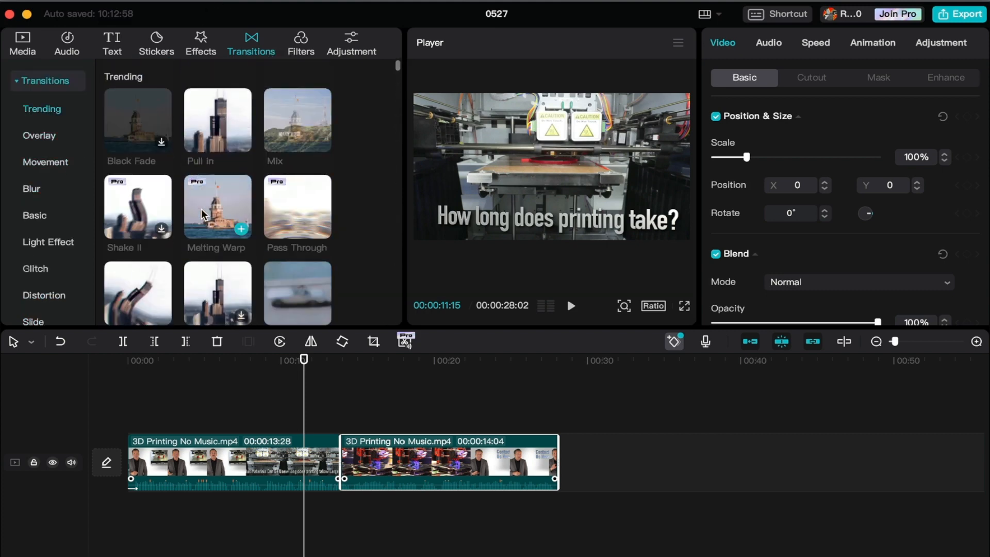
pyautogui.moveTo(213, 164); pyautogui.dragTo(335, 464)
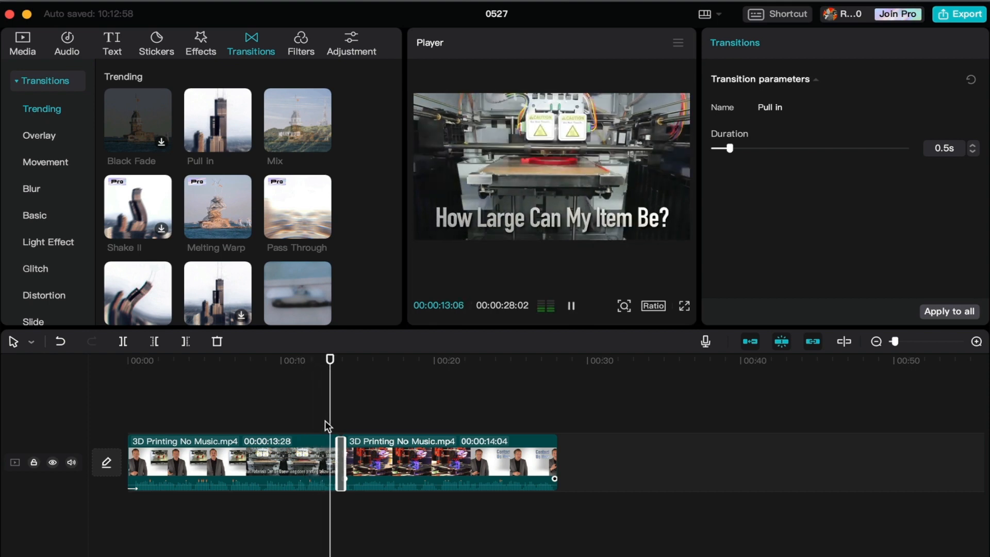
pyautogui.press('space')
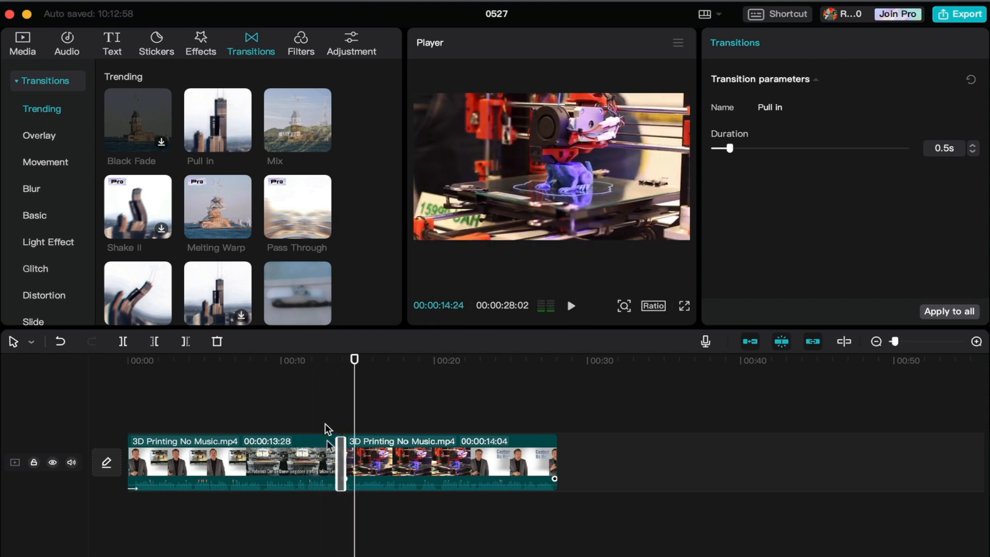
# Lengthen the Pull in transition to 3.3 s, then delete it after playing through it.
pyautogui.moveTo(338, 462); pyautogui.dragTo(314, 463)
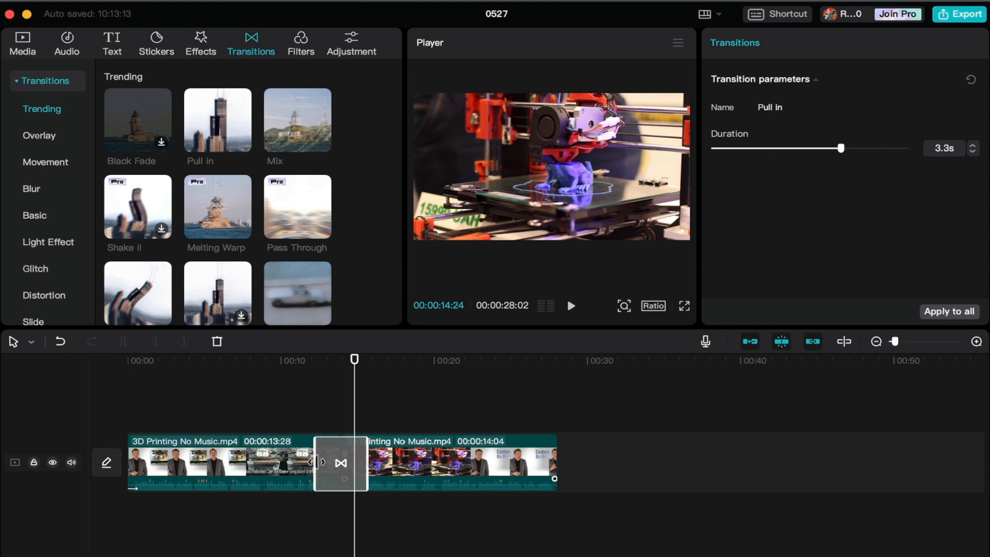
pyautogui.click(305, 361)
pyautogui.press('space')
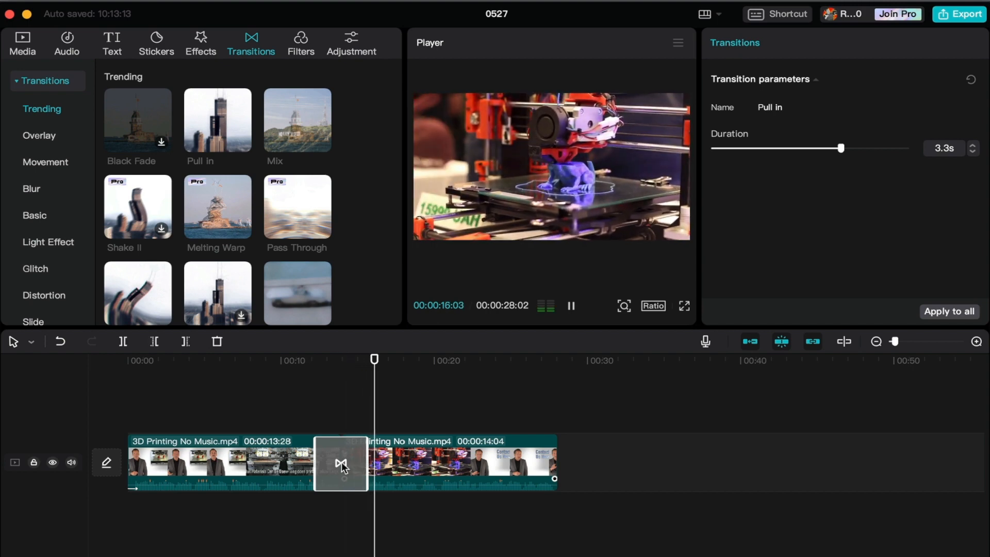
pyautogui.press('Delete')
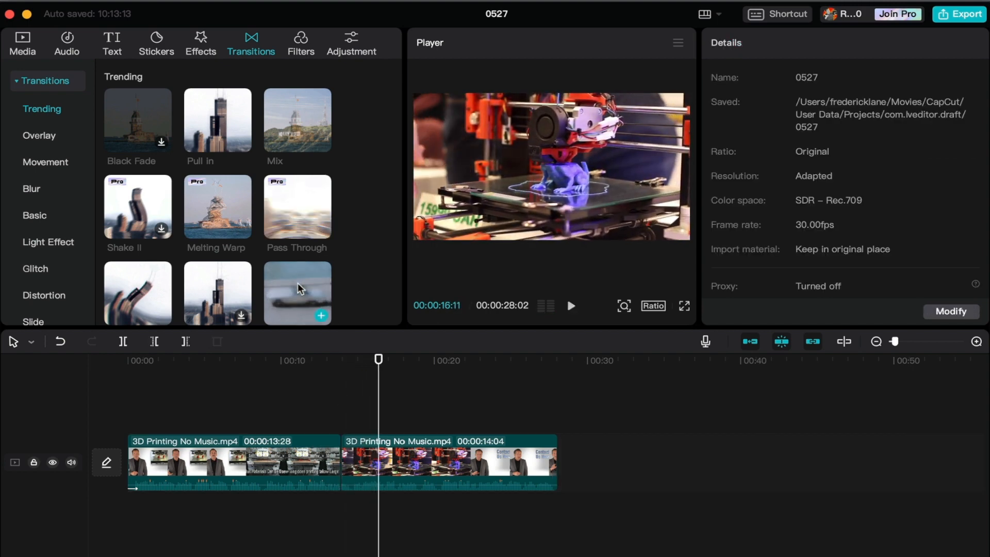
# Preview the Pull Out, Diamond Blur and Then and Now transitions and browse further through the Trending transitions.
pyautogui.click(232, 285)
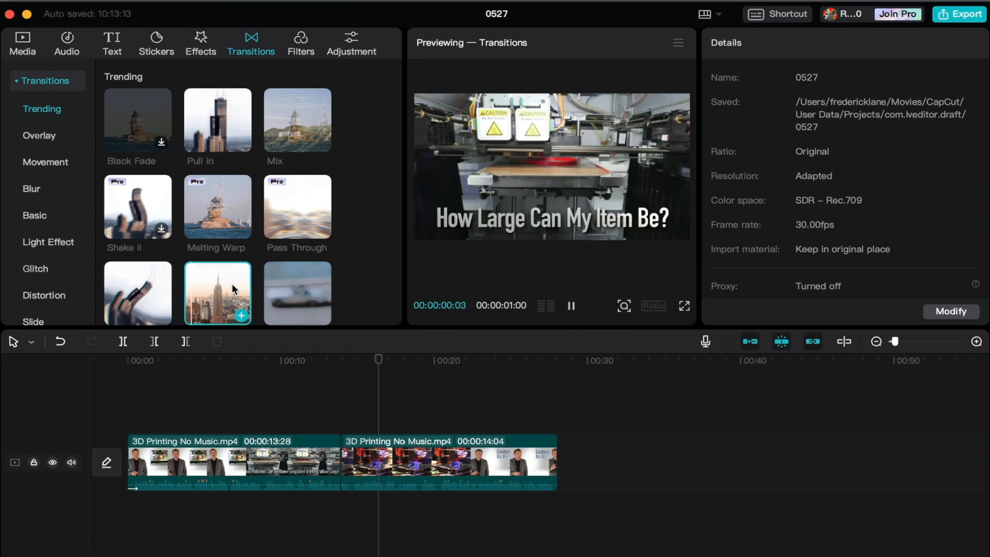
pyautogui.scroll(-5, 231, 286)
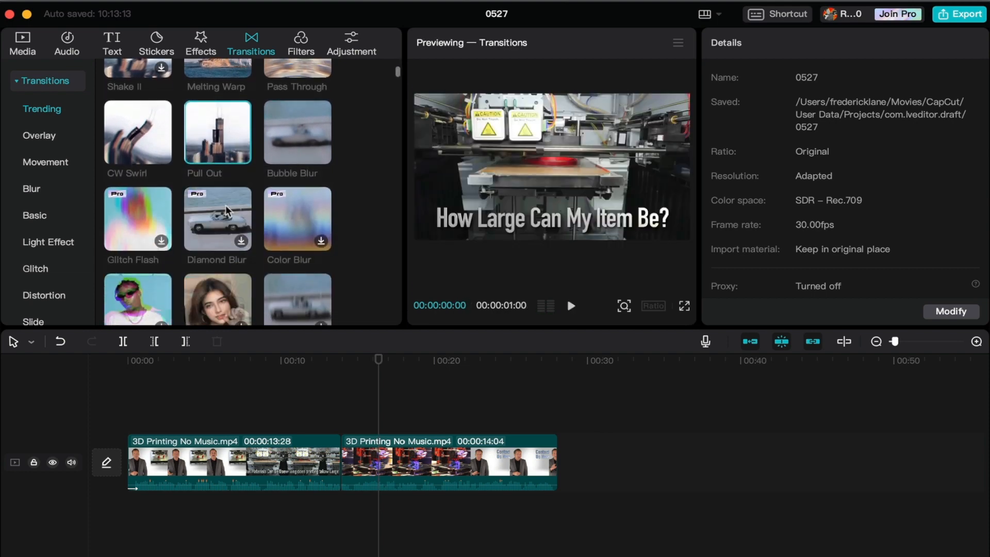
pyautogui.click(225, 204)
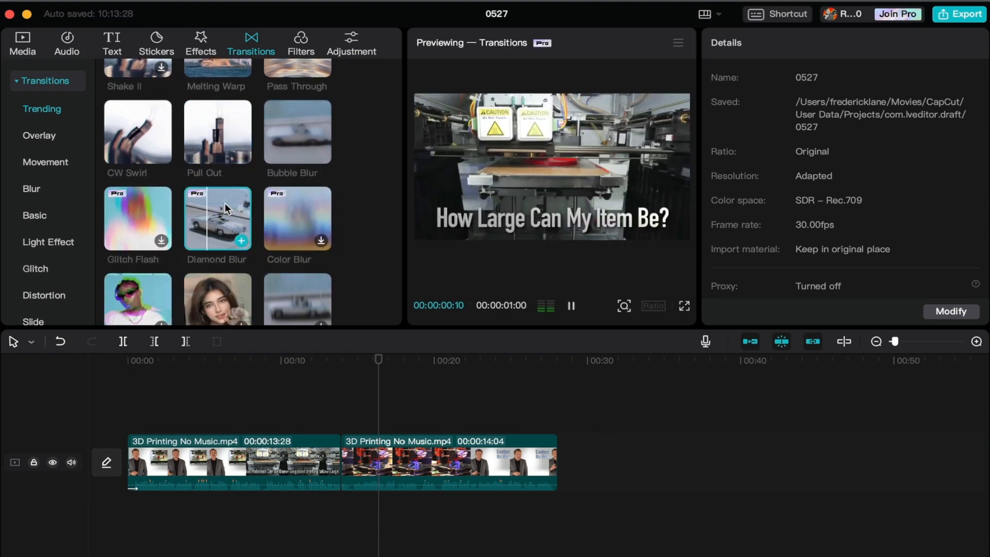
pyautogui.scroll(-5, 224, 203)
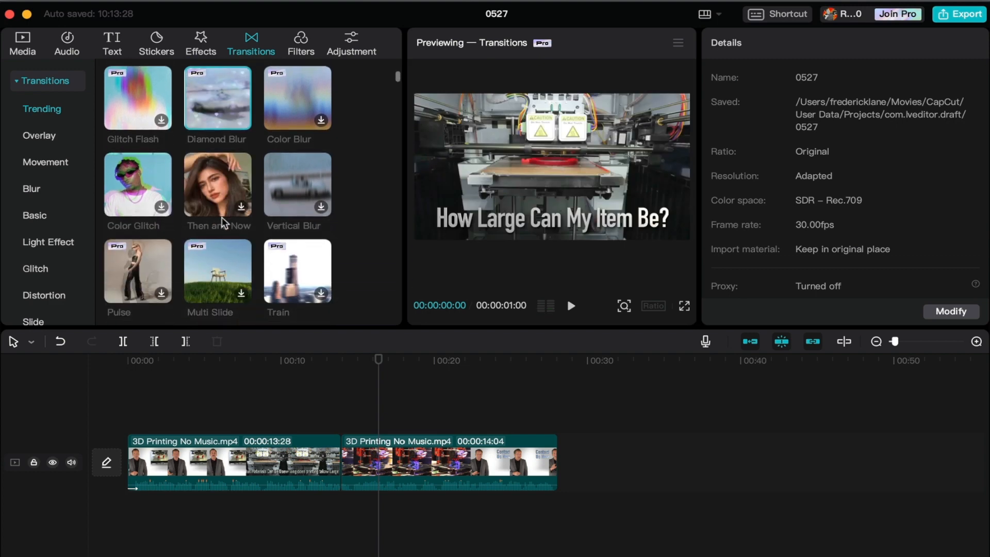
pyautogui.click(218, 190)
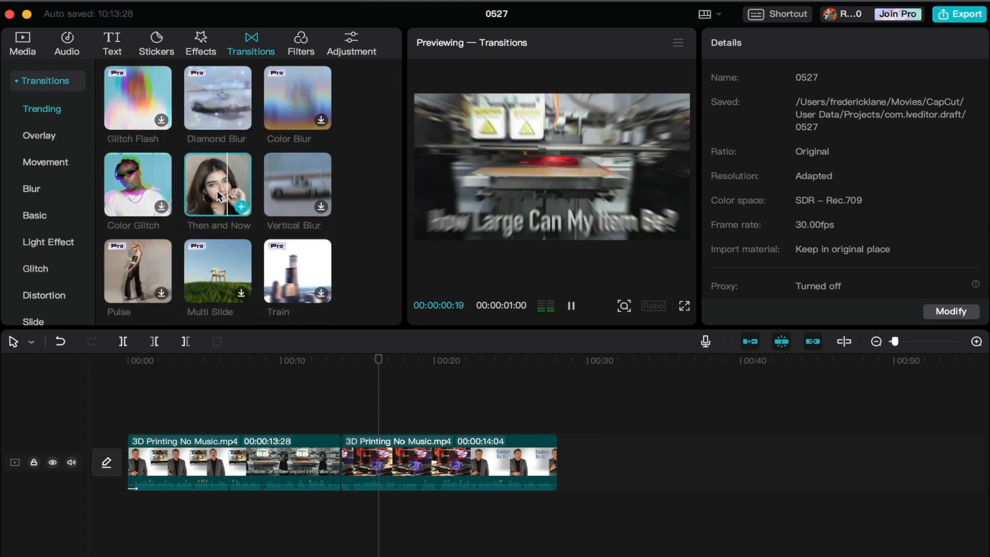
pyautogui.scroll(-10, 217, 209)
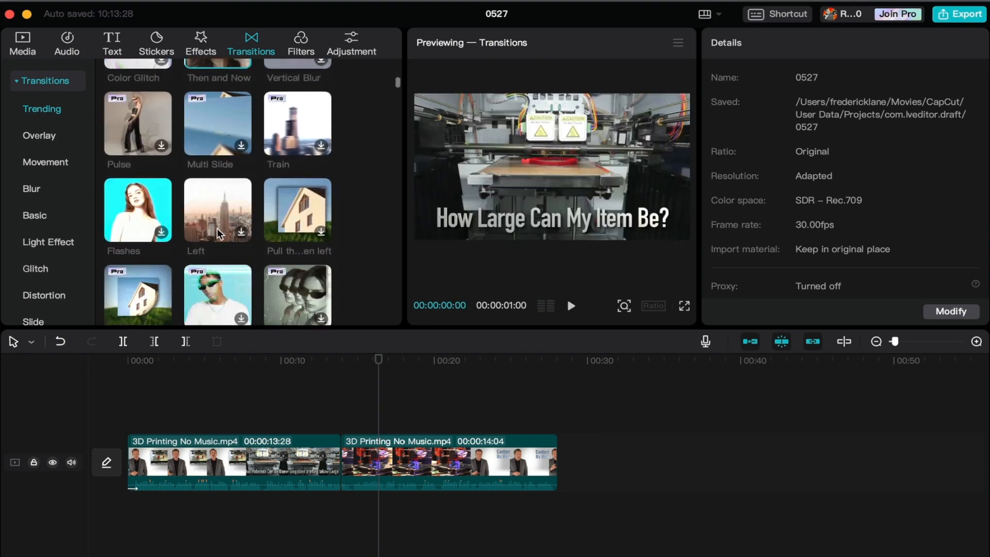
# Browse the remaining Trending transitions, preview the Overlay transition Mix and look through more Overlay transitions.
pyautogui.scroll(-3, 217, 232)
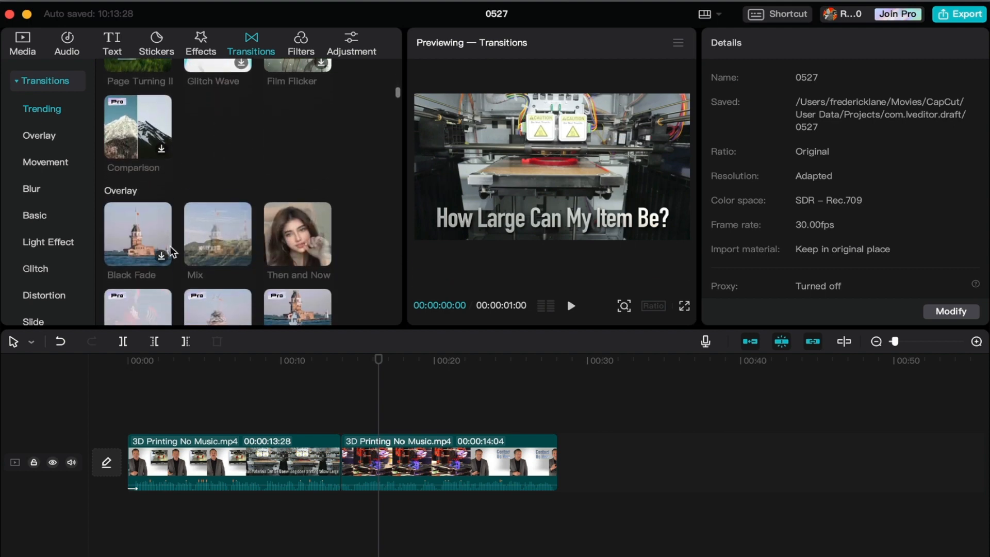
pyautogui.click(211, 219)
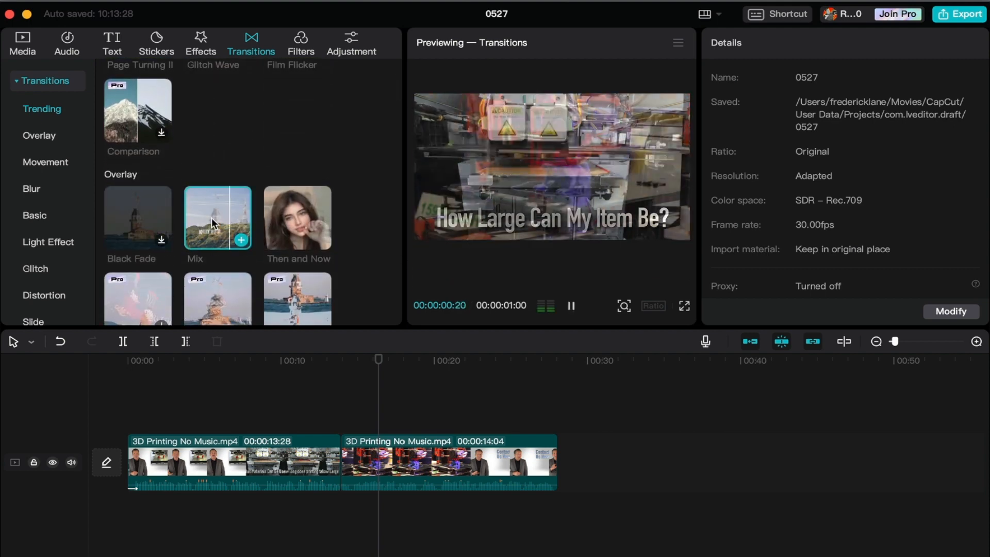
pyautogui.scroll(-1, 202, 248)
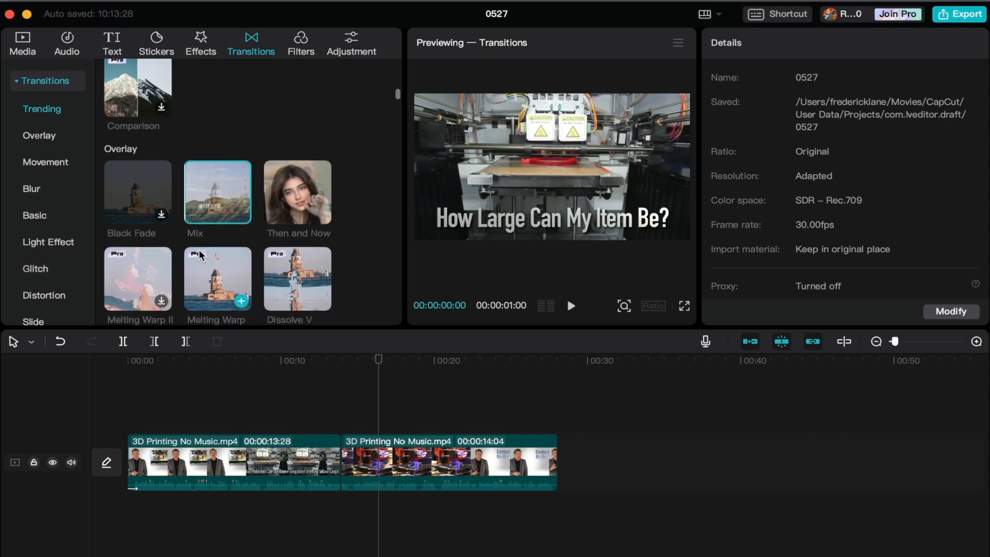
pyautogui.scroll(-6, 200, 254)
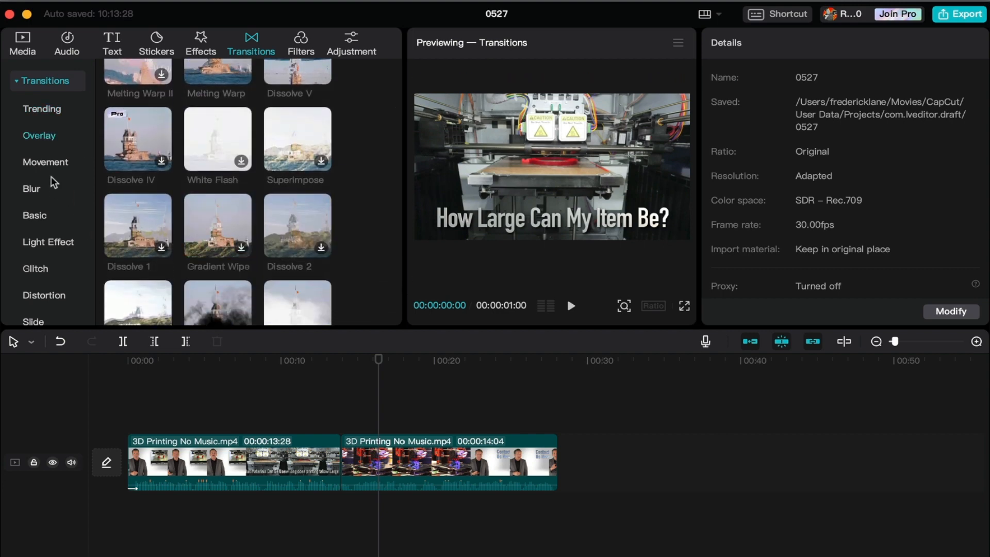
# Preview the Movement transitions CW Swirl and Train and browse the Blur transitions.
pyautogui.click(48, 158)
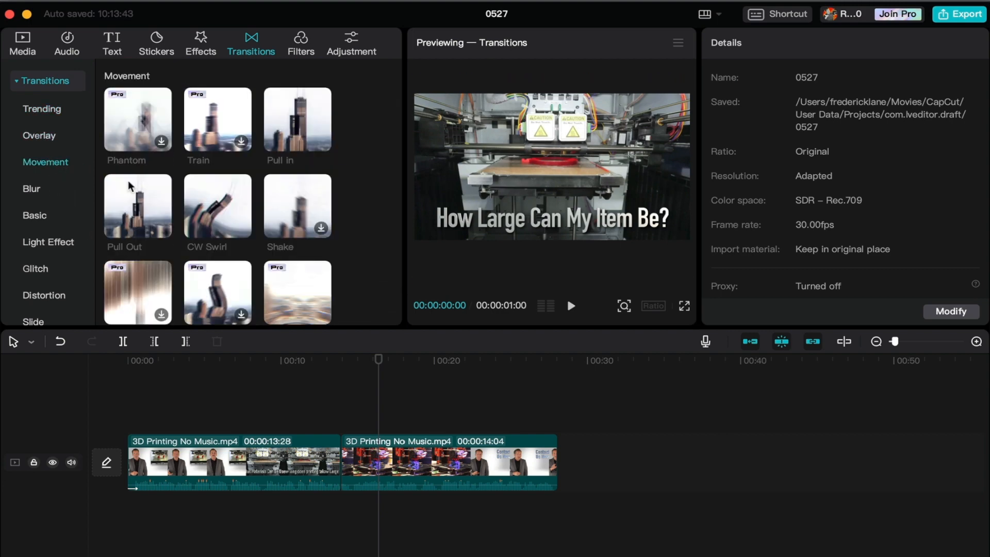
pyautogui.click(212, 198)
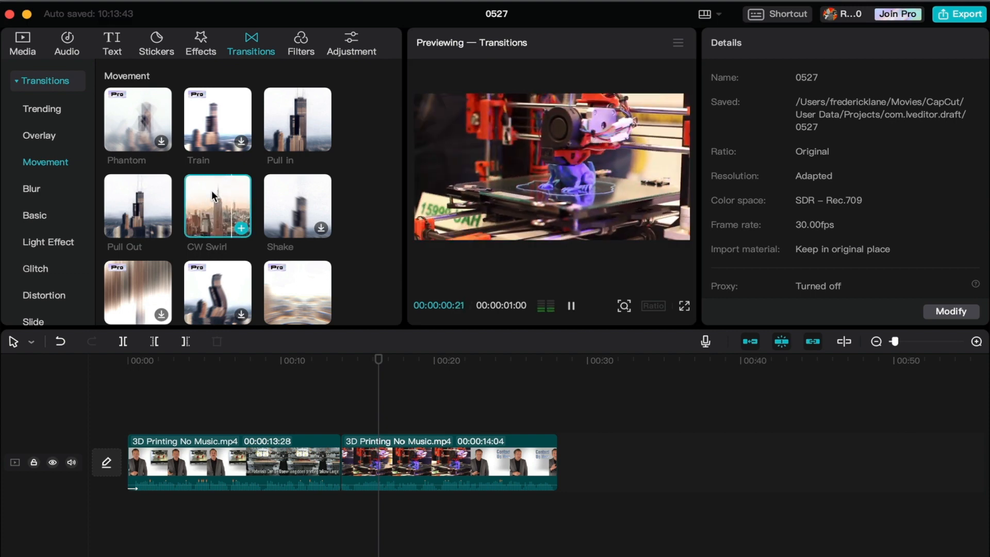
pyautogui.click(225, 105)
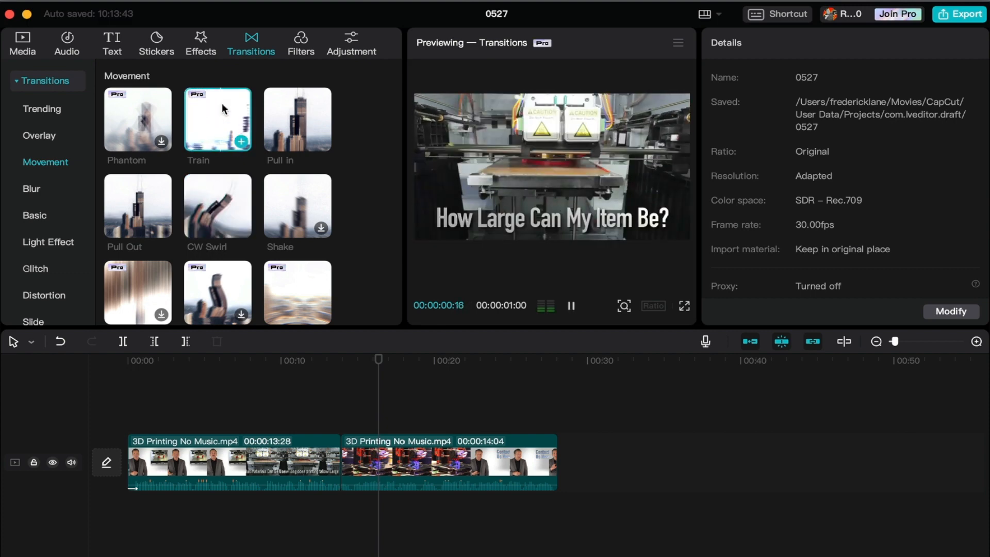
pyautogui.click(51, 193)
pyautogui.scroll(-5, 150, 211)
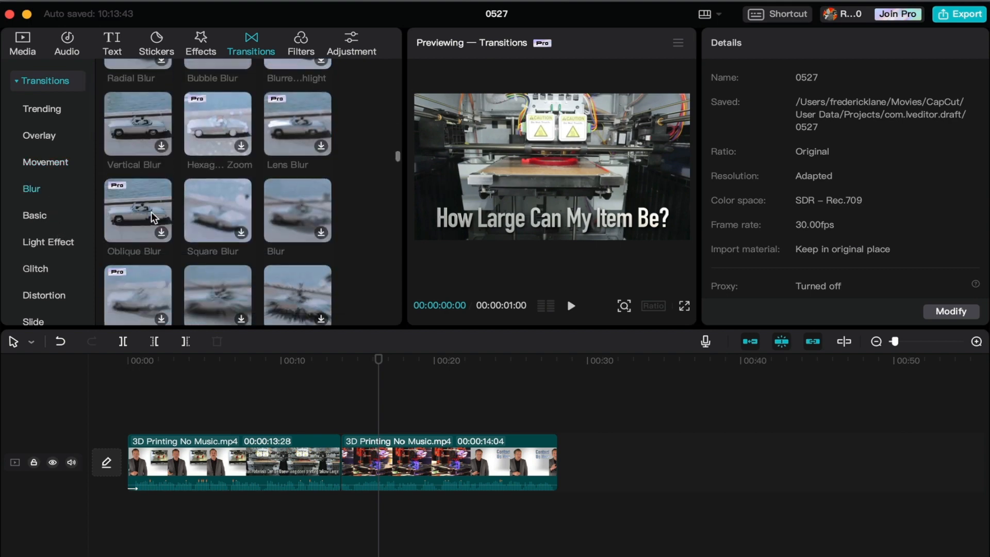
# Preview the Basic transitions Flip, Blink and Wipe Left.
pyautogui.click(58, 213)
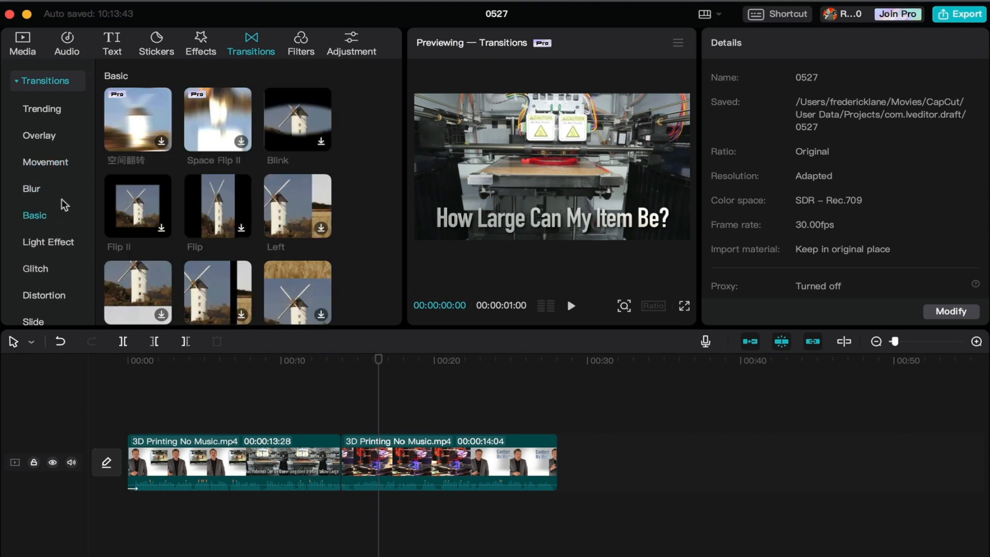
pyautogui.click(225, 195)
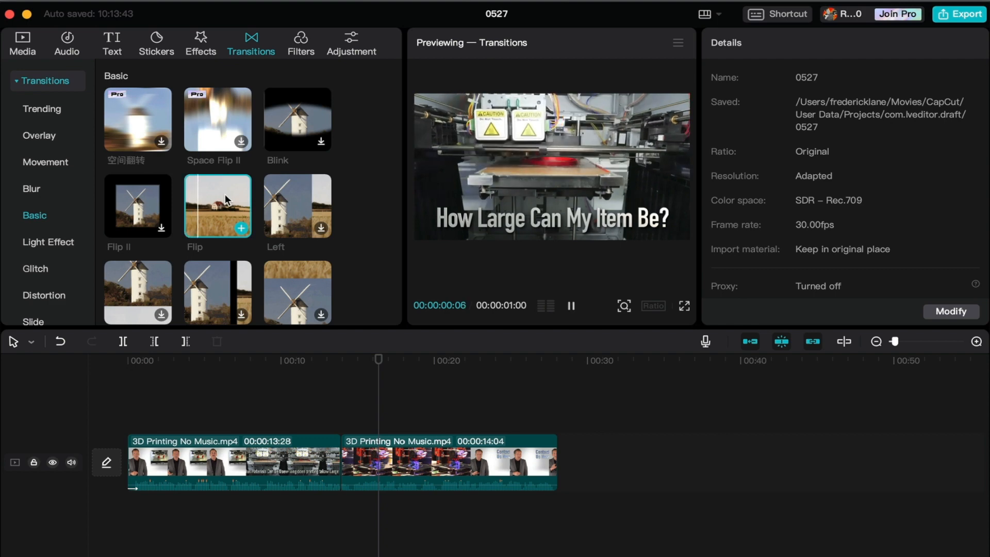
pyautogui.click(296, 122)
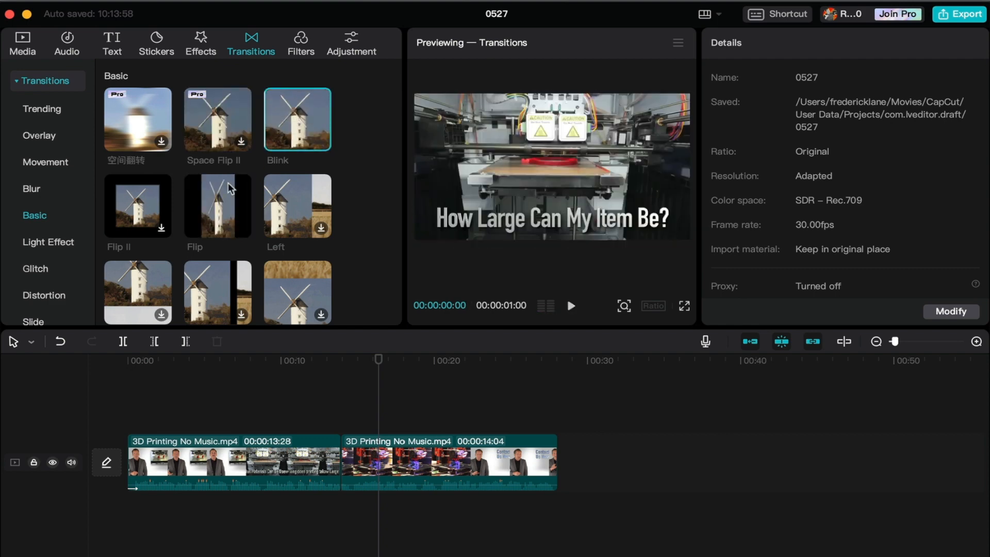
pyautogui.scroll(-1, 195, 234)
pyautogui.scroll(-5, 195, 234)
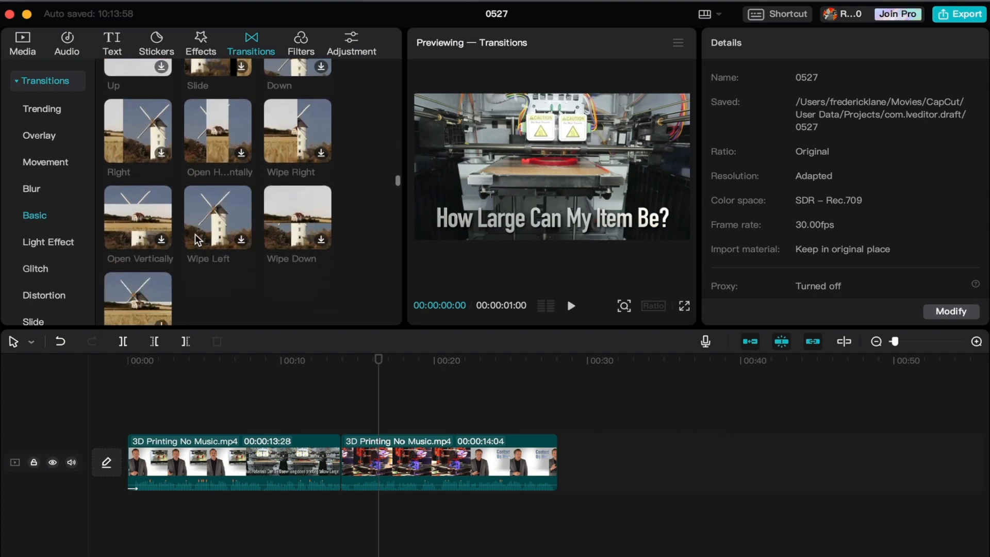
pyautogui.click(215, 197)
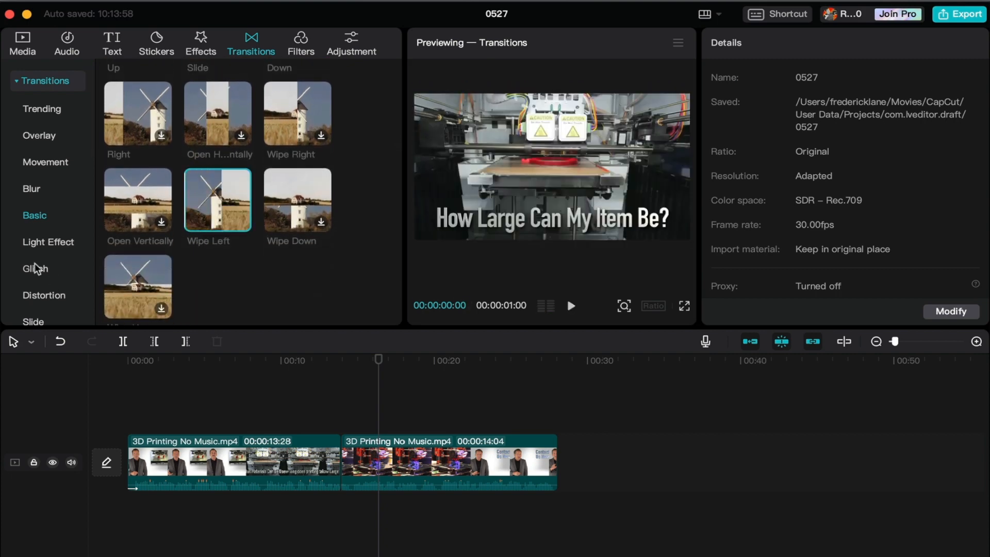
# Preview the Light Effect transitions Film Flicker and Scribble and browse further through that category.
pyautogui.click(50, 239)
pyautogui.click(149, 197)
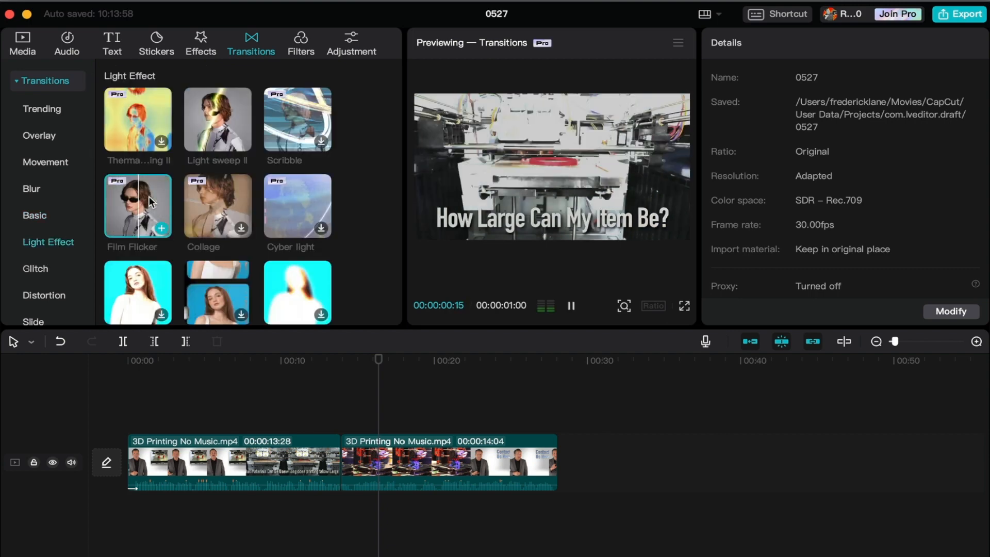
pyautogui.click(320, 122)
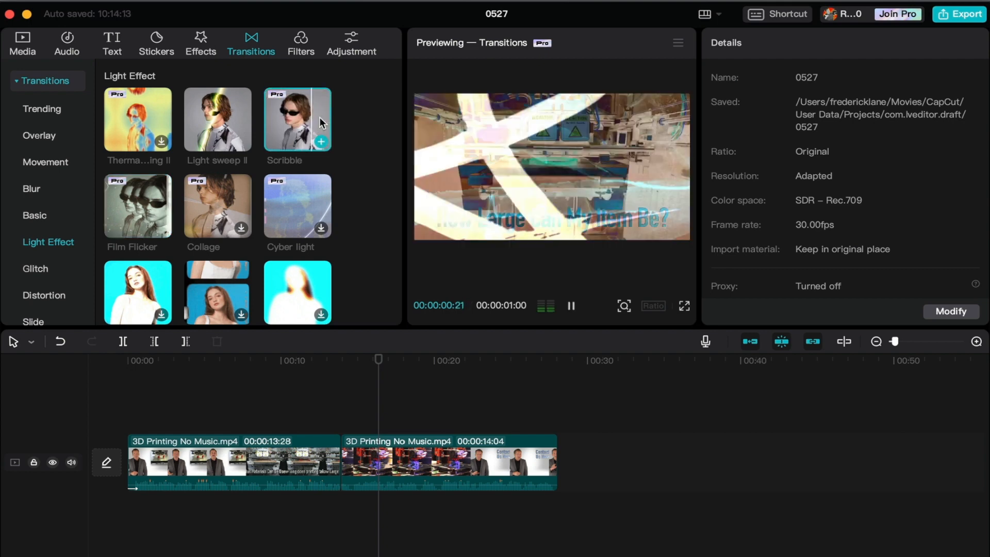
pyautogui.scroll(-2, 247, 187)
pyautogui.scroll(-1, 248, 187)
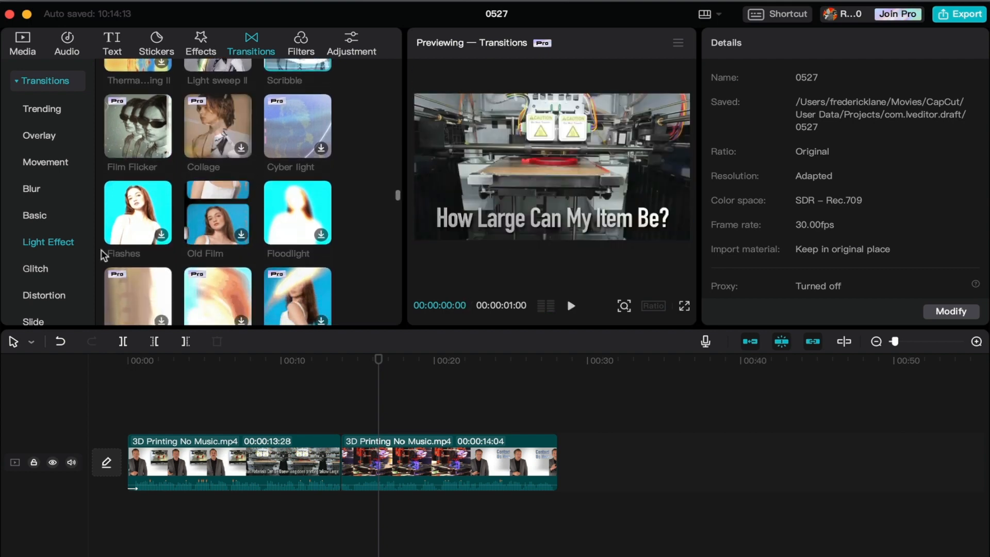
# Preview the Glitch transition Strobe and look over the Distortion, Slide, Split and Mask transition categories.
pyautogui.click(54, 273)
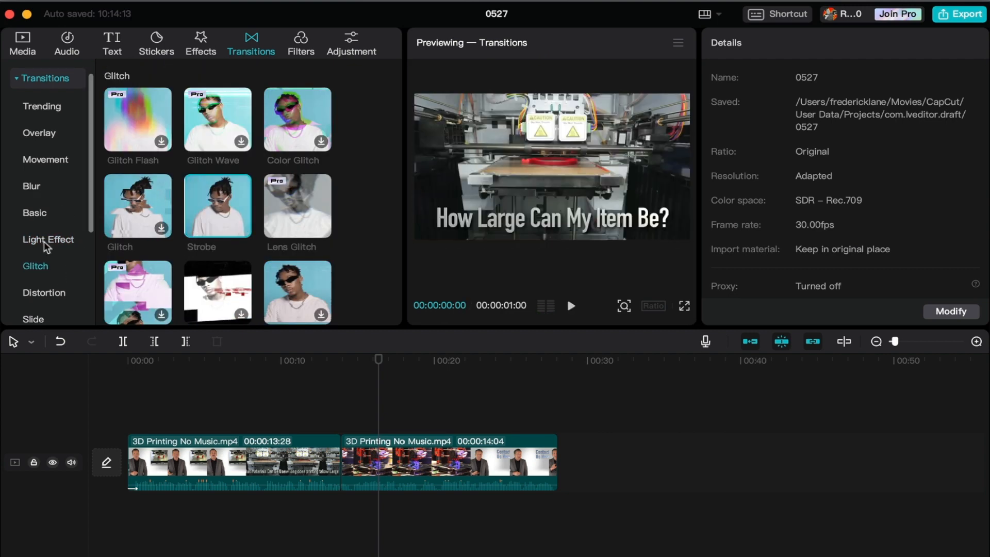
pyautogui.scroll(-5, 44, 242)
pyautogui.click(42, 200)
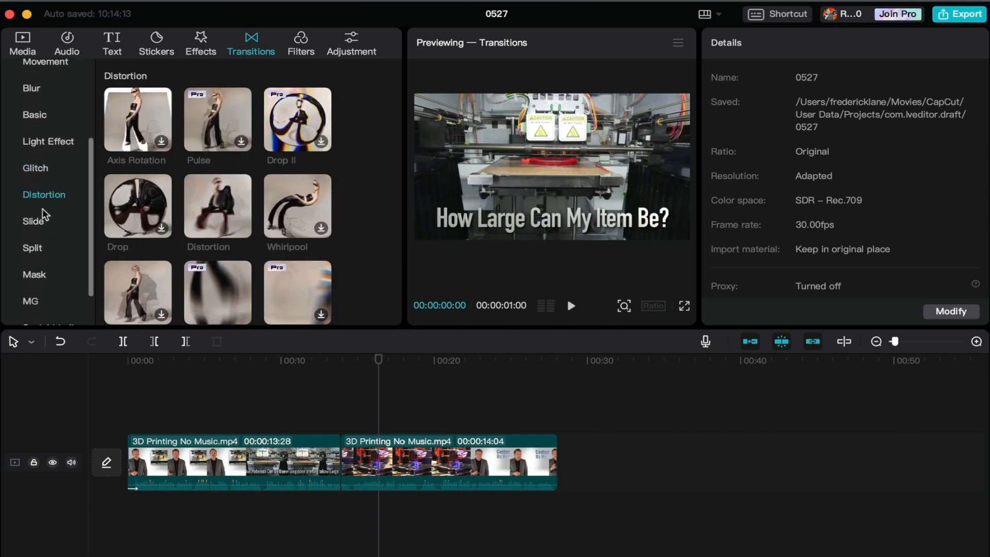
pyautogui.click(42, 223)
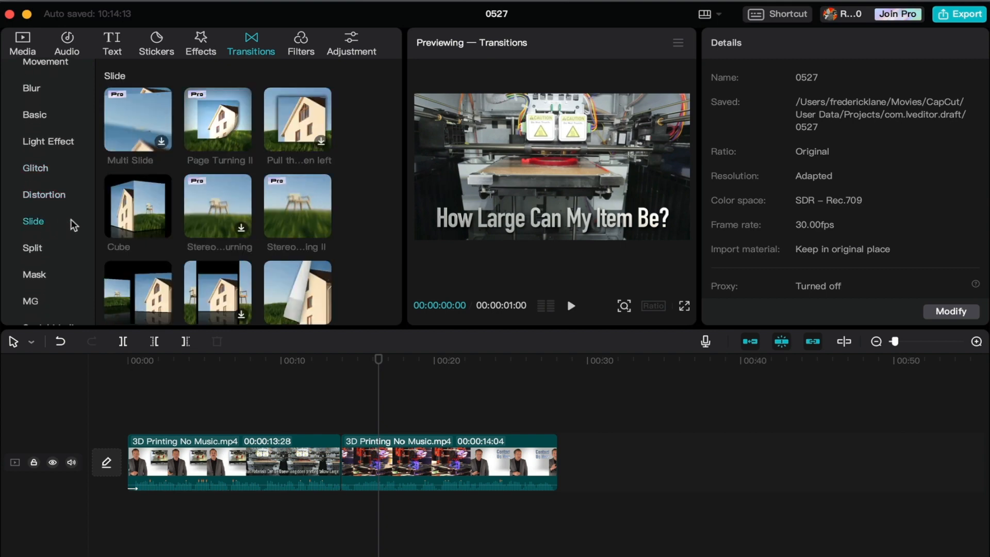
pyautogui.click(33, 249)
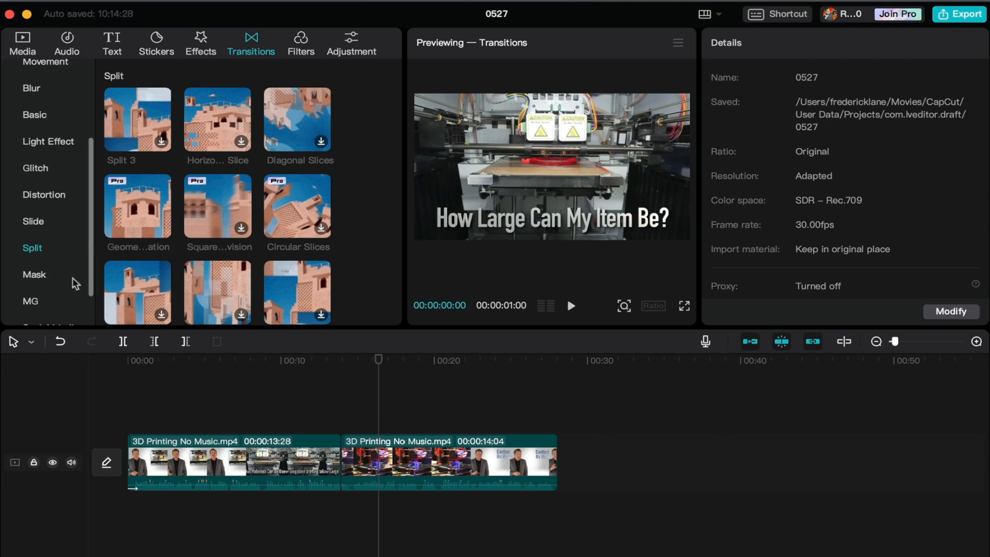
pyautogui.click(37, 278)
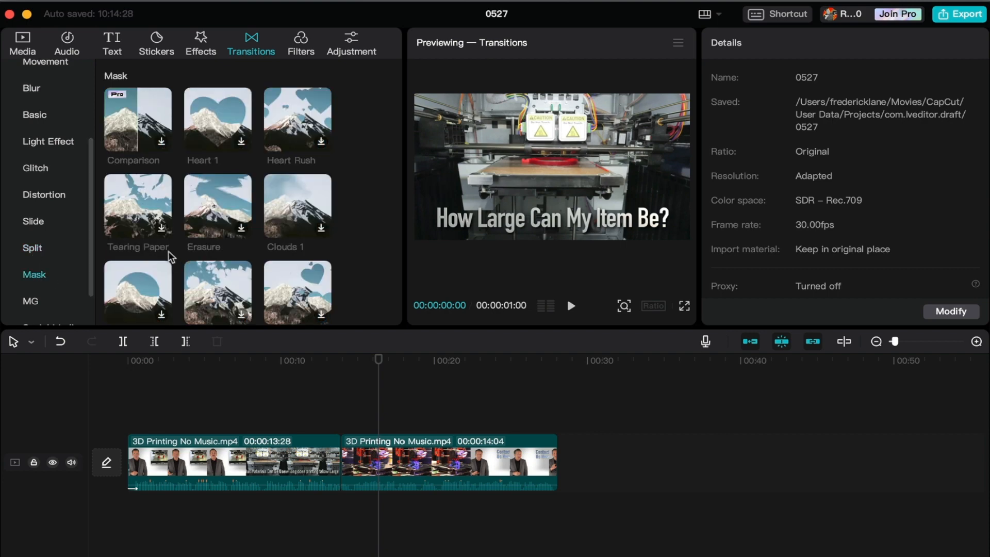
pyautogui.scroll(-3, 154, 253)
# Preview the MG transitions Flame, Cartoon Swirl and White Ink and browse the rest of the MG category.
pyautogui.click(44, 293)
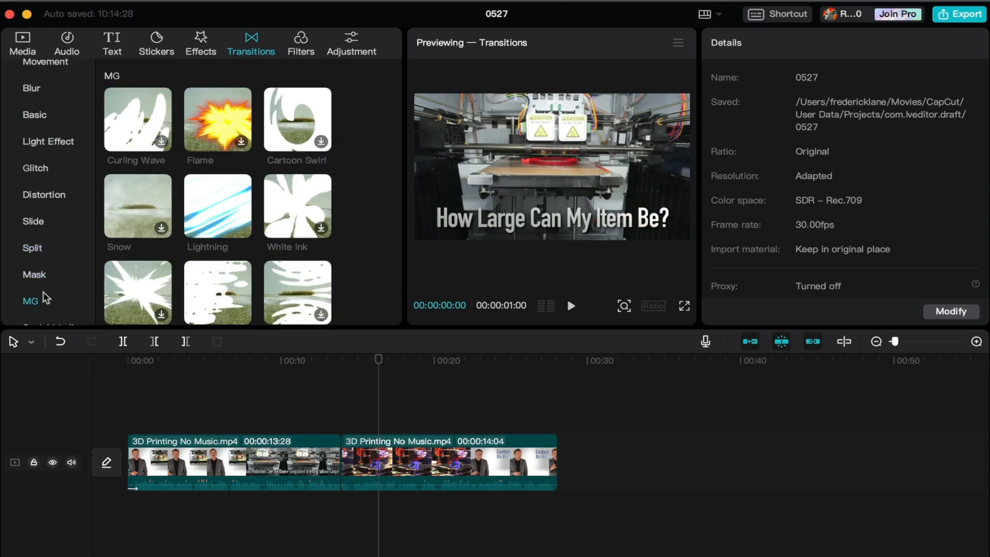
pyautogui.scroll(-1, 43, 292)
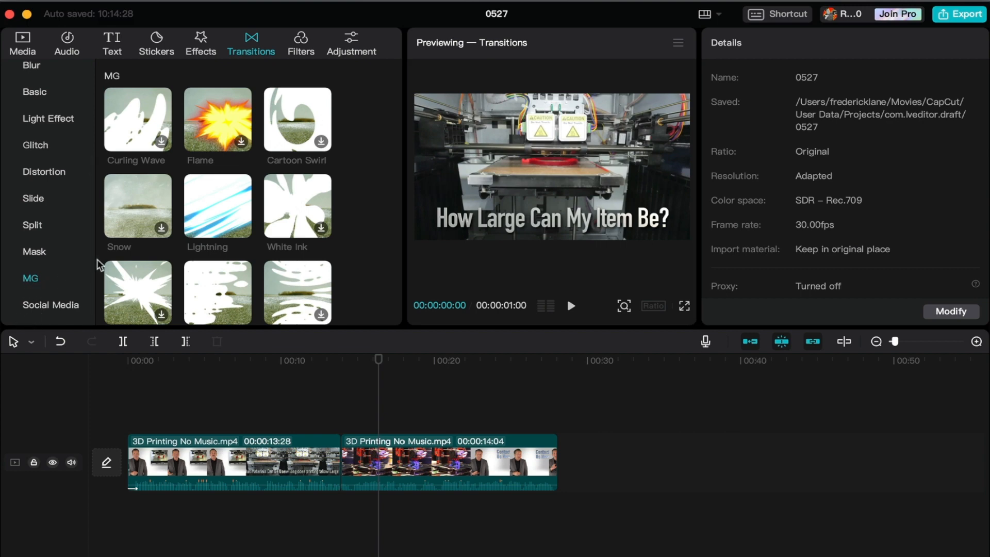
pyautogui.click(216, 124)
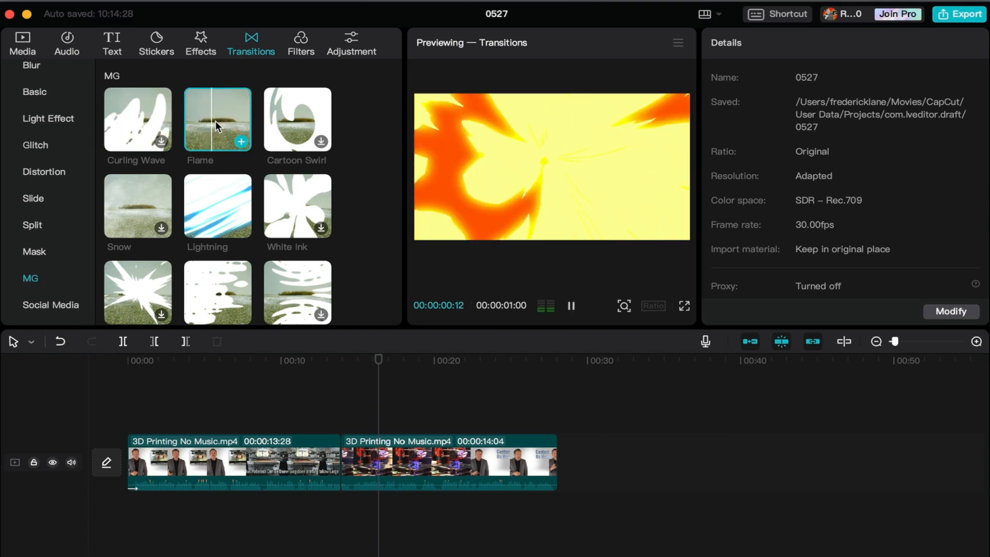
pyautogui.click(302, 120)
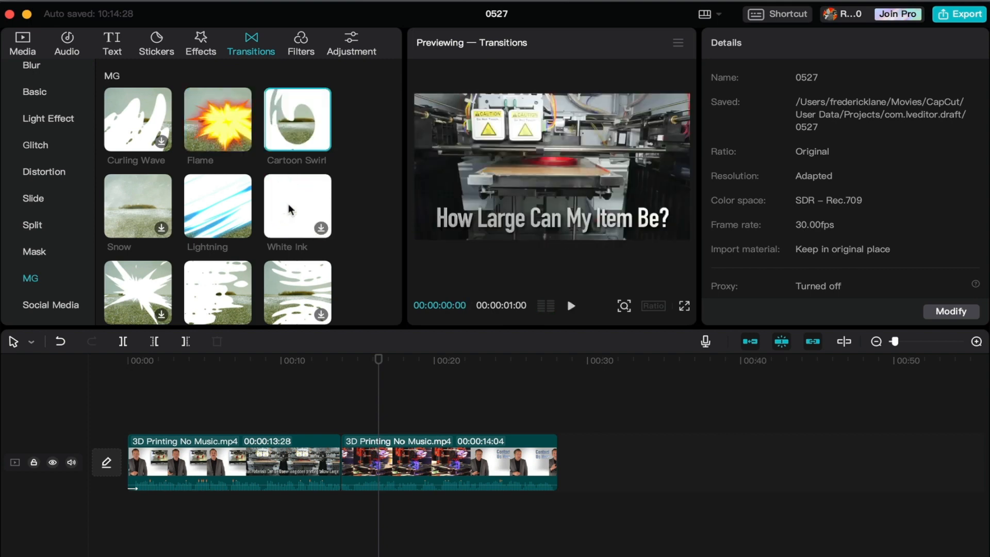
pyautogui.click(288, 205)
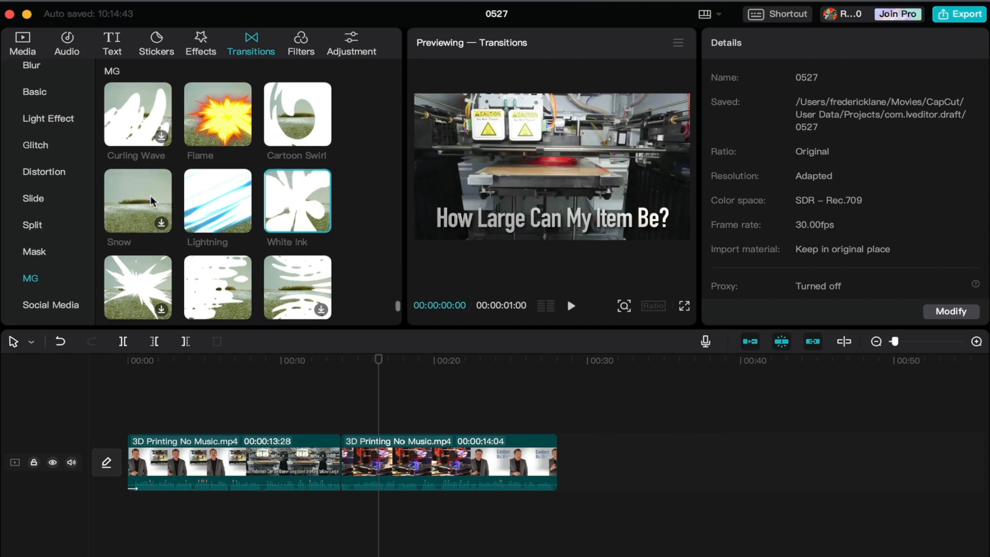
pyautogui.scroll(-5, 147, 202)
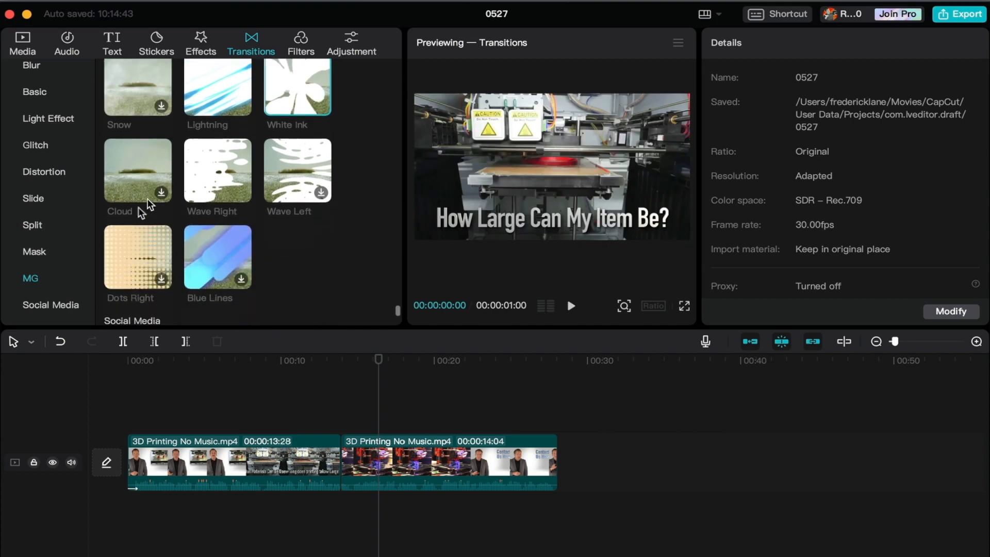
# Preview the Social Media transitions Super Like and Like.
pyautogui.click(50, 305)
pyautogui.click(146, 252)
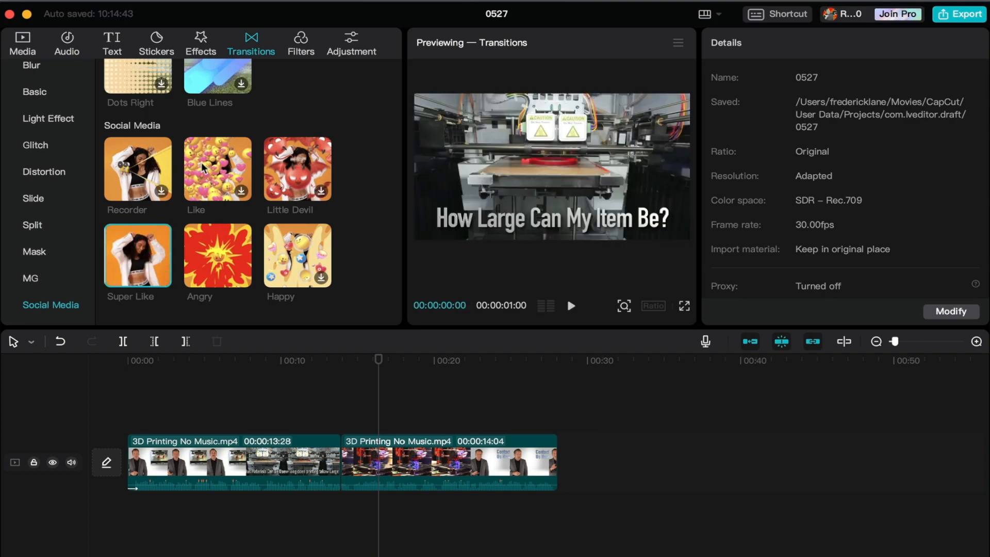
pyautogui.click(228, 161)
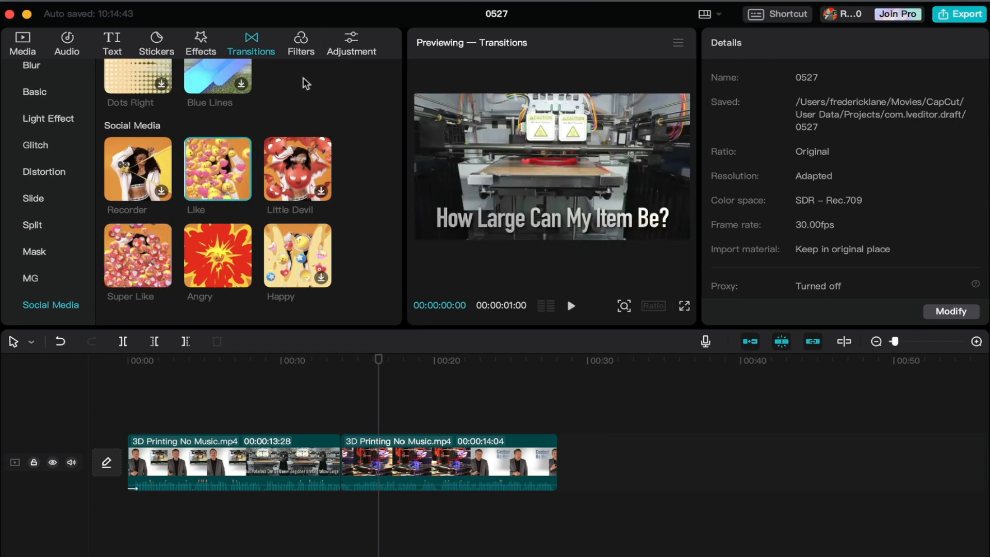
# Preview the Featured filters BW 3, Inception and Bronze, and move the playhead to 00:00:24:05 in the second clip.
pyautogui.click(307, 54)
pyautogui.scroll(15, 236, 153)
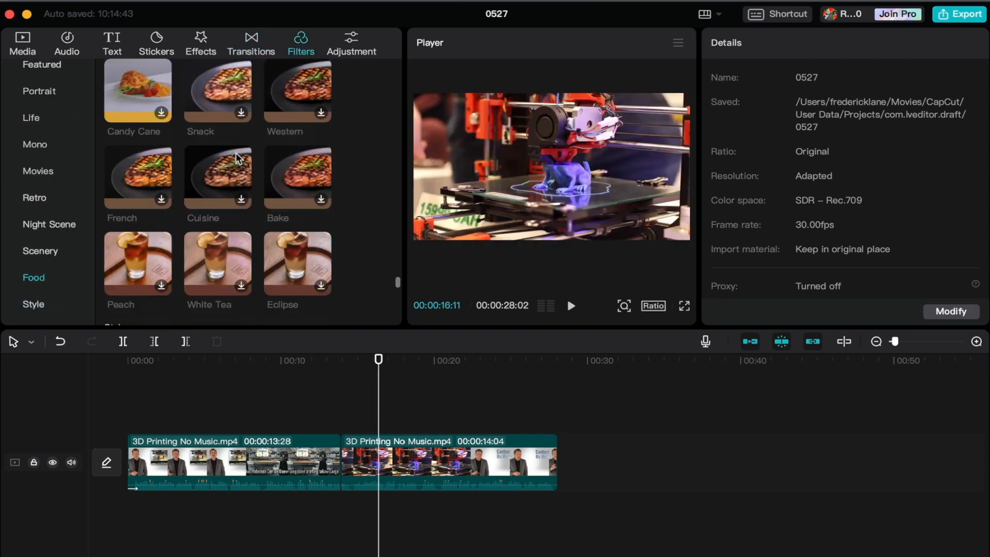
pyautogui.scroll(12, 232, 173)
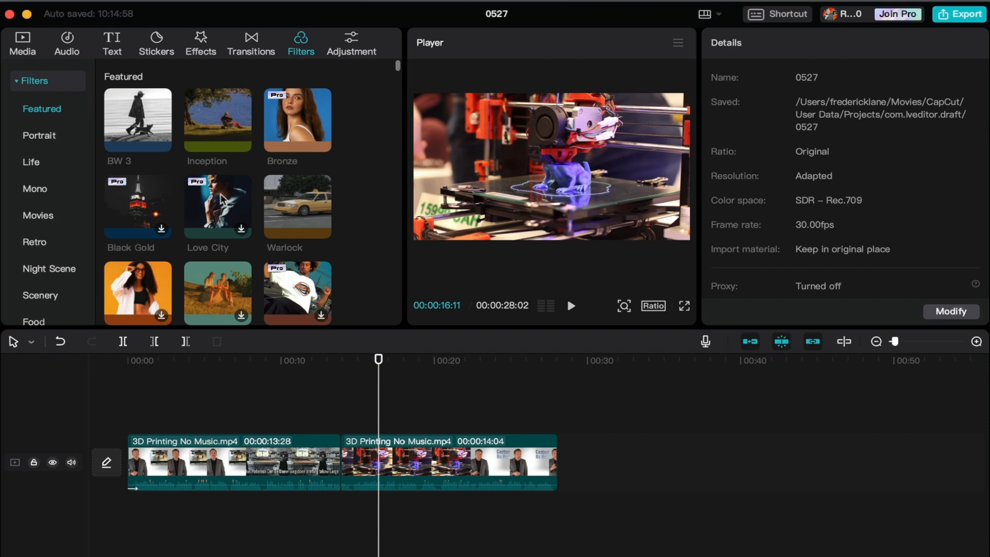
pyautogui.click(137, 113)
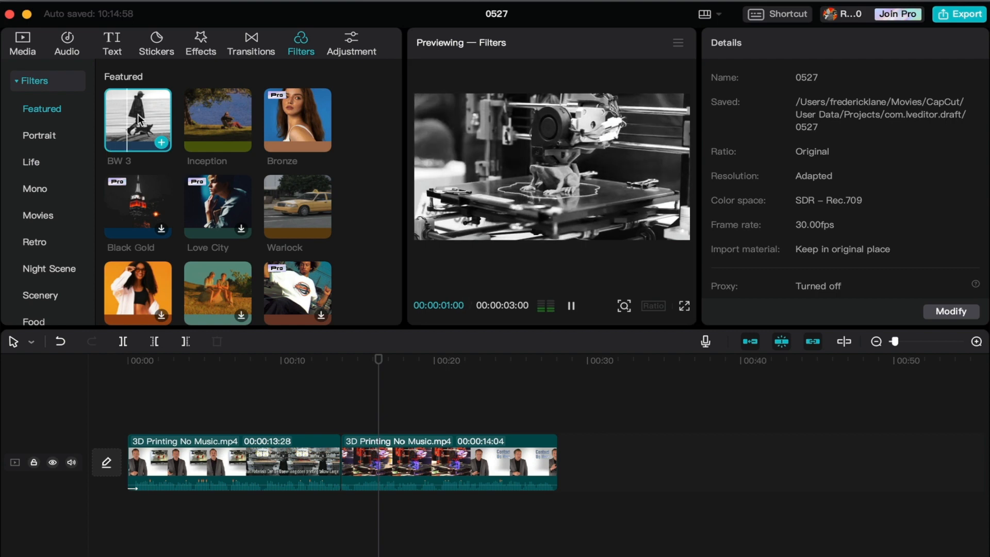
pyautogui.click(212, 106)
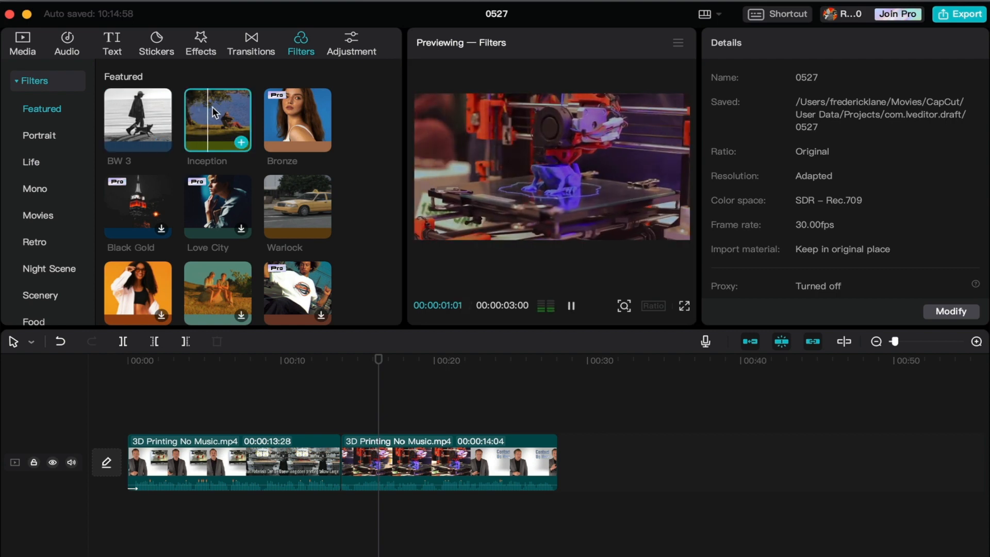
pyautogui.click(300, 114)
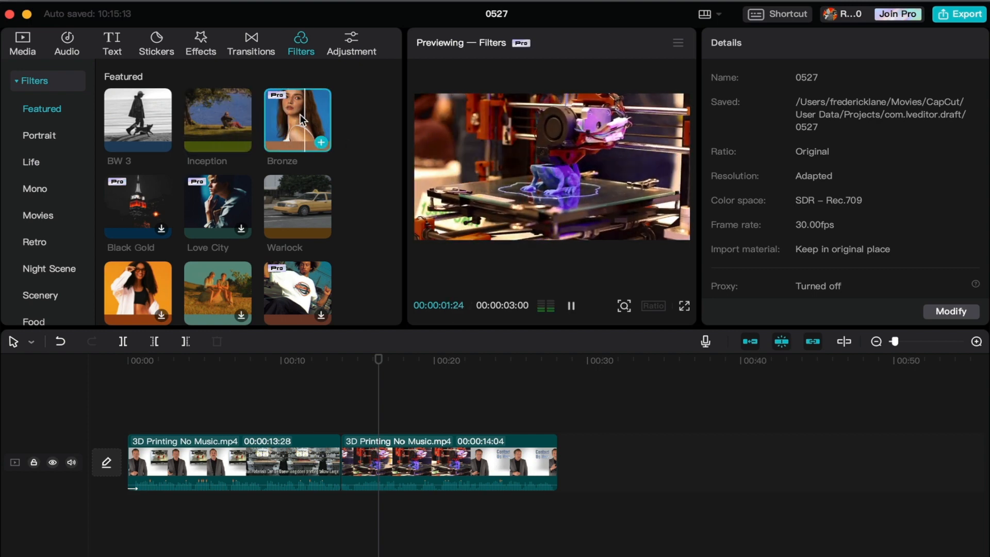
pyautogui.click(498, 361)
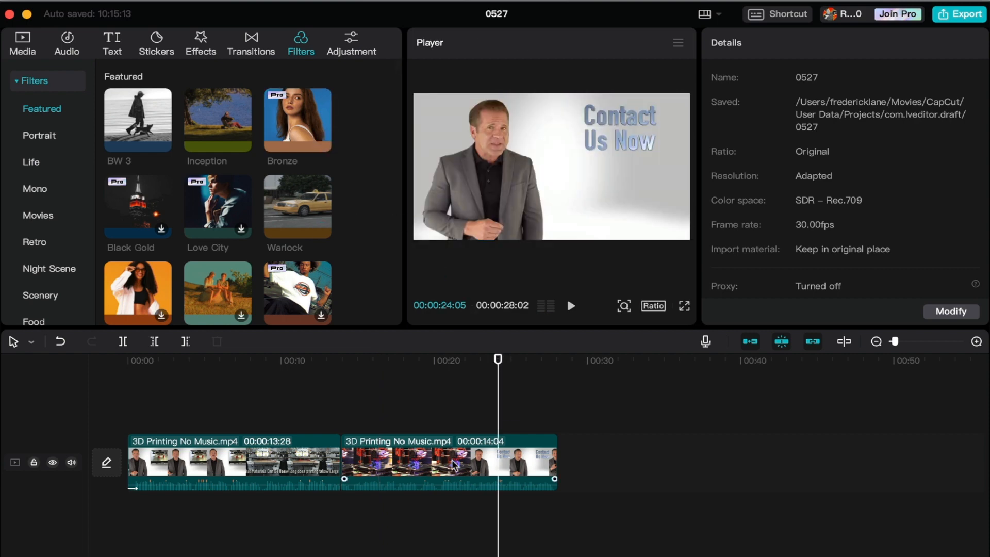
# Preview the Featured filters Bronze, Warlock, Love City and Santa Monica and browse the rest of the Featured category.
pyautogui.click(302, 130)
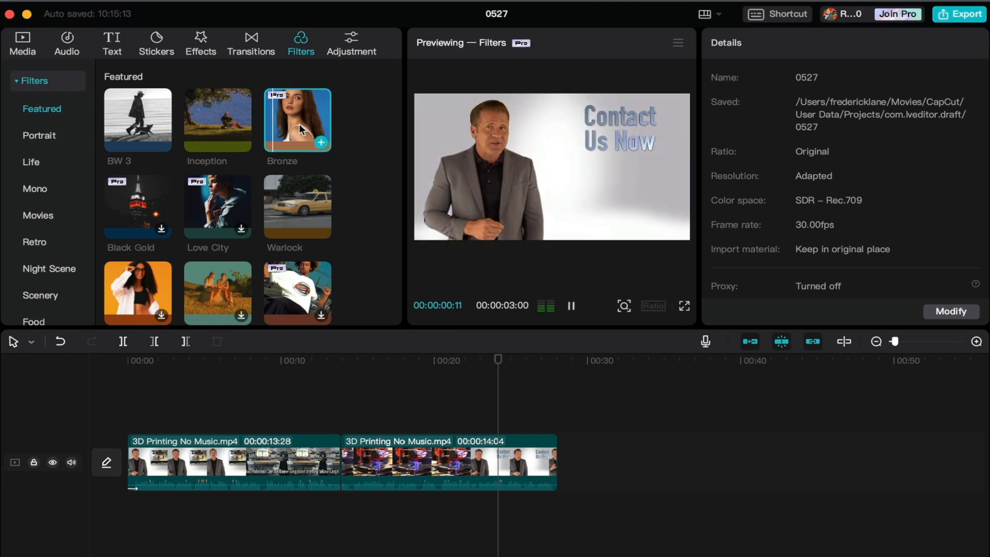
pyautogui.click(296, 197)
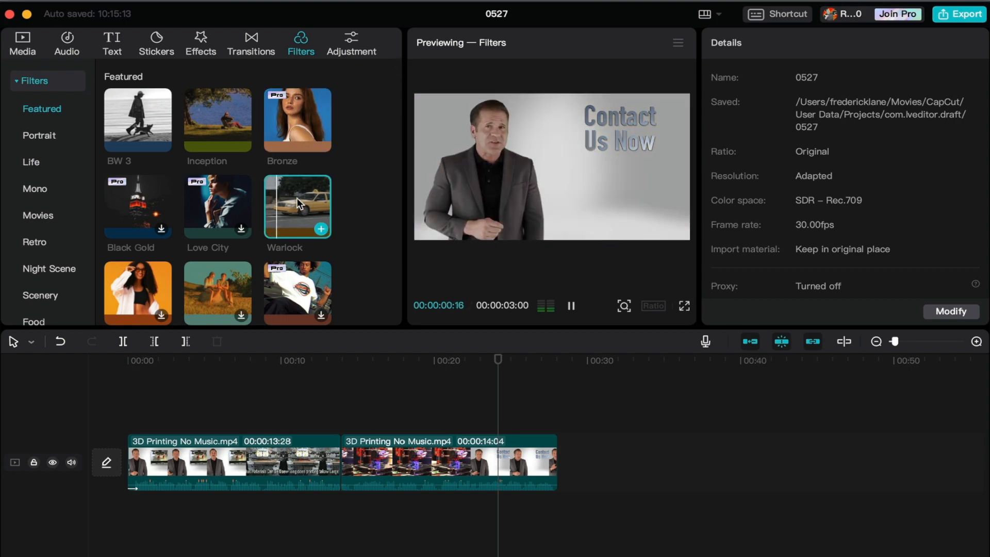
pyautogui.click(236, 199)
pyautogui.scroll(-5, 225, 220)
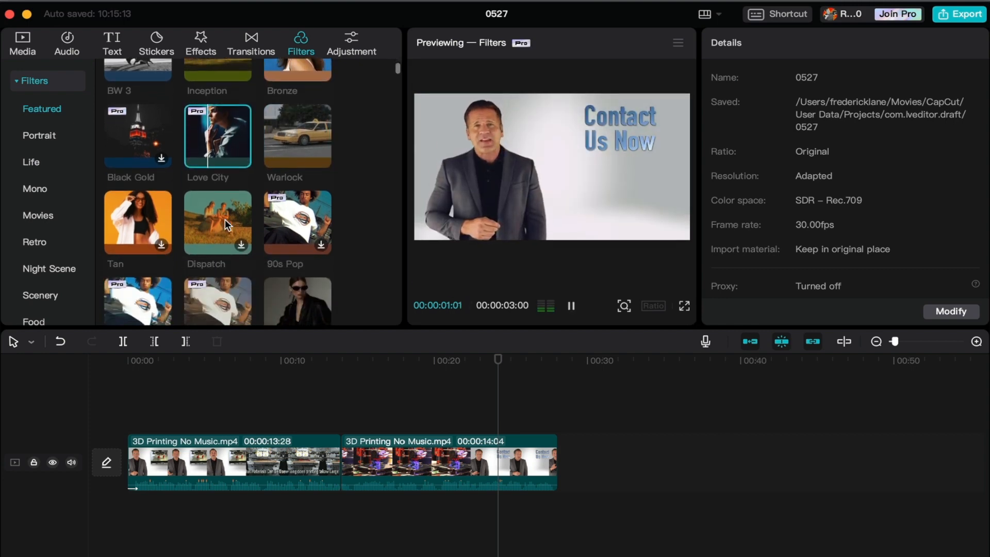
pyautogui.scroll(-3, 225, 218)
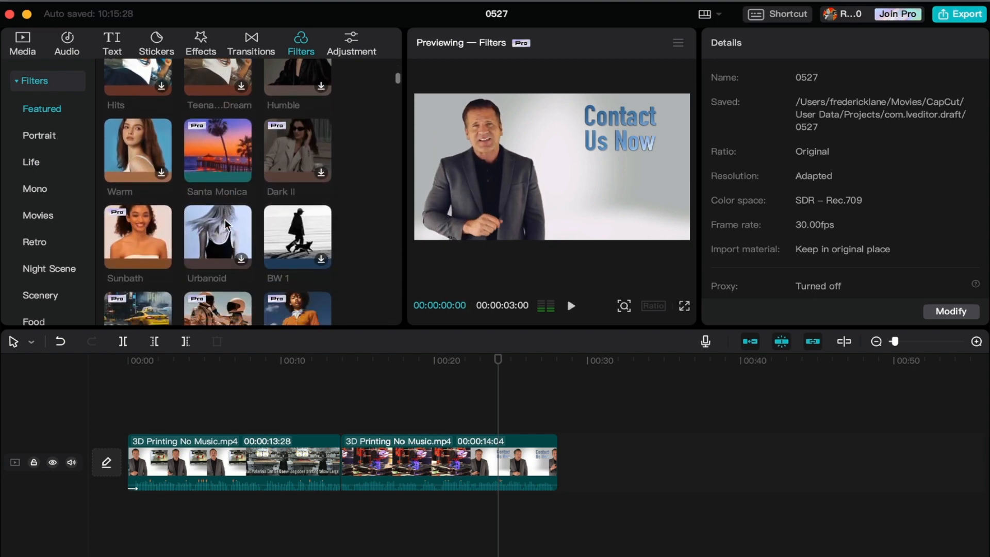
pyautogui.click(219, 154)
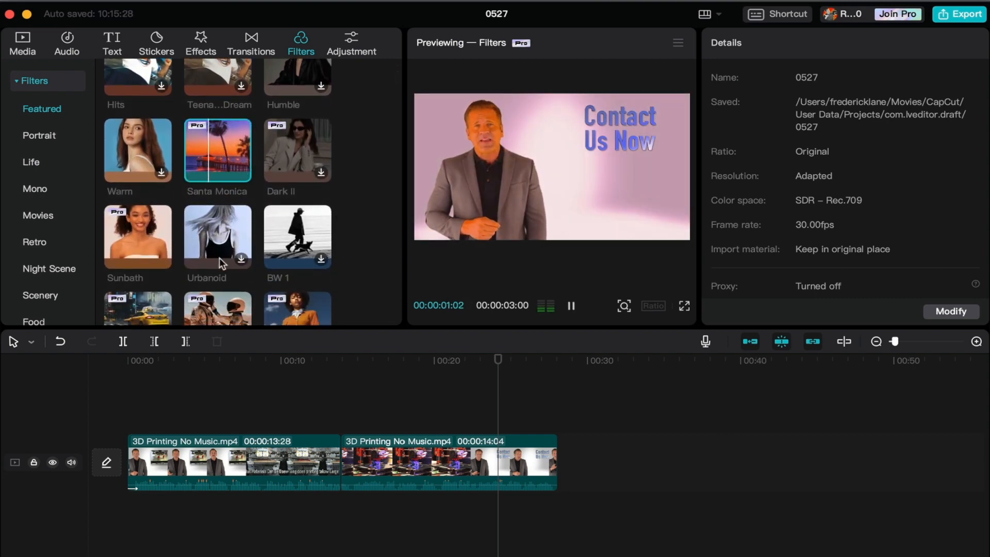
pyautogui.scroll(-6, 220, 259)
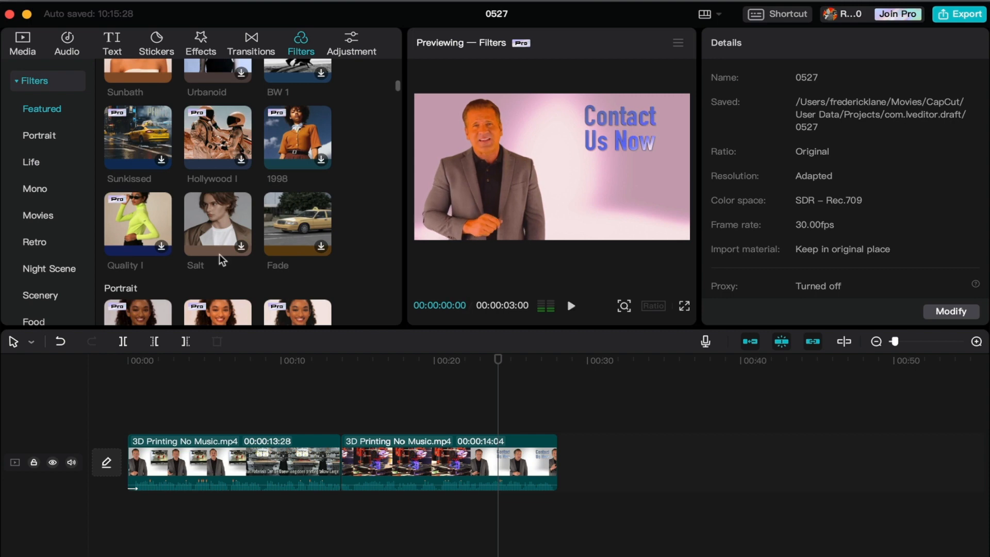
pyautogui.scroll(-1, 218, 254)
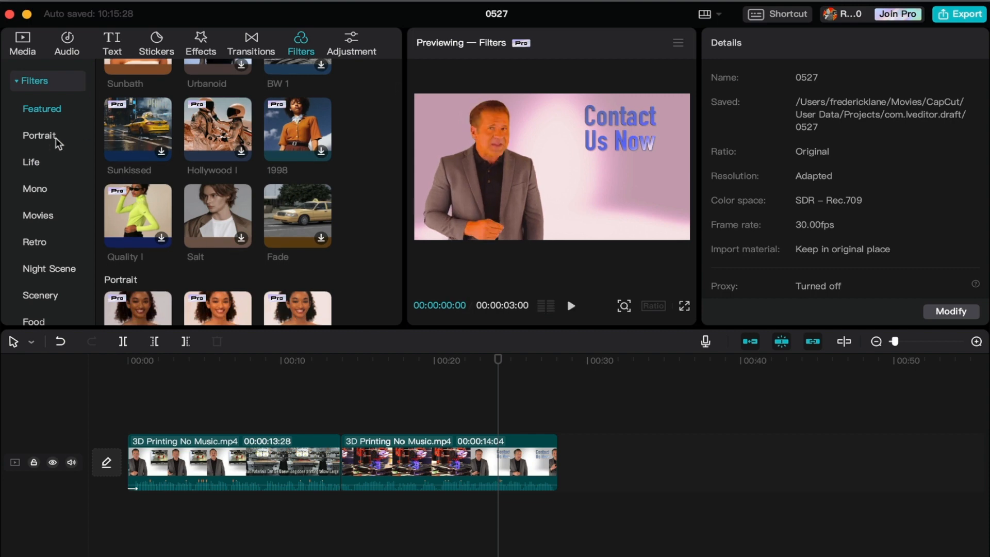
# Preview the Portrait filters Sunbath, Metal and Warm and browse the rest of the Portrait category.
pyautogui.click(39, 135)
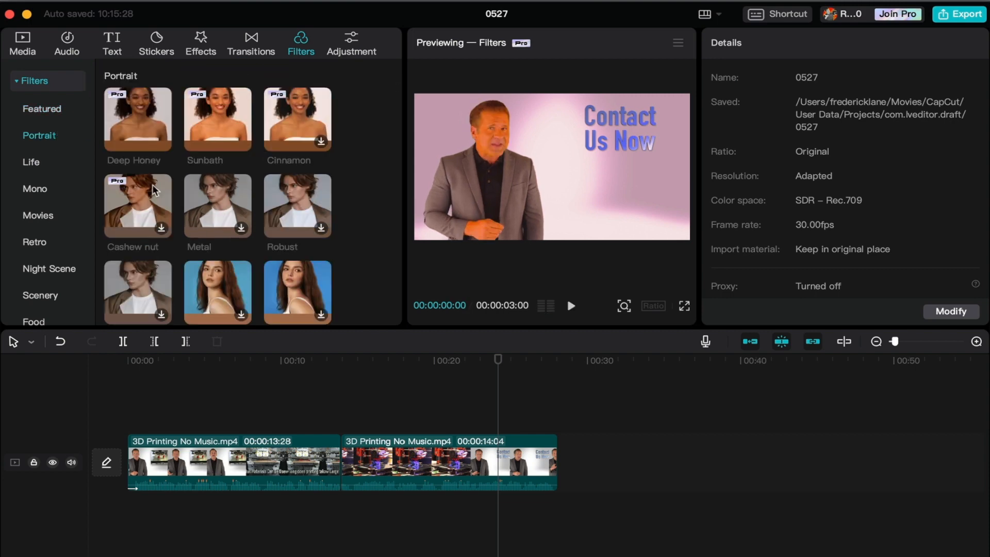
pyautogui.click(224, 116)
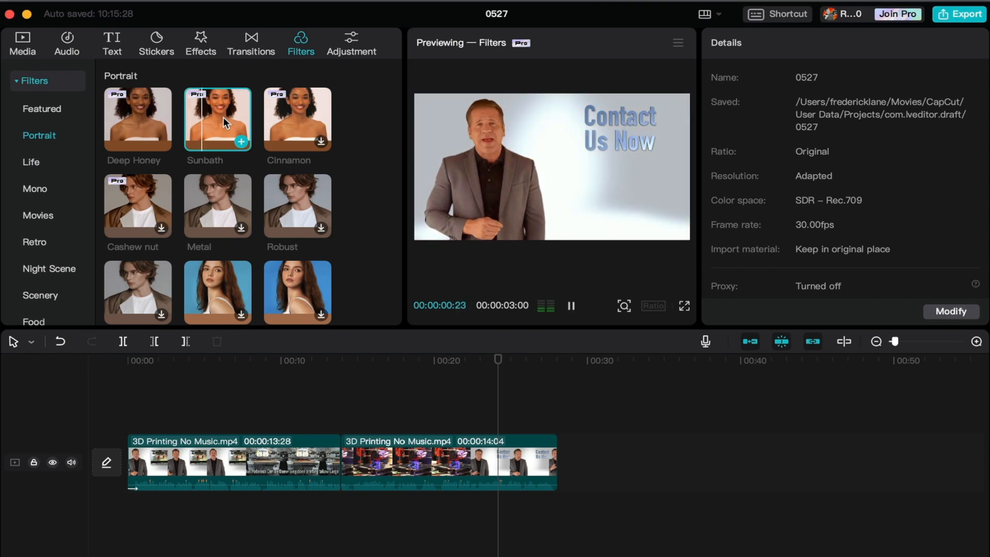
pyautogui.click(224, 213)
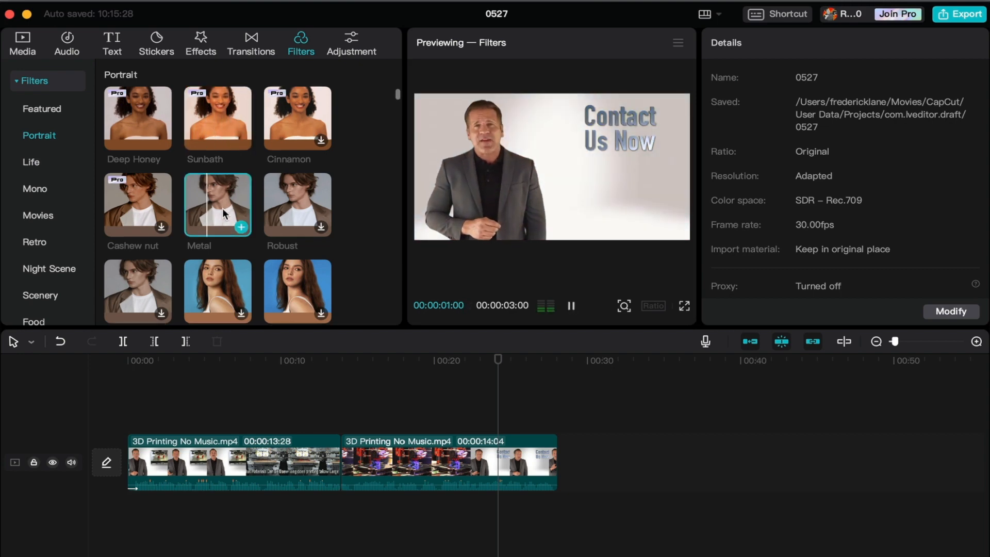
pyautogui.scroll(-3, 223, 213)
pyautogui.click(221, 201)
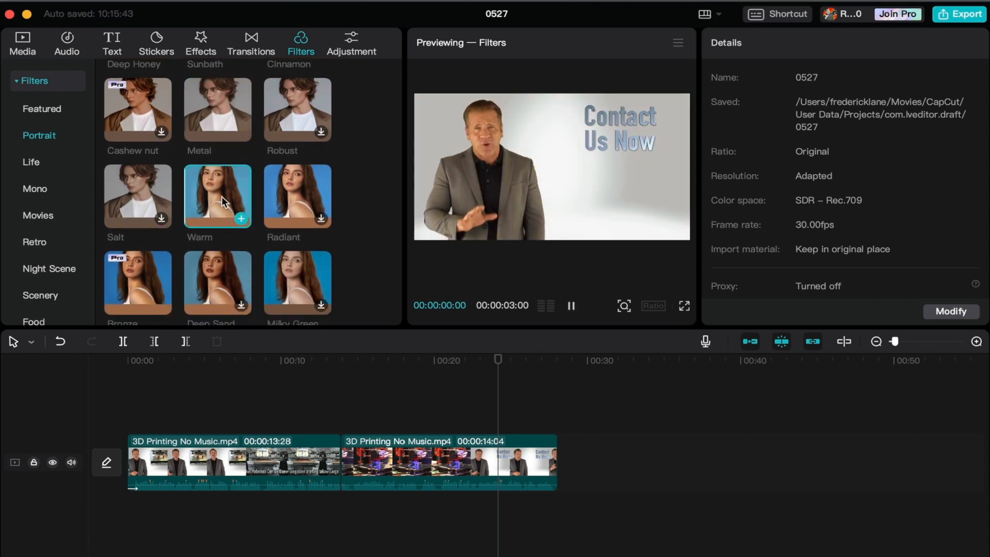
pyautogui.scroll(-3, 222, 196)
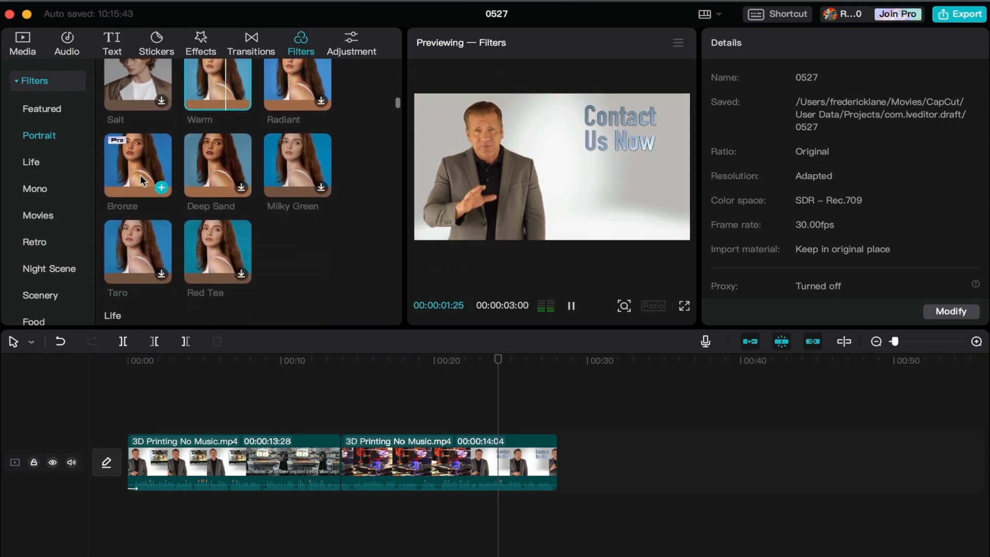
# Look over the Life filters and preview the Mono filter BW 2.
pyautogui.click(55, 162)
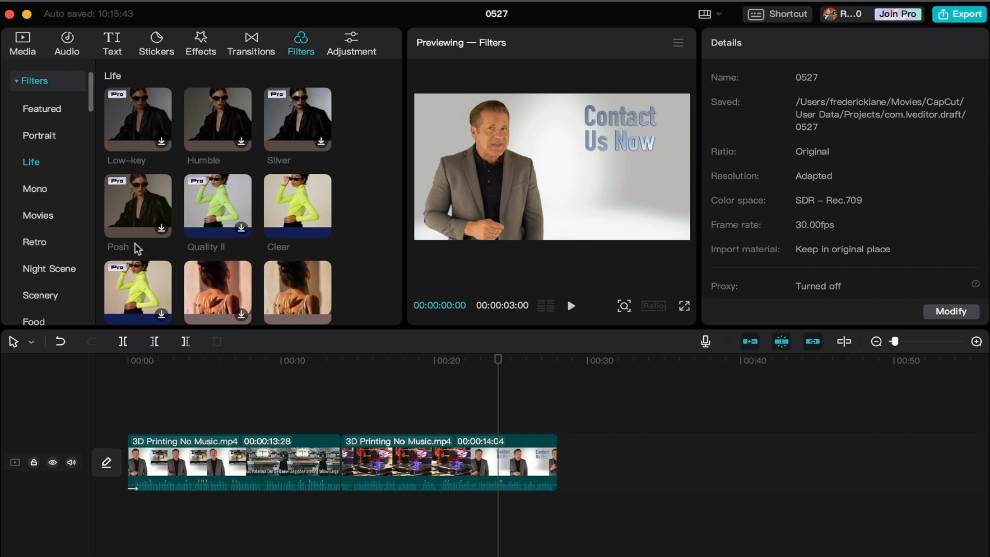
pyautogui.scroll(-5, 217, 218)
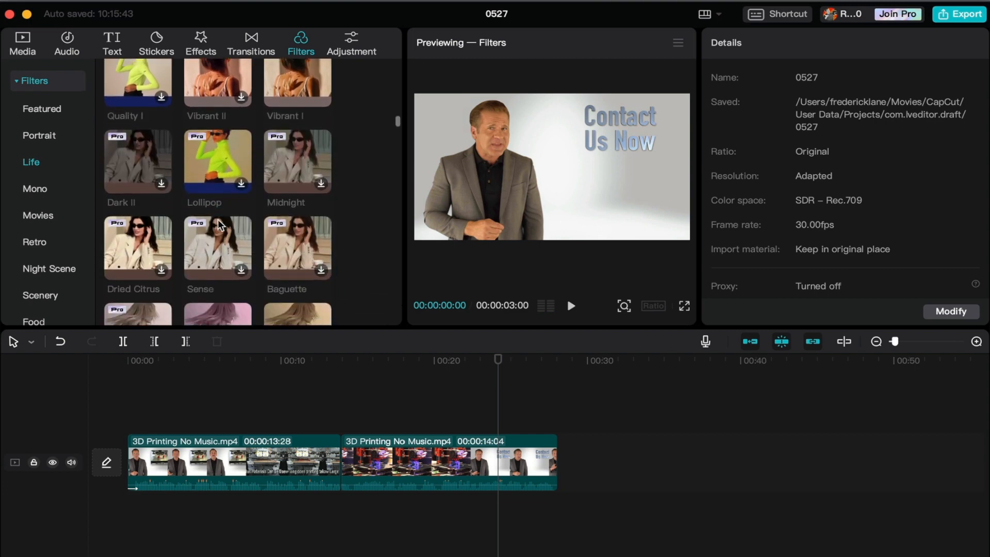
pyautogui.click(50, 188)
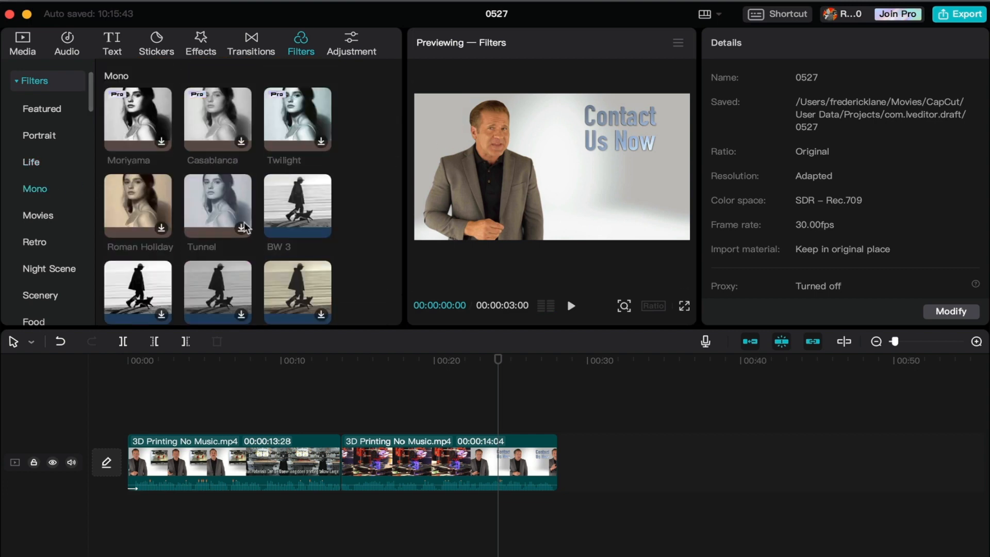
pyautogui.scroll(-5, 243, 221)
pyautogui.scroll(2, 243, 221)
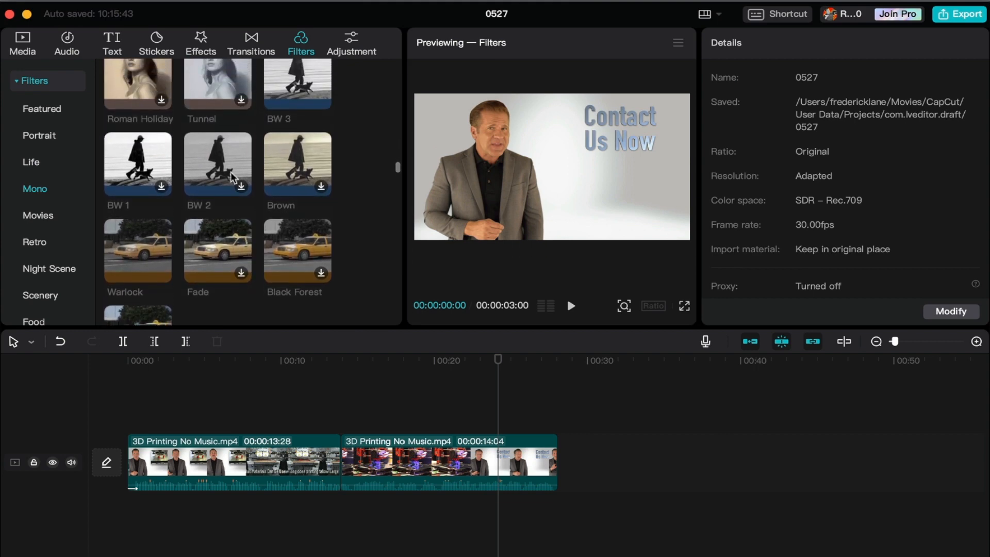
pyautogui.click(225, 156)
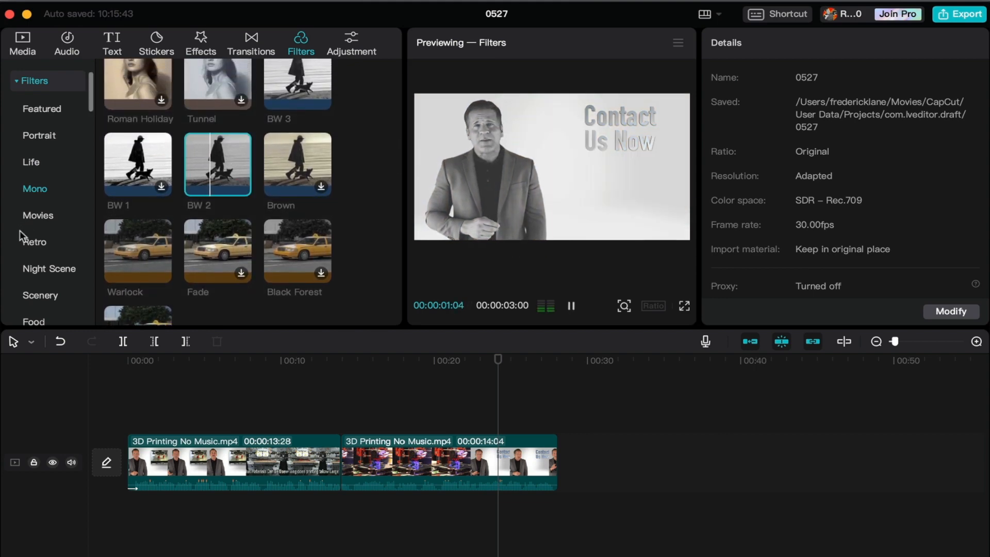
# Preview the Movies filters Moonr...ngdom, Budapest, Love City and Inception while browsing the Movies category.
pyautogui.click(41, 215)
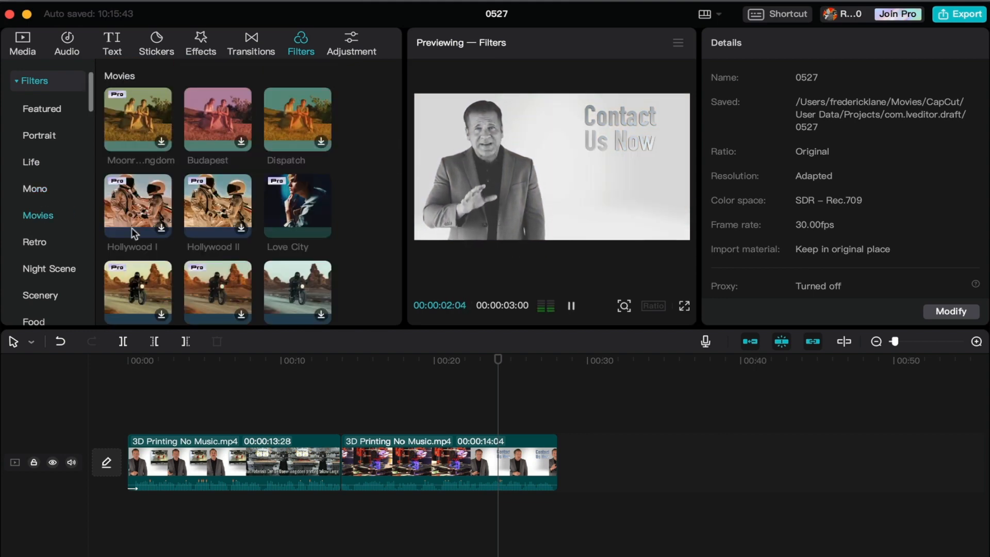
pyautogui.click(130, 120)
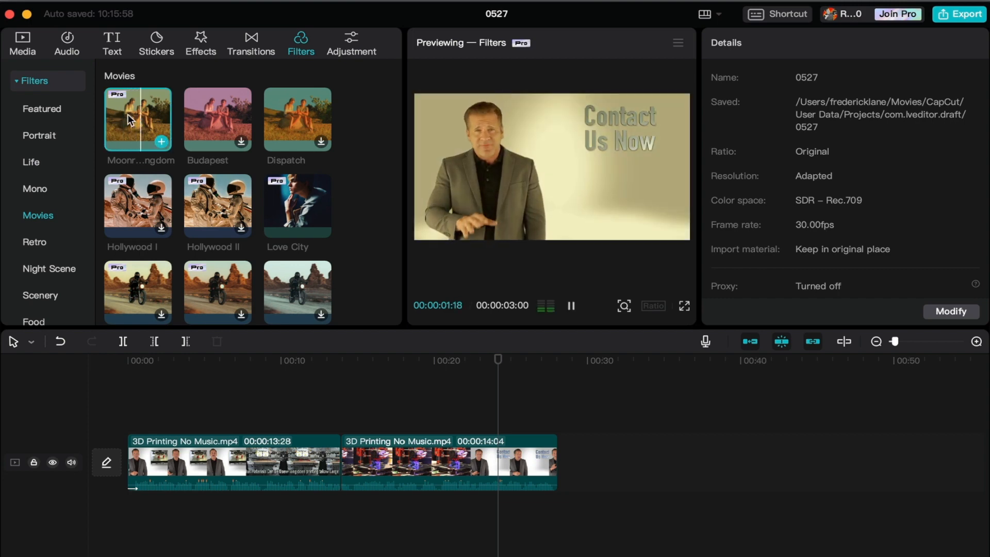
pyautogui.click(217, 118)
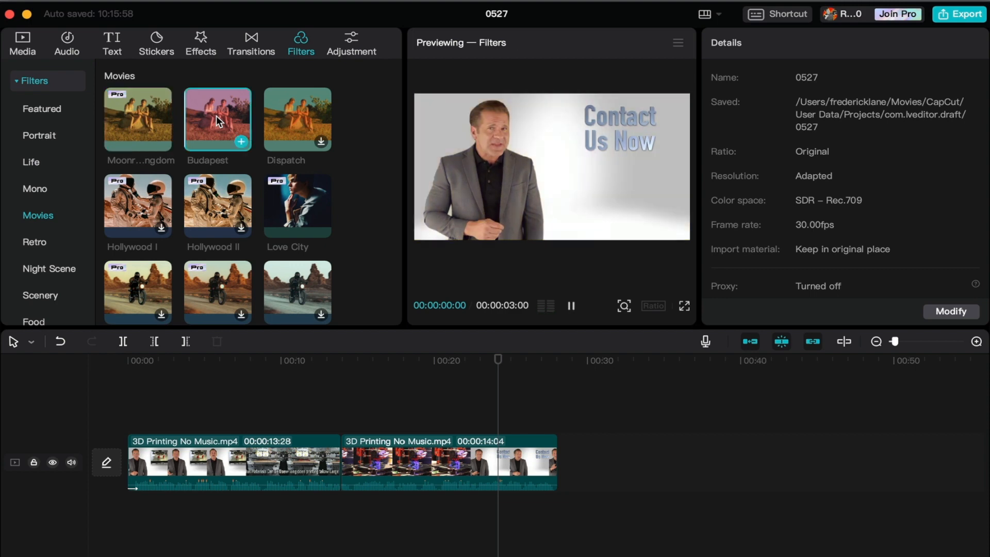
pyautogui.click(298, 207)
pyautogui.scroll(-2, 298, 206)
pyautogui.scroll(-2, 276, 201)
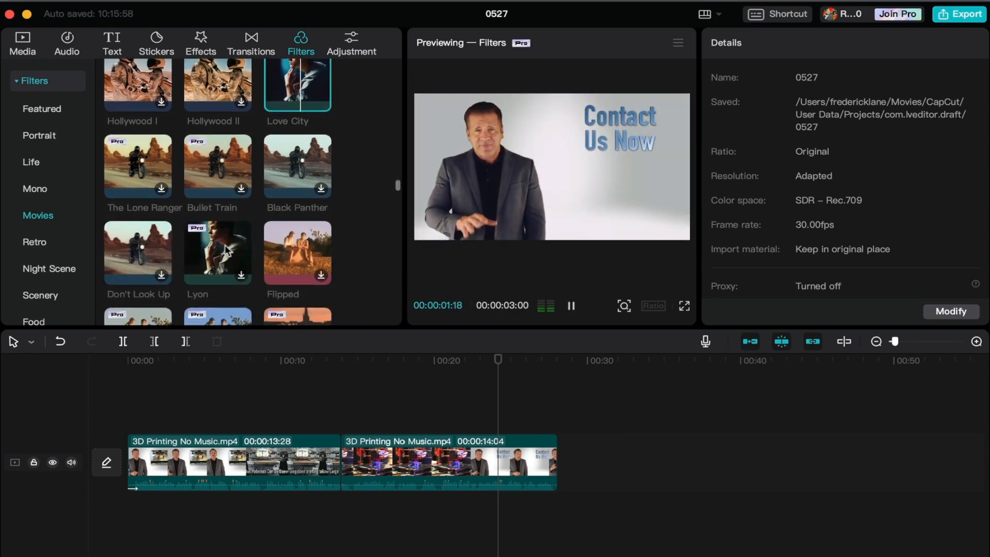
pyautogui.scroll(-3, 221, 258)
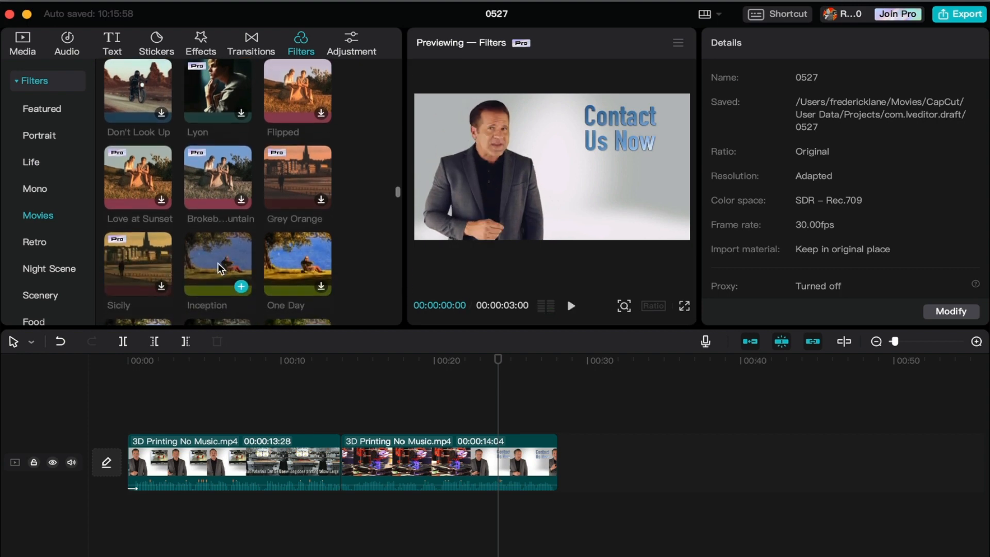
pyautogui.click(213, 257)
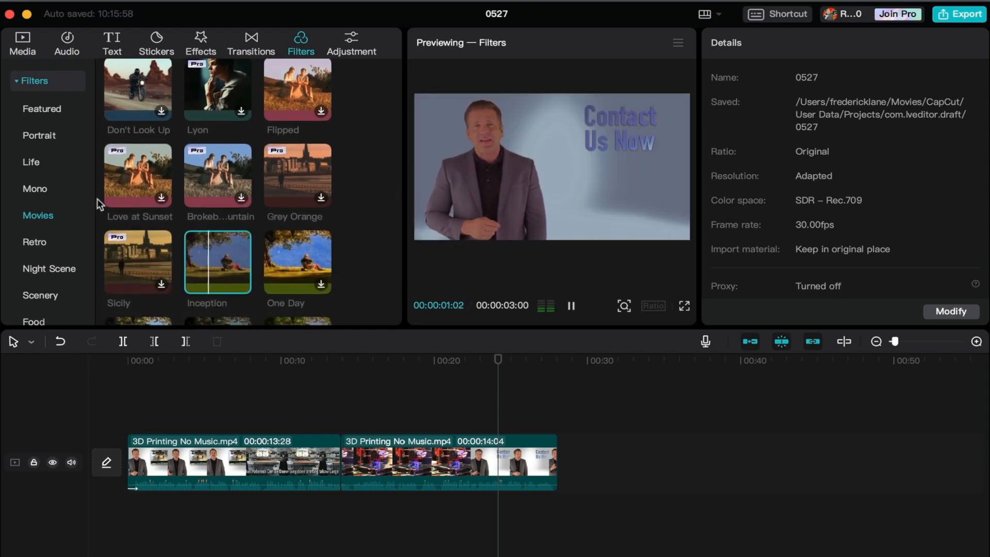
# Preview the Retro filters 1988, 1978, Crush and Retro IV.
pyautogui.click(49, 240)
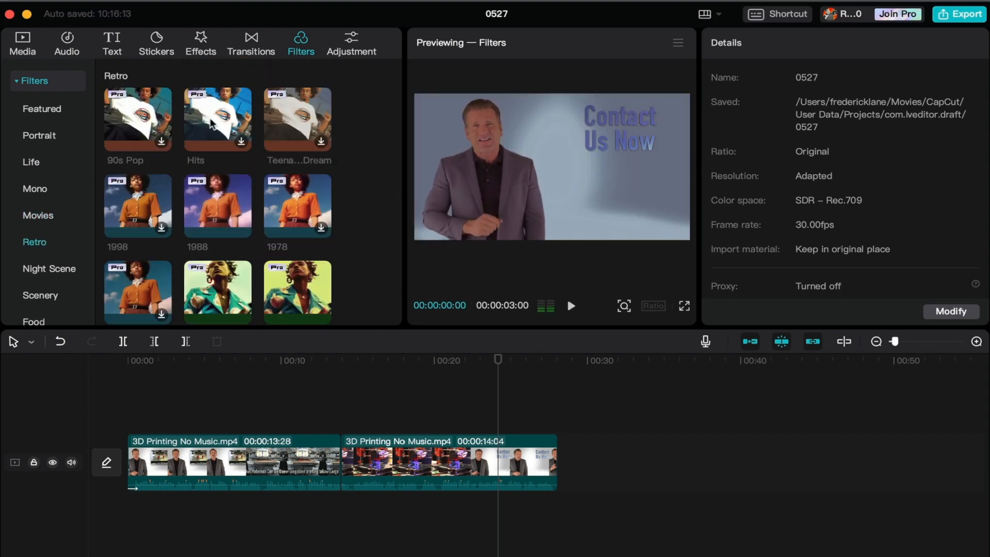
pyautogui.click(210, 201)
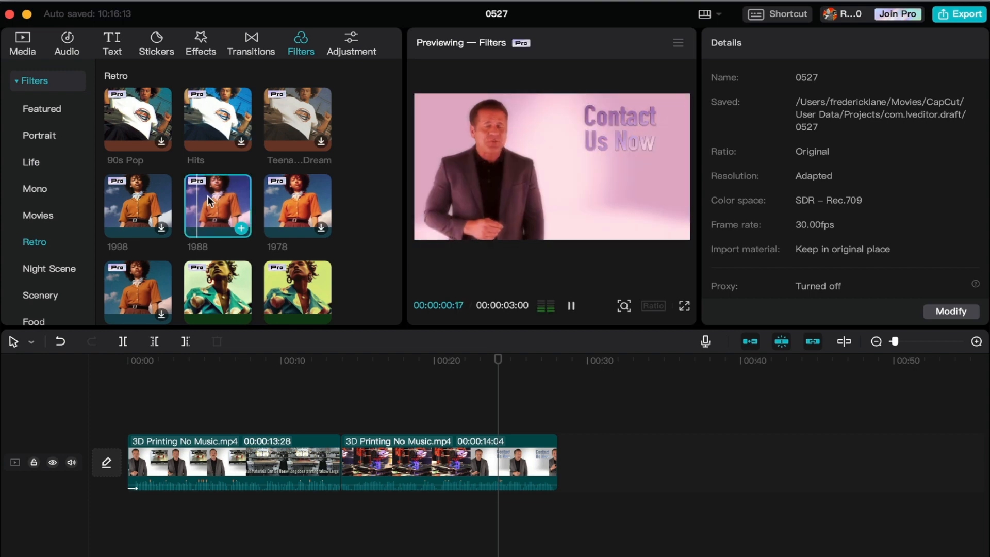
pyautogui.click(302, 202)
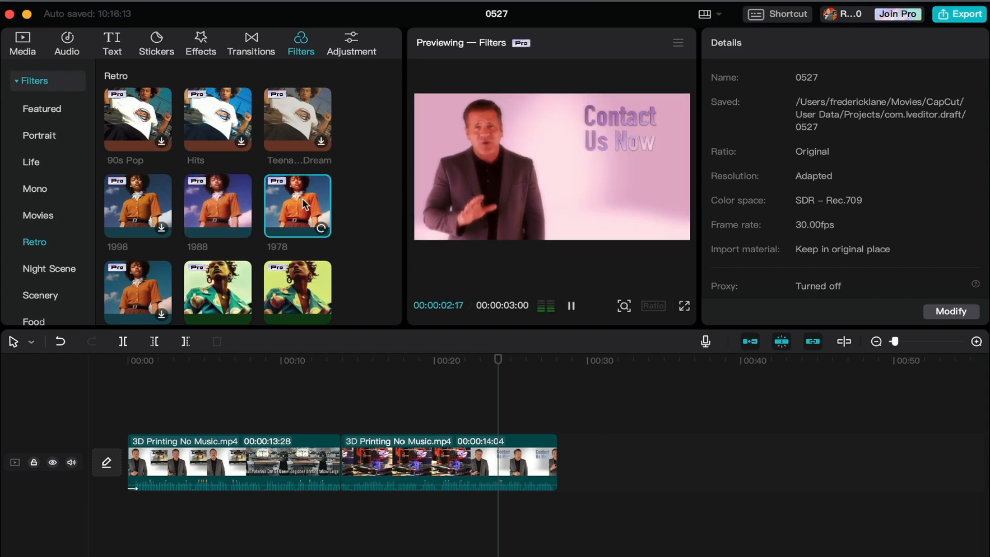
pyautogui.scroll(-3, 221, 219)
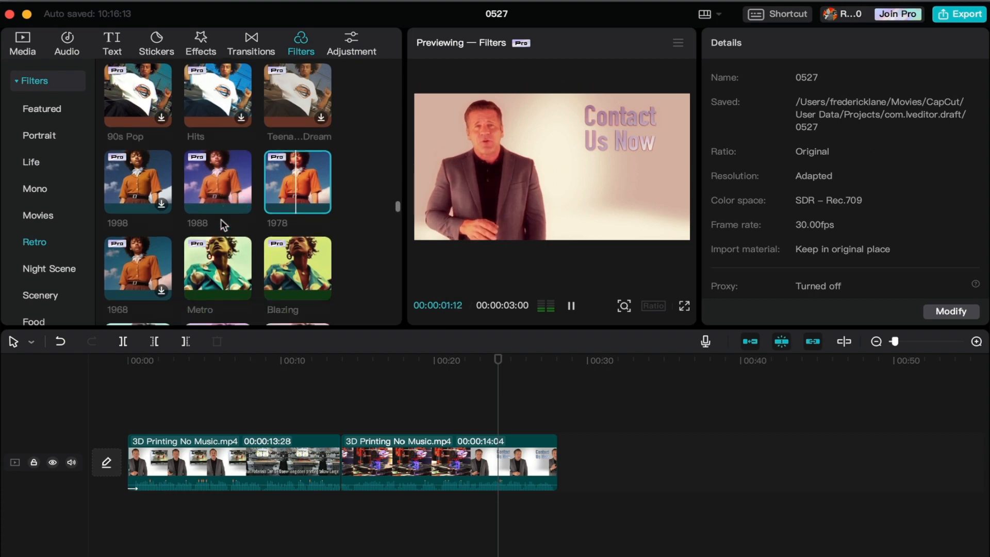
pyautogui.scroll(-1, 212, 250)
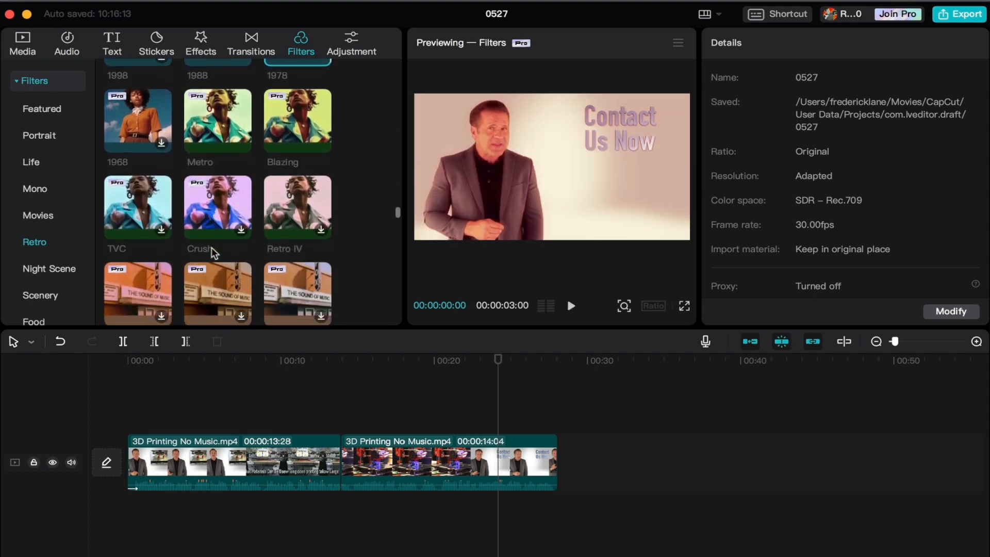
pyautogui.click(217, 200)
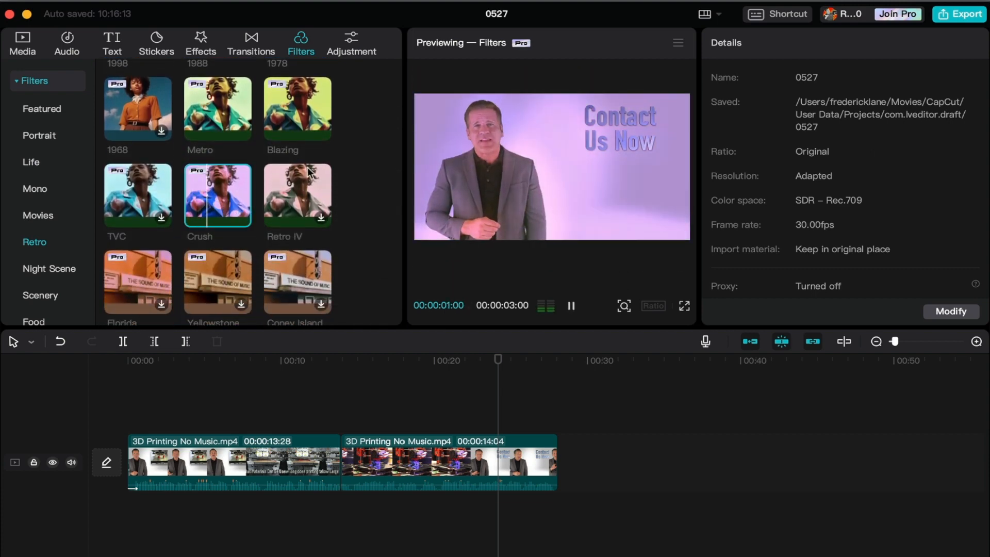
pyautogui.click(313, 193)
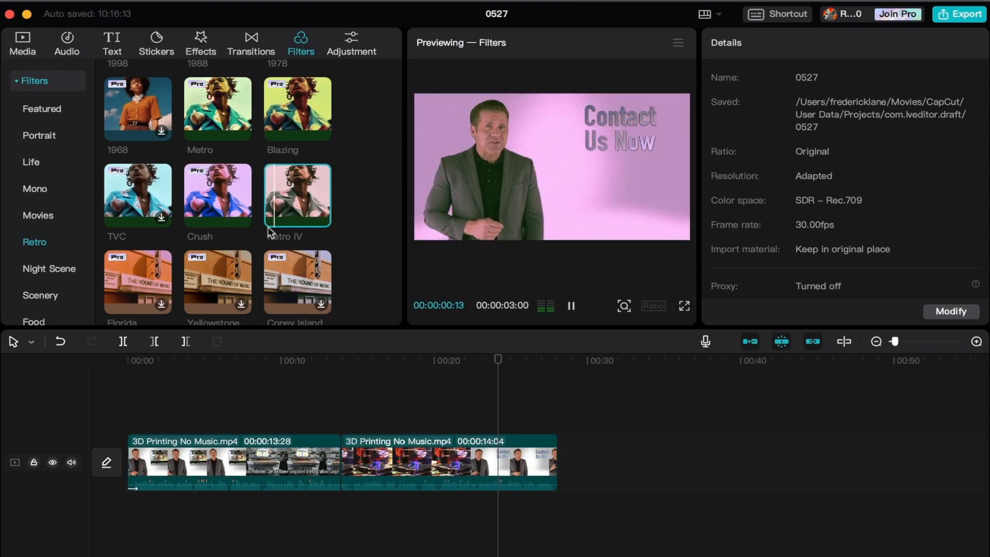
# Preview the Retro filters Hippie and Nostalgia and open the Night Scene filter category.
pyautogui.scroll(-3, 268, 227)
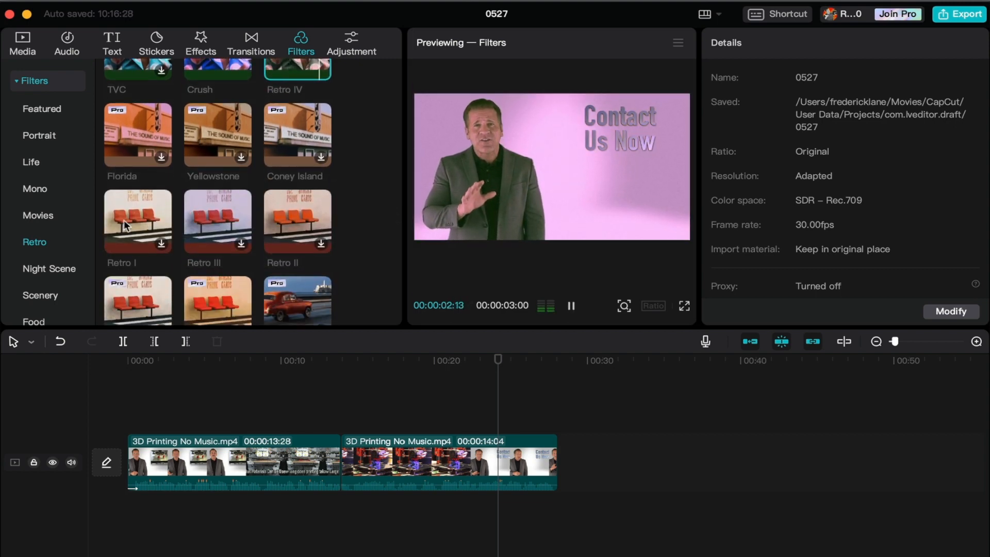
pyautogui.scroll(-3, 124, 222)
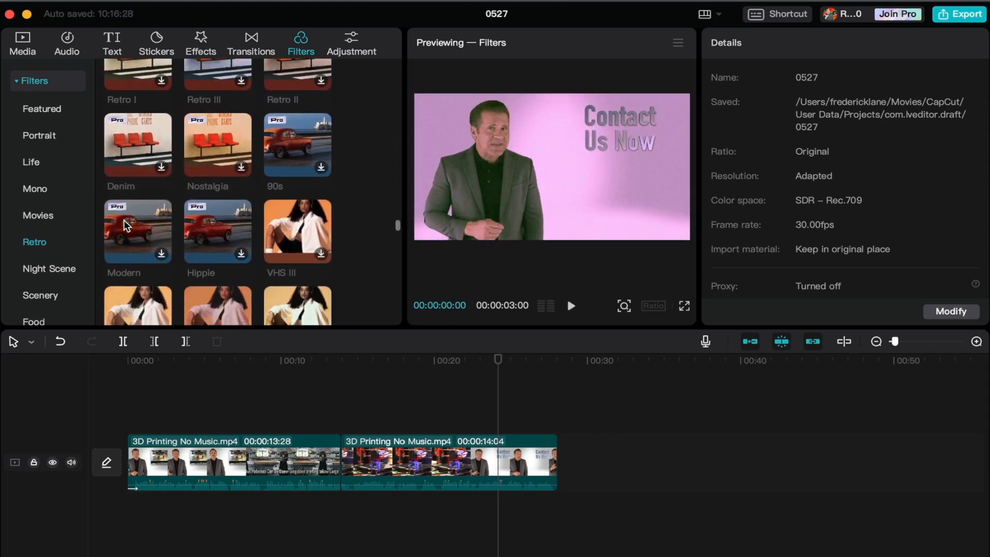
pyautogui.click(190, 222)
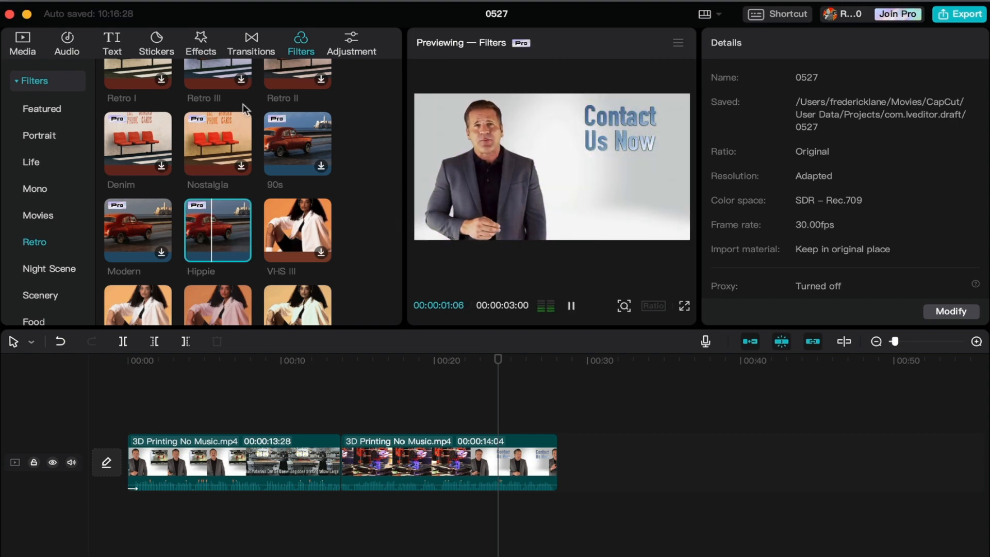
pyautogui.click(228, 120)
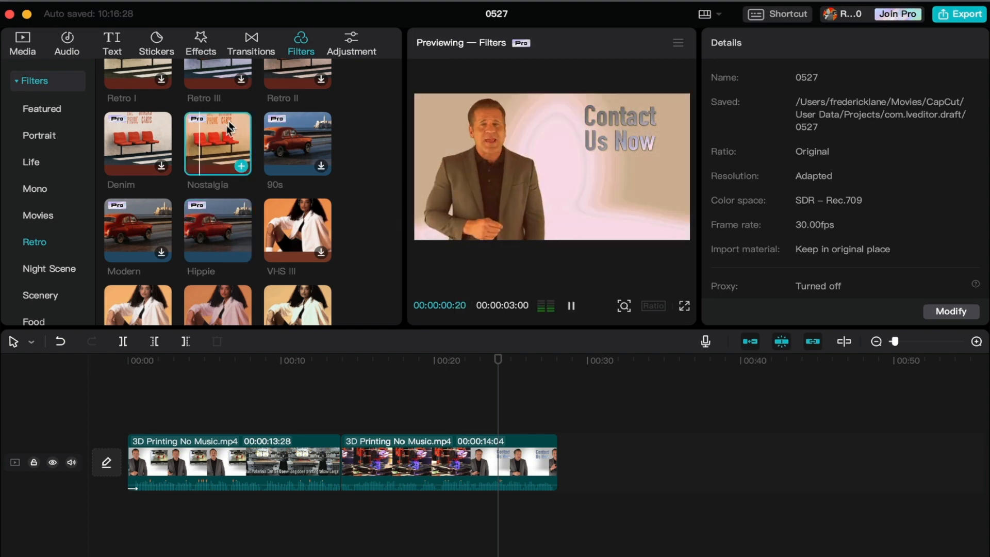
pyautogui.click(59, 269)
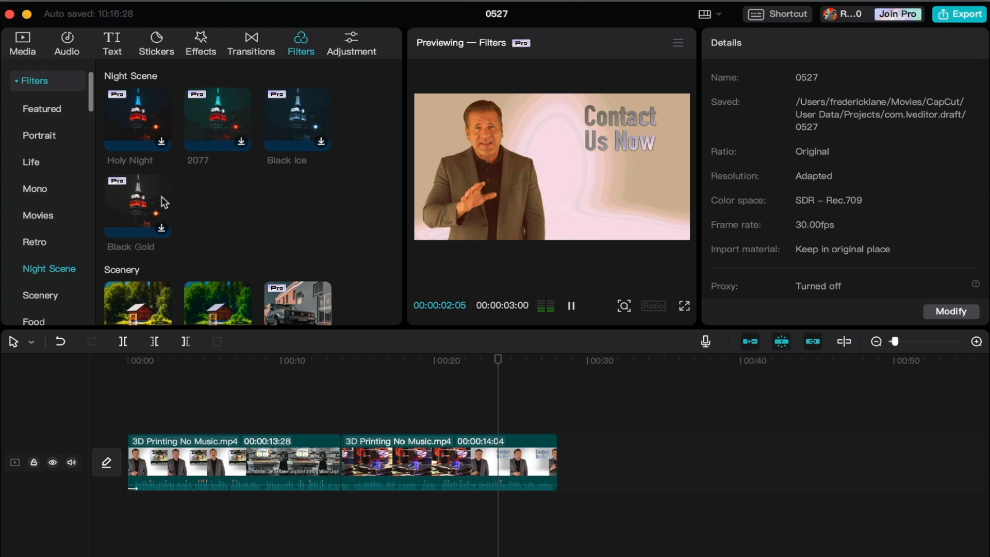
# Preview the Night Scene filters 2077, Black Ice and Holy Night.
pyautogui.click(210, 133)
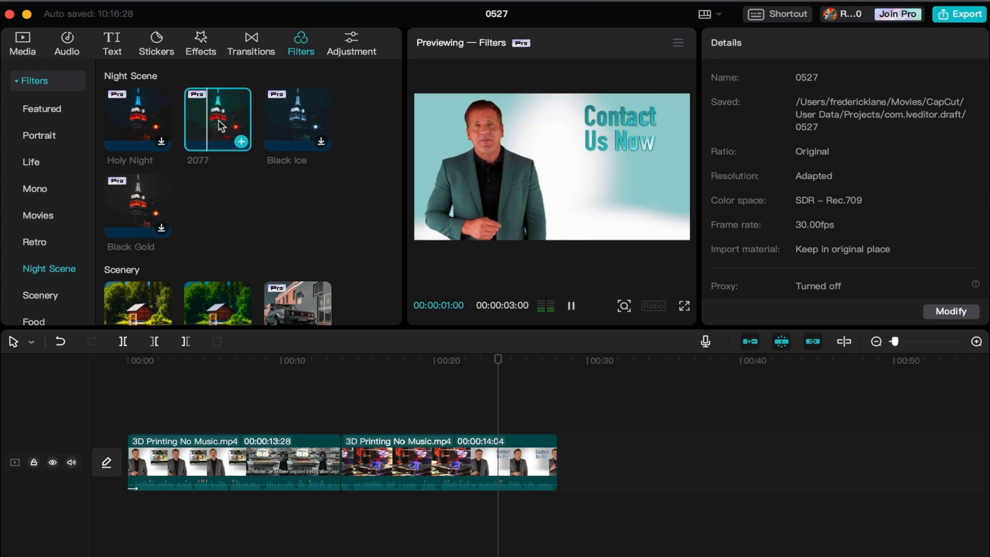
pyautogui.click(296, 121)
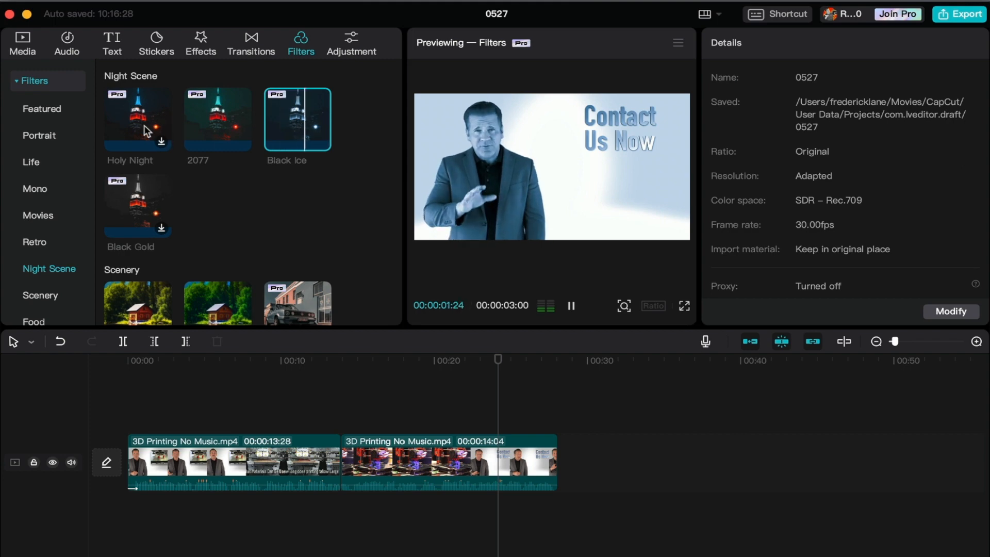
pyautogui.click(169, 139)
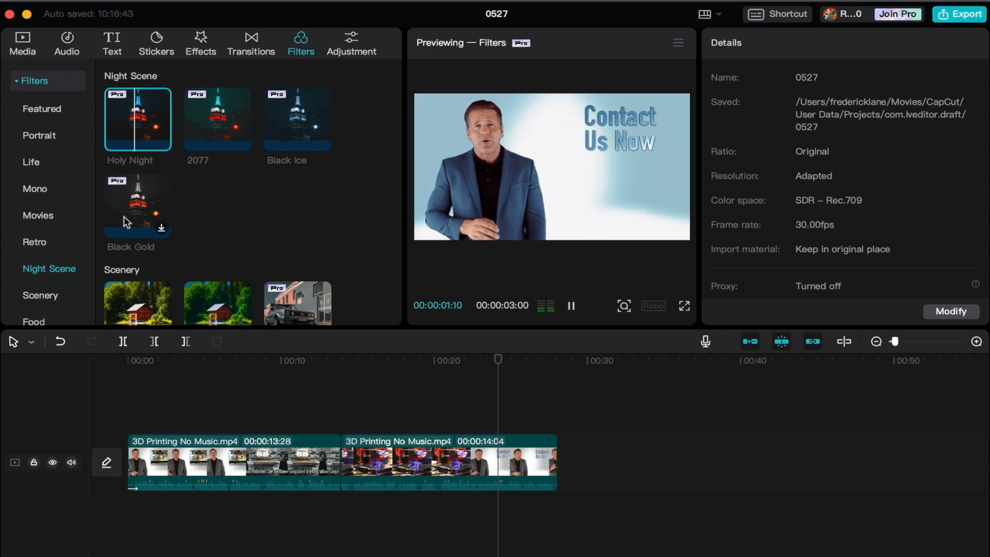
# Open the Scenery filter category and preview the filters Journey, Brownstone, Nightfall and Ice City.
pyautogui.scroll(-1, 118, 232)
pyautogui.click(66, 289)
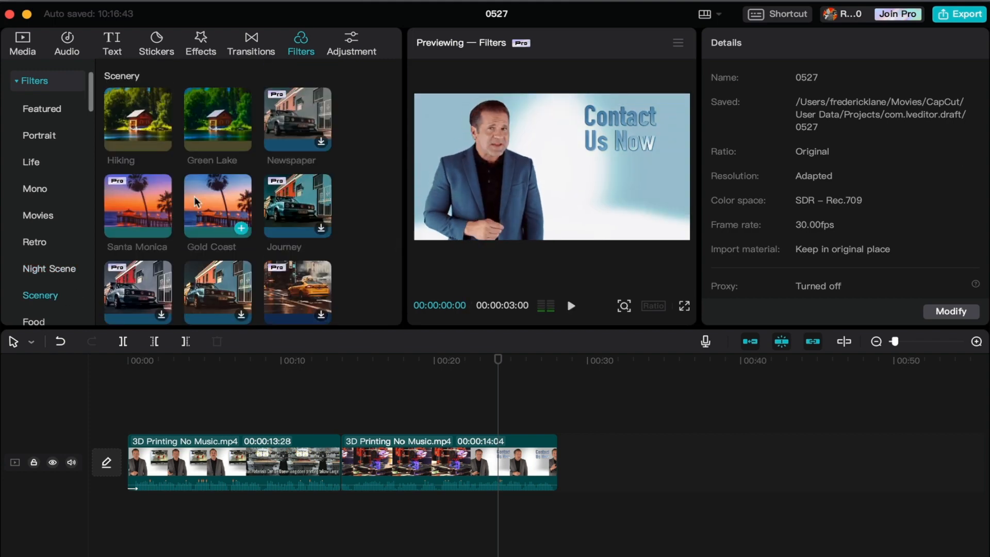
pyautogui.scroll(-3, 204, 257)
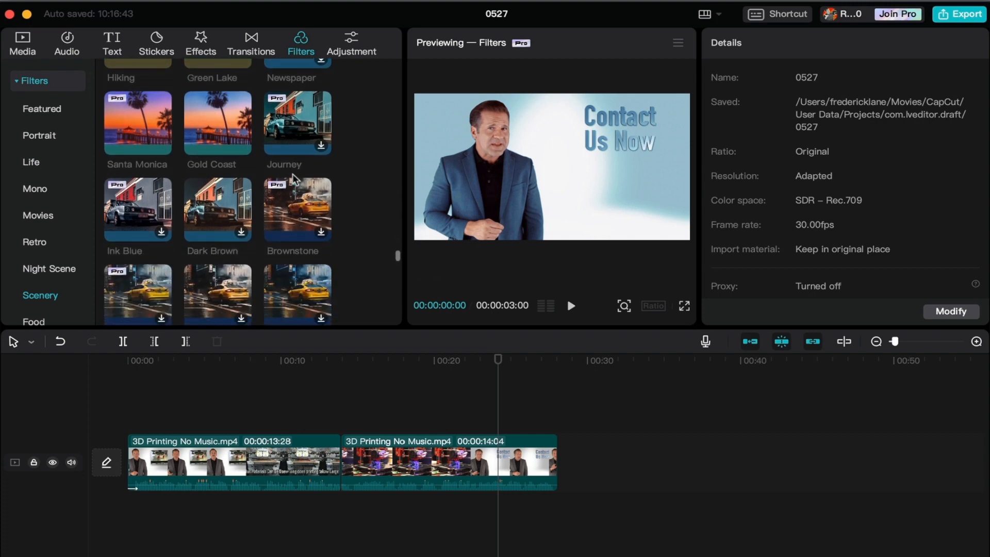
pyautogui.click(299, 133)
pyautogui.click(303, 223)
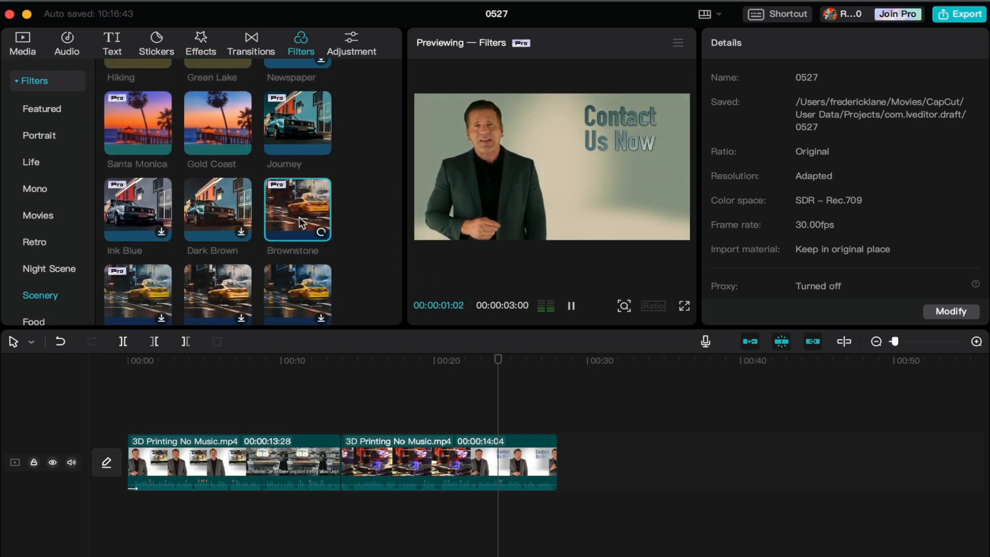
pyautogui.click(211, 288)
pyautogui.scroll(-5, 211, 283)
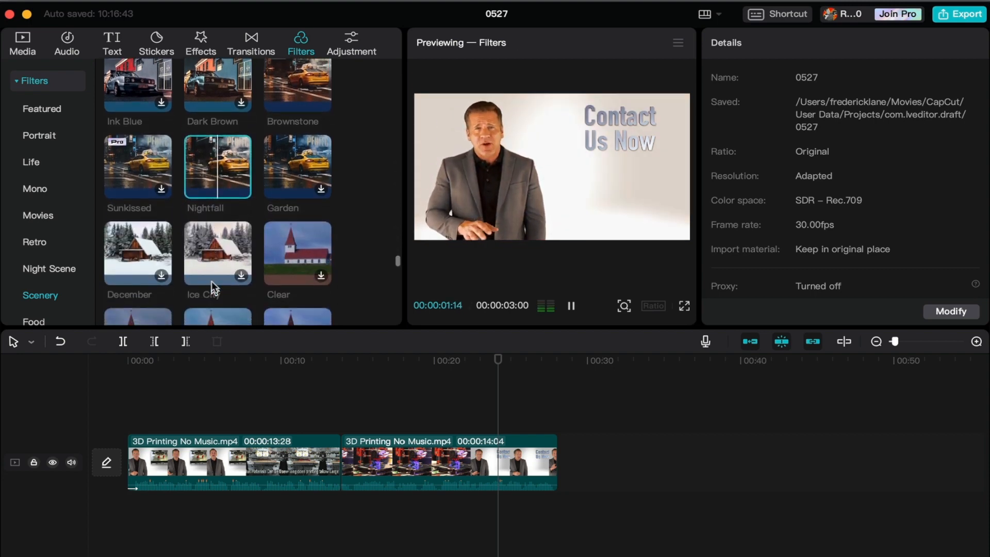
pyautogui.click(215, 253)
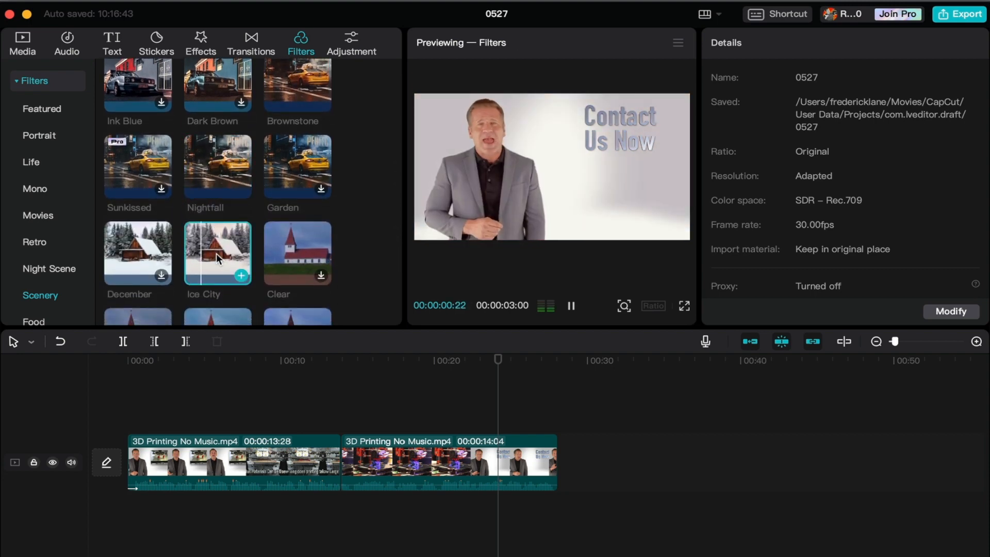
# Open the Food filter category and preview the filters Gourmet I and Appetite.
pyautogui.scroll(-2, 48, 289)
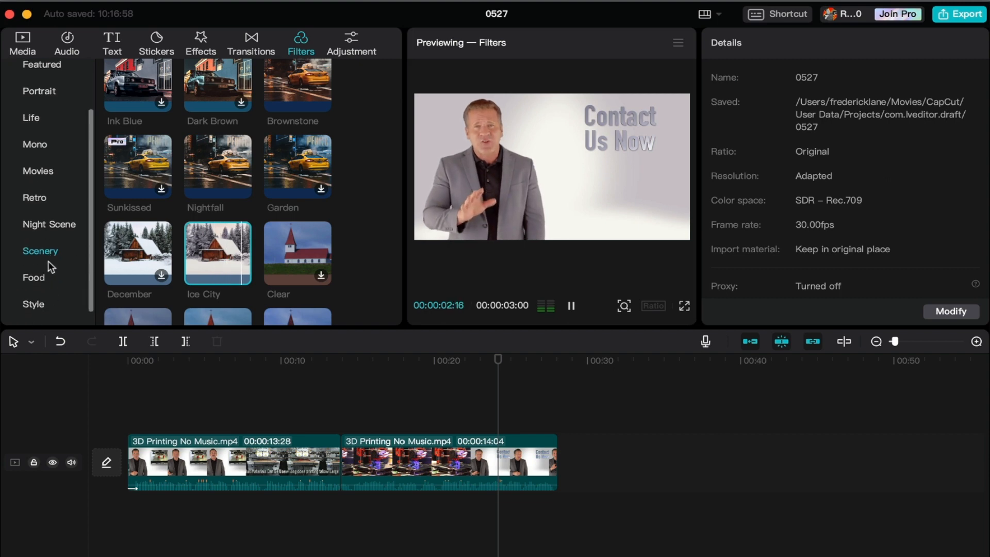
pyautogui.click(40, 272)
pyautogui.moveTo(148, 127)
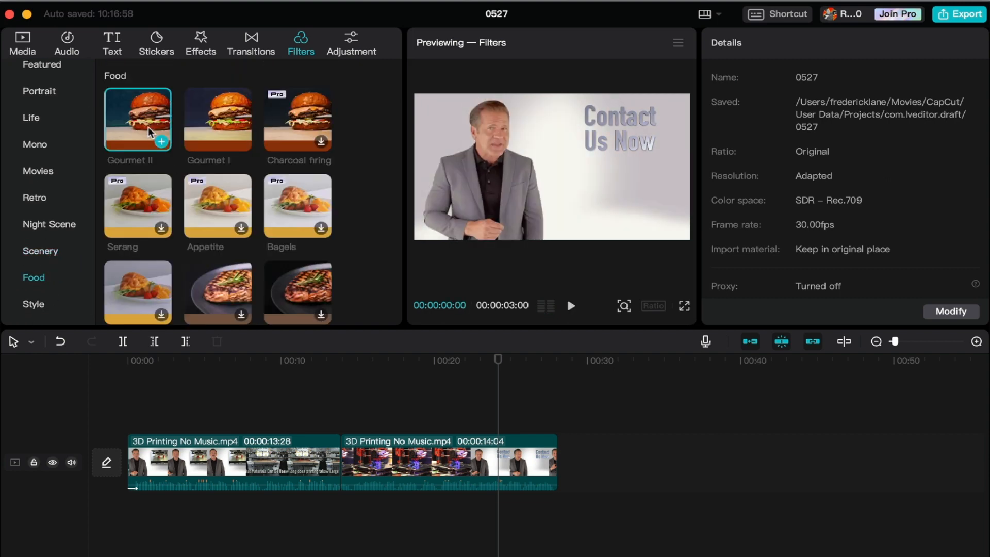
pyautogui.click(232, 117)
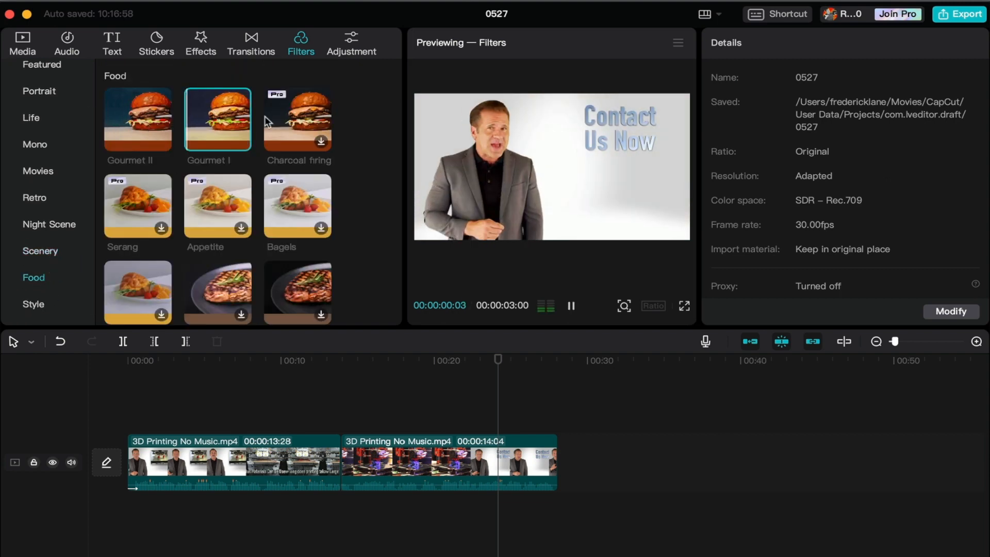
pyautogui.moveTo(220, 198)
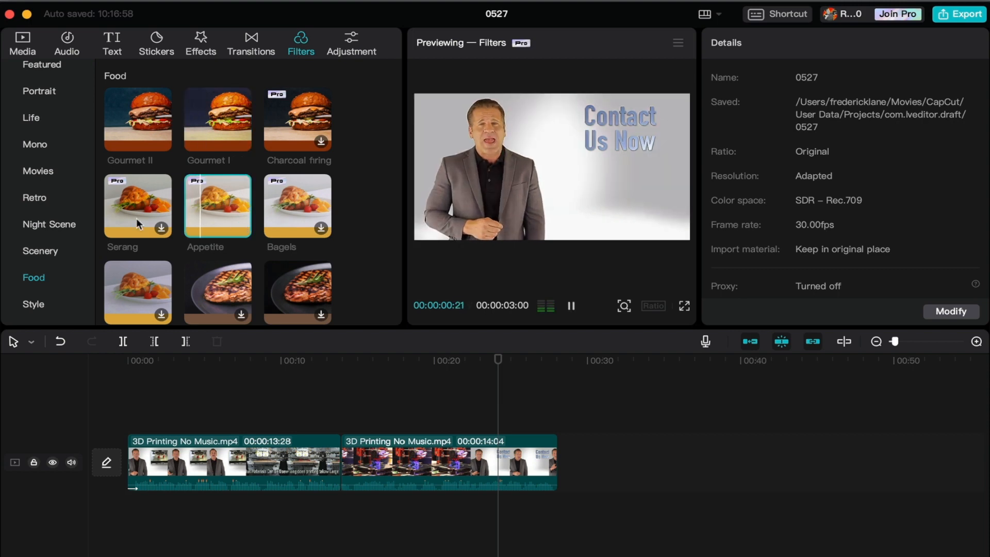
# Preview the Style filters Satin Purple, Red, Streamer Metal and Dope while browsing the Style category.
pyautogui.scroll(-5, 165, 212)
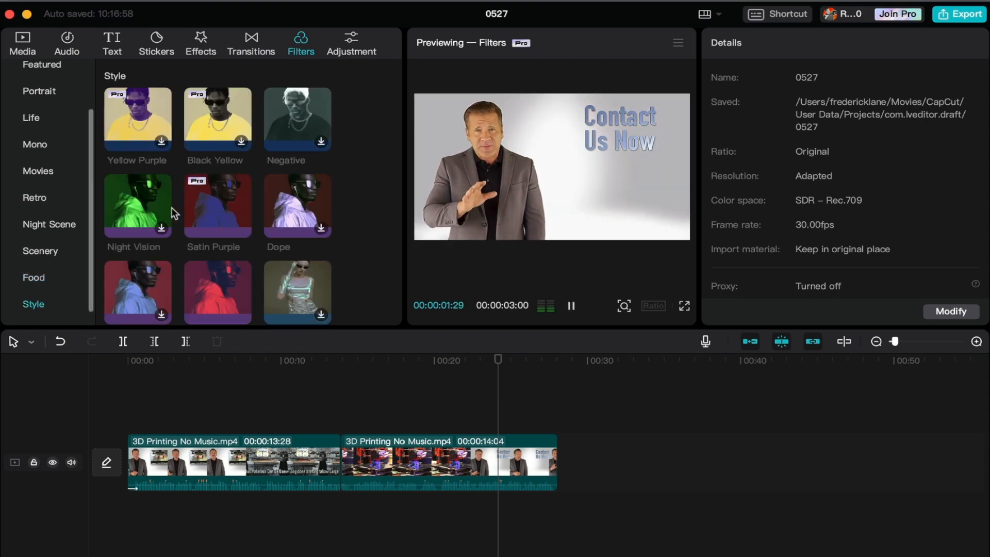
pyautogui.click(218, 190)
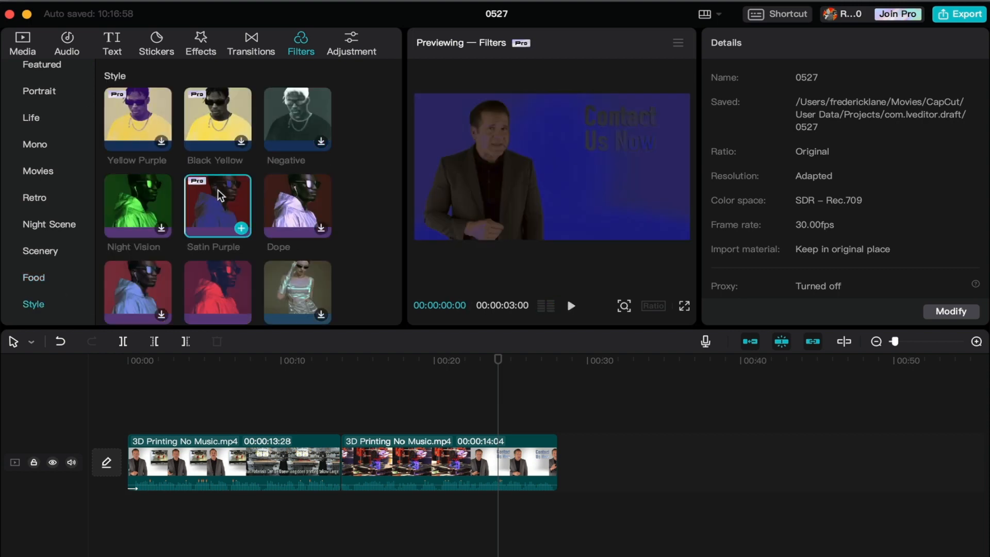
pyautogui.click(219, 277)
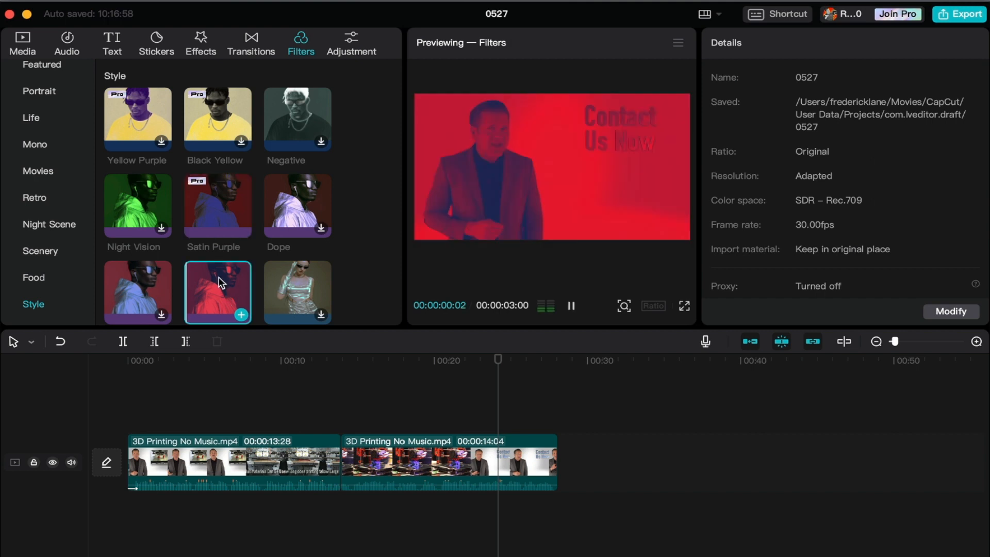
pyautogui.click(296, 281)
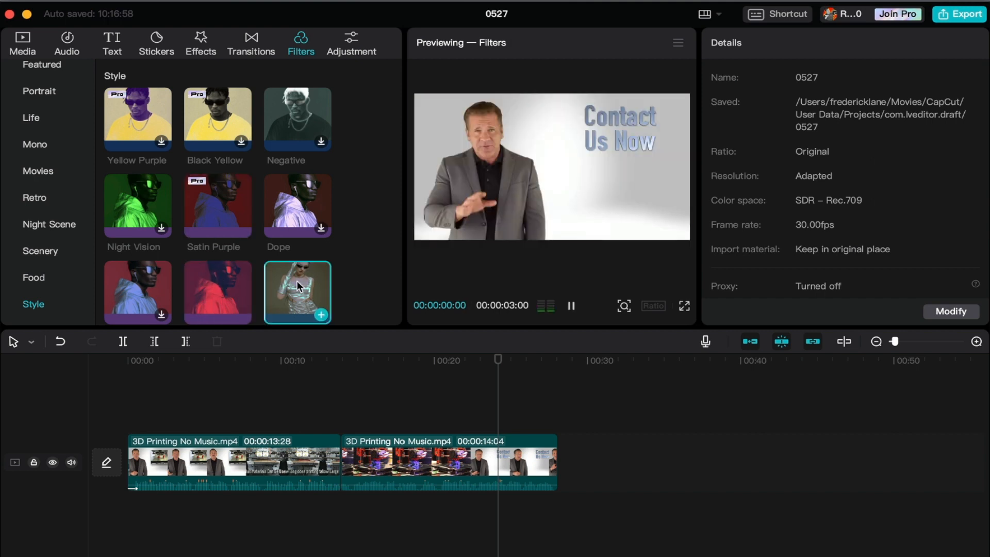
pyautogui.click(290, 202)
pyautogui.scroll(-3, 263, 218)
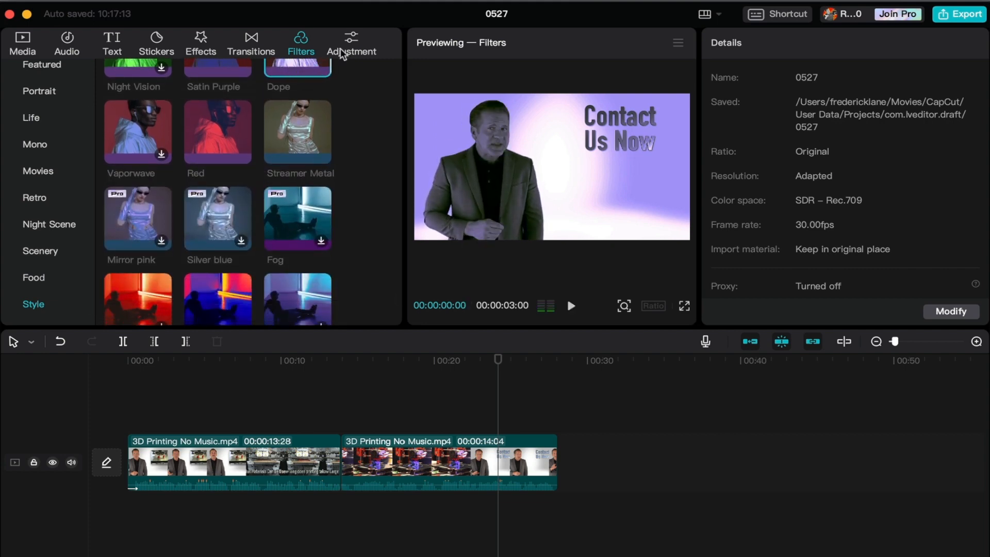
# View the custom adjustment option and the LUT import area among the adjustment tools.
pyautogui.click(354, 41)
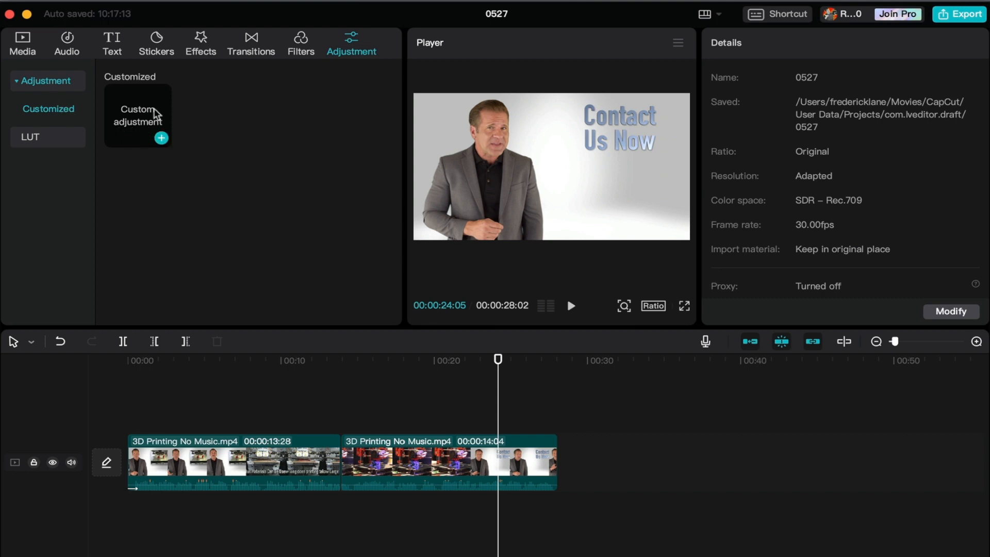
pyautogui.click(38, 136)
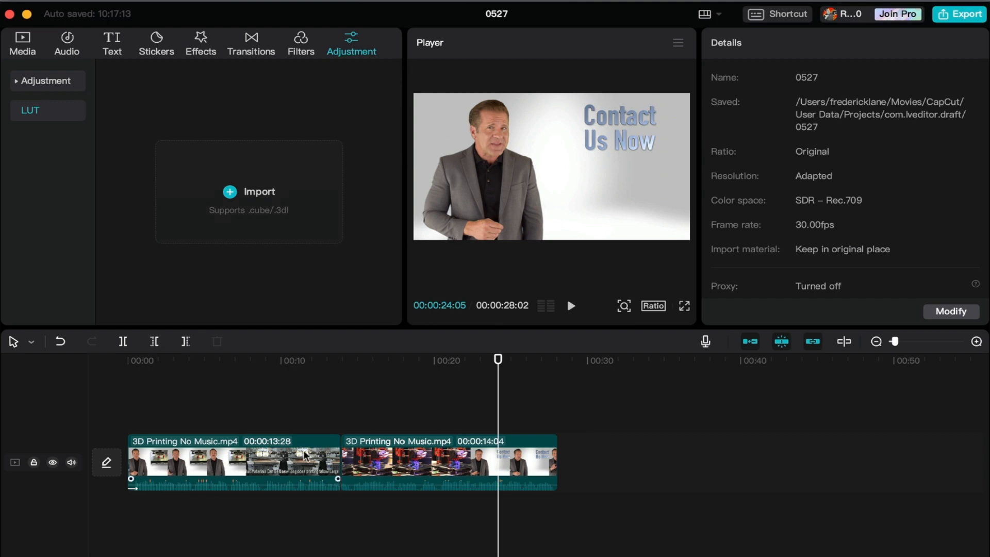
# Scale the second timeline clip to 102% and shift it horizontally in the frame to X -111.
pyautogui.click(428, 466)
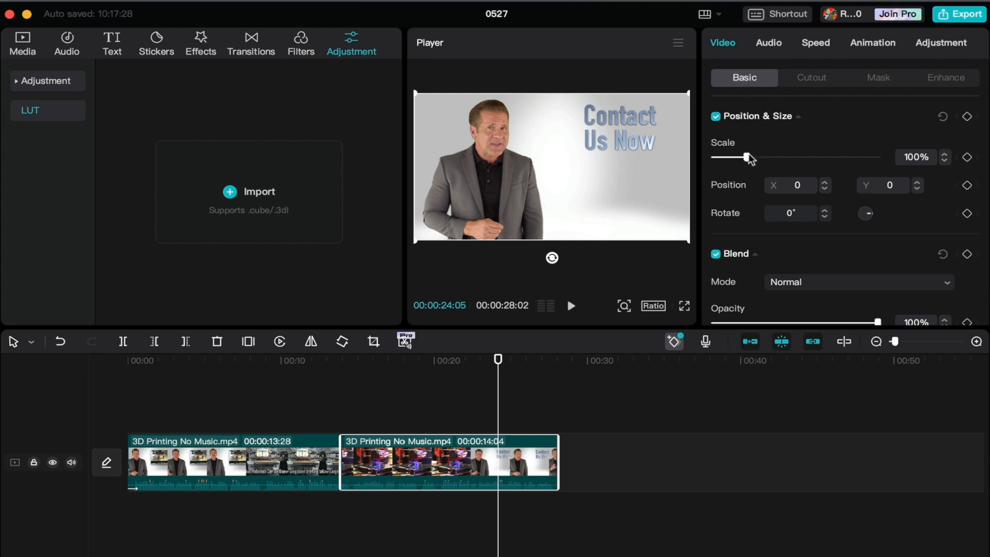
pyautogui.moveTo(748, 156)
pyautogui.mouseDown()
pyautogui.moveTo(810, 157)
pyautogui.moveTo(747, 156)
pyautogui.mouseUp()
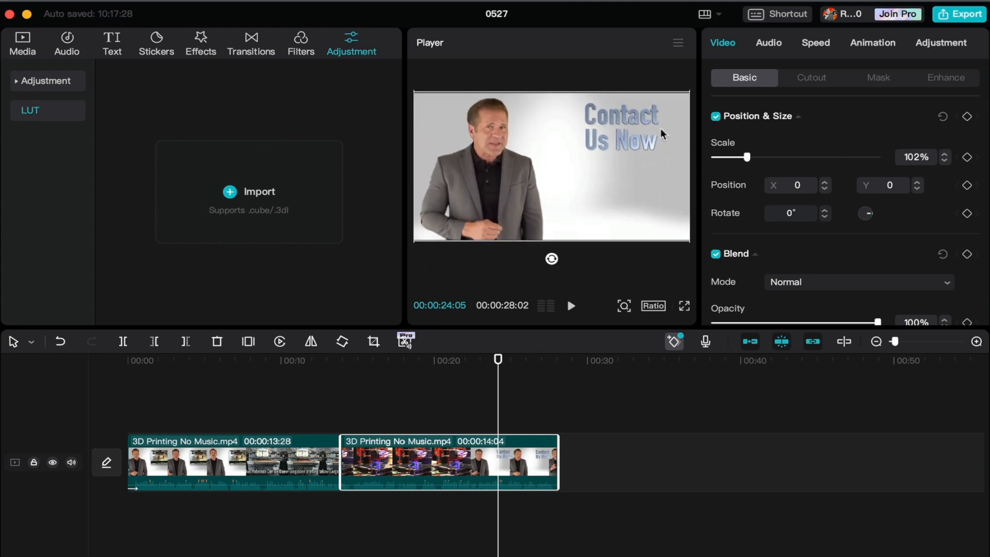
pyautogui.moveTo(605, 142)
pyautogui.mouseDown()
pyautogui.moveTo(545, 127)
pyautogui.moveTo(632, 142)
pyautogui.moveTo(603, 203)
pyautogui.moveTo(587, 155)
pyautogui.moveTo(614, 141)
pyautogui.moveTo(598, 140)
pyautogui.mouseUp()
# Stack the second clip on a track above the first and, at 00:00:04:25, place it at X 908, Y -600 with 81% scale.
pyautogui.moveTo(384, 442); pyautogui.dragTo(179, 390)
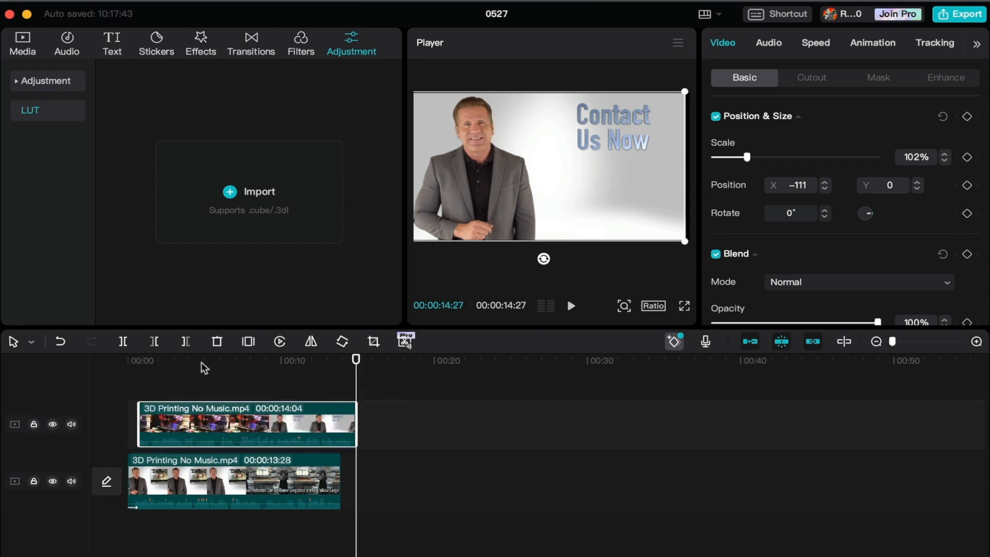
pyautogui.click(202, 364)
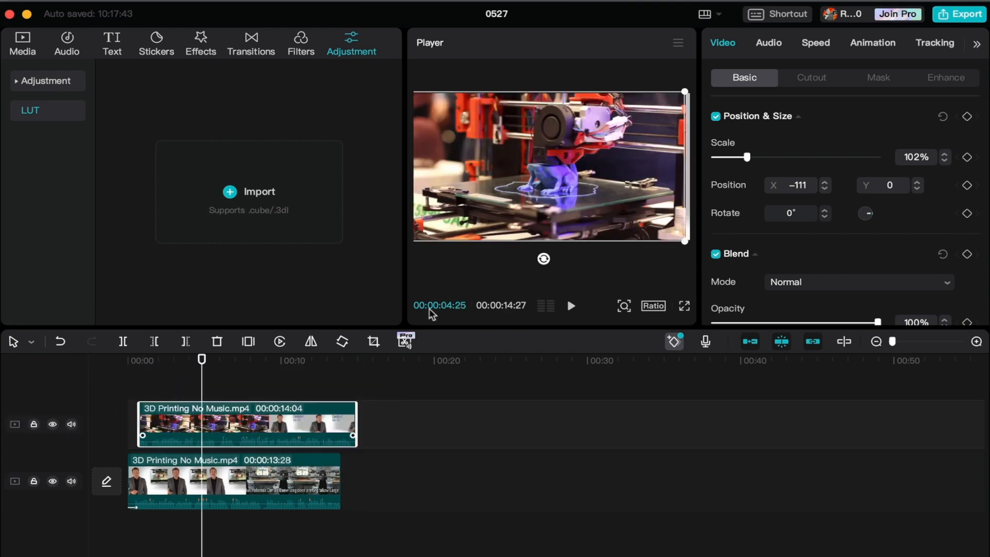
pyautogui.moveTo(685, 243); pyautogui.dragTo(629, 211)
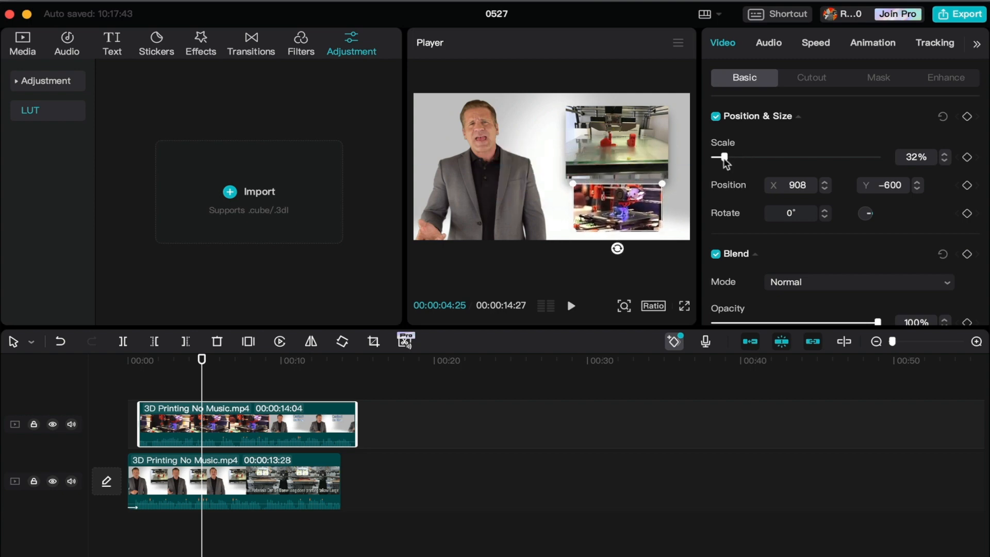
pyautogui.moveTo(724, 158); pyautogui.dragTo(740, 158)
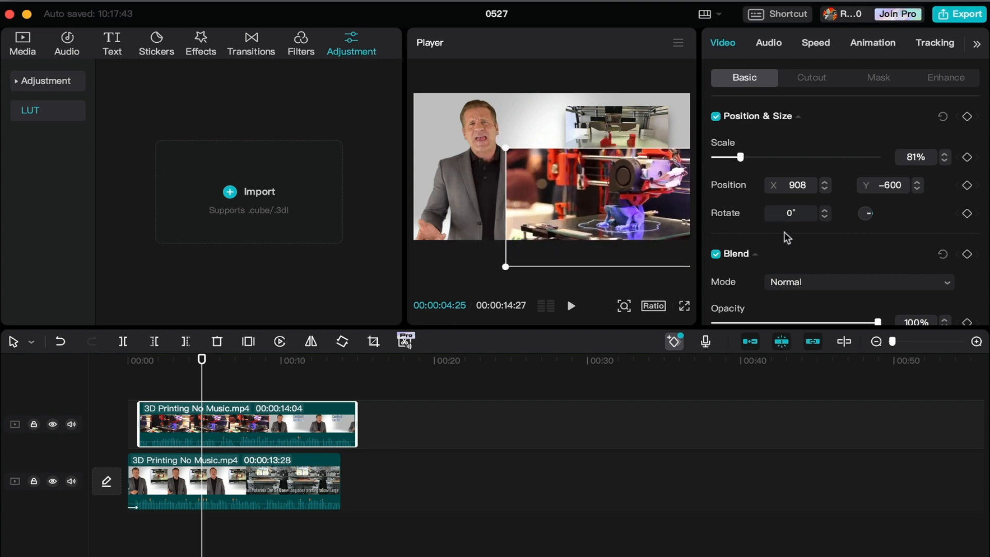
# Try the Color dodge and Hard light blend modes on the upper clip and restore Normal.
pyautogui.click(800, 282)
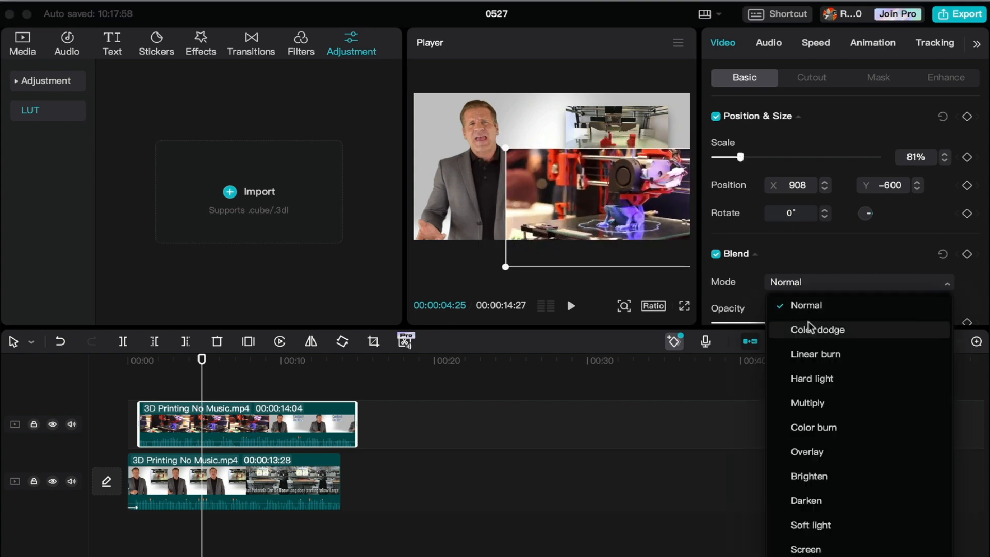
pyautogui.click(809, 328)
pyautogui.click(803, 282)
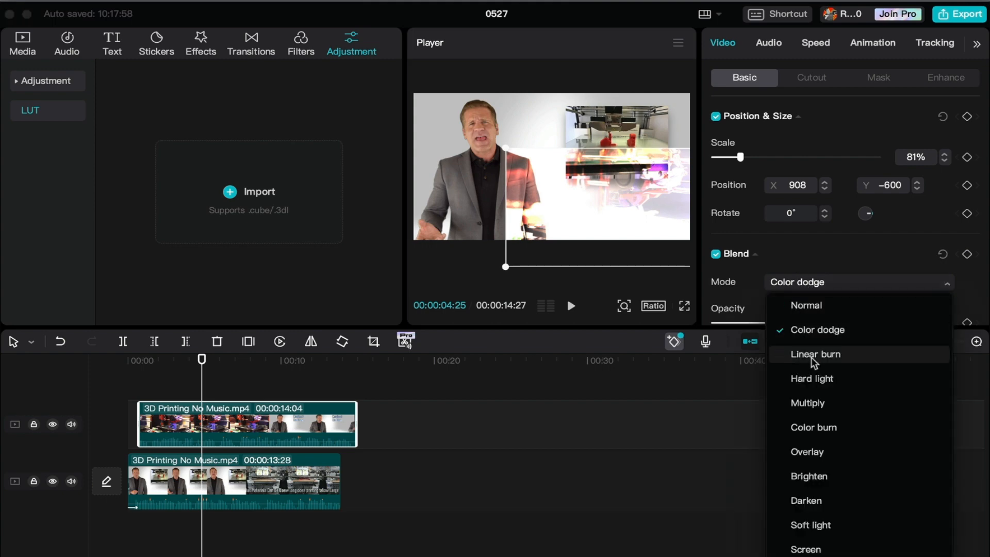
pyautogui.click(813, 379)
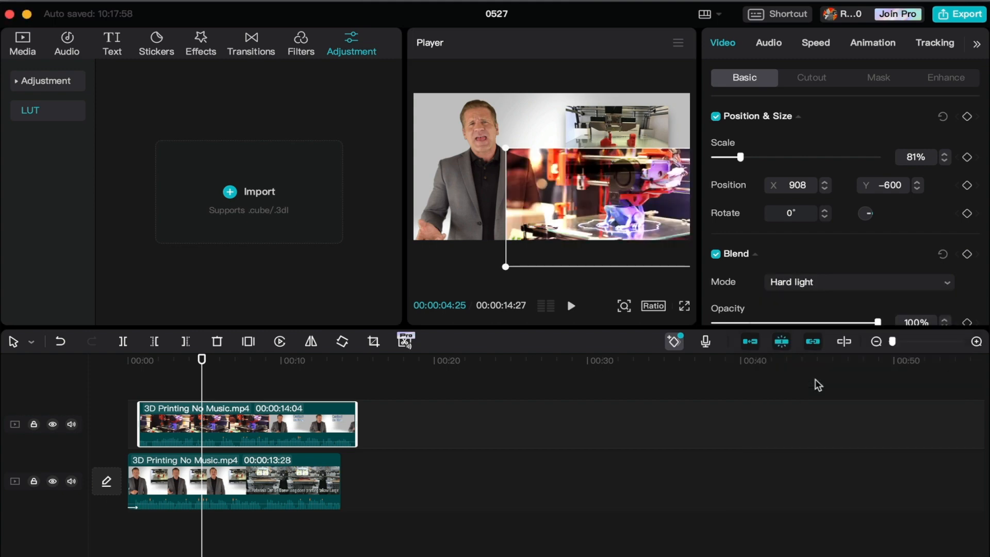
pyautogui.click(807, 287)
pyautogui.click(817, 307)
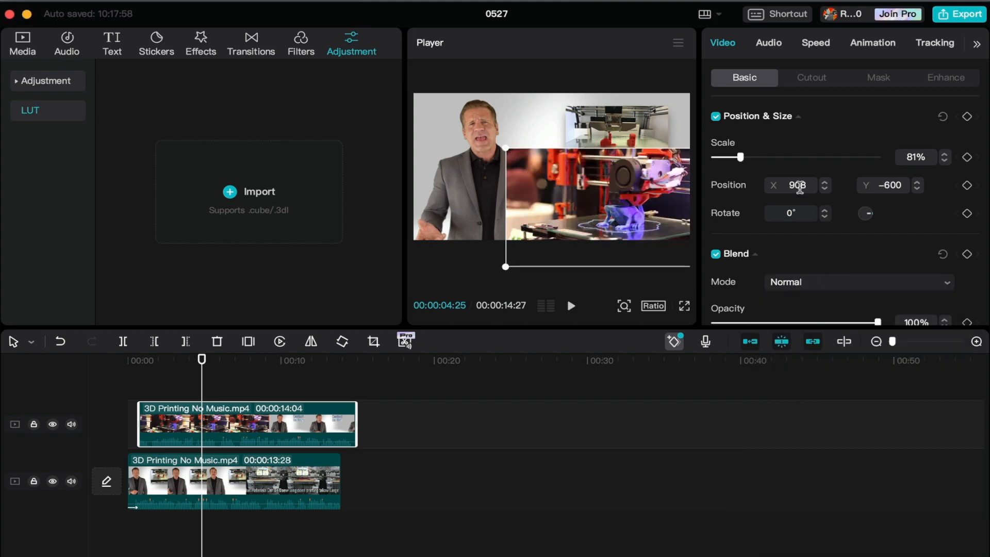
# Look over the upper clip's opacity, stabilize, noise reduction, flicker removal and layer settings, and open its Cutout settings.
pyautogui.scroll(-2, 799, 188)
pyautogui.scroll(-3, 800, 188)
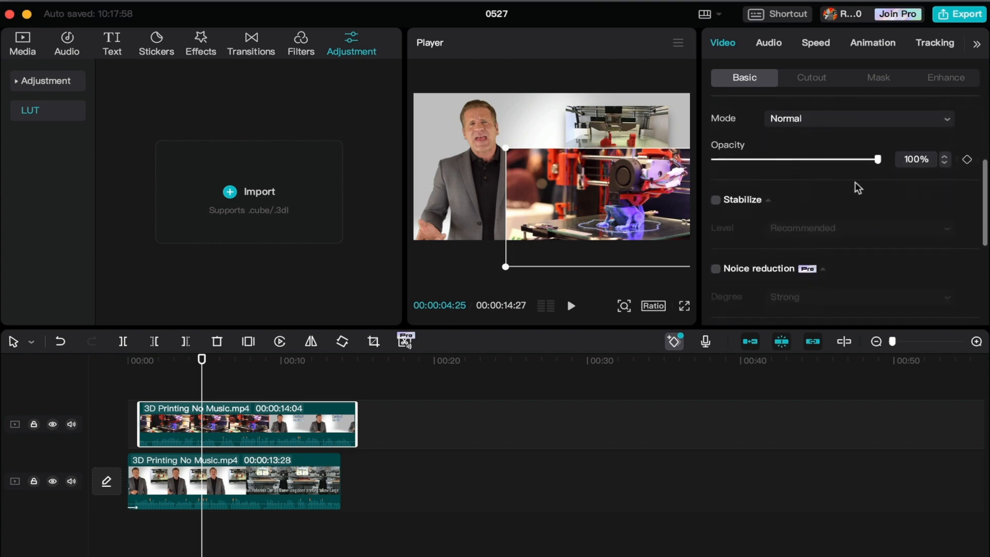
pyautogui.moveTo(880, 162)
pyautogui.mouseDown()
pyautogui.moveTo(735, 165)
pyautogui.moveTo(883, 172)
pyautogui.mouseUp()
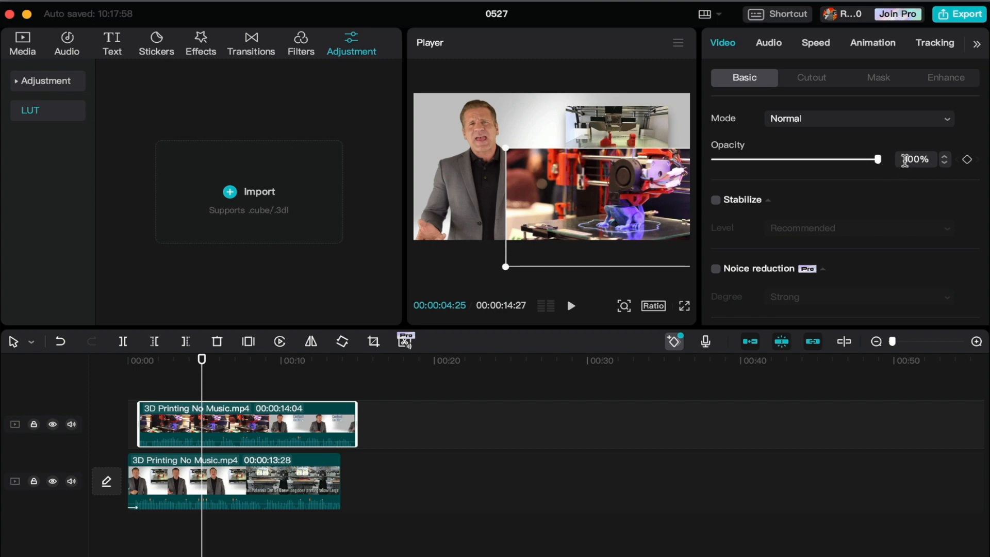
pyautogui.scroll(-3, 768, 205)
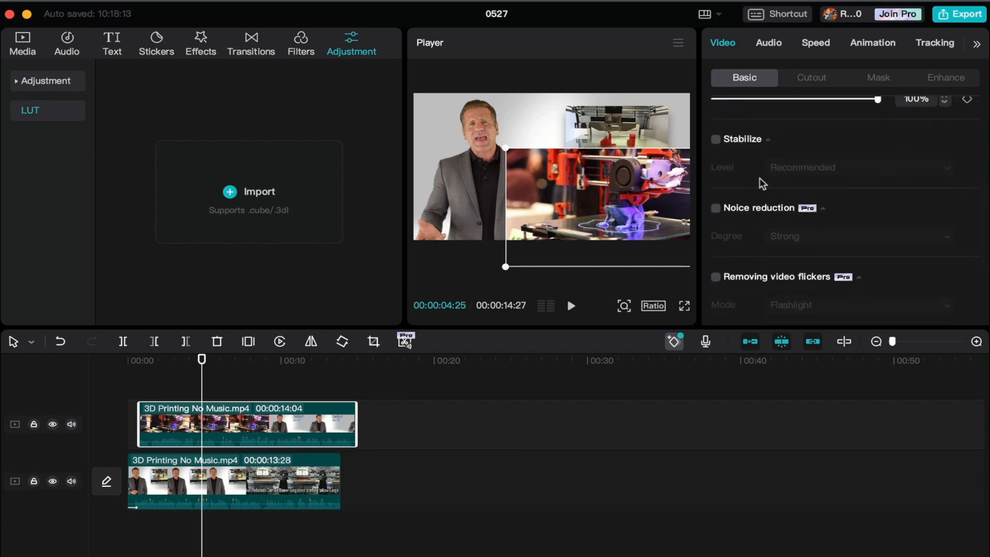
pyautogui.scroll(-3, 759, 178)
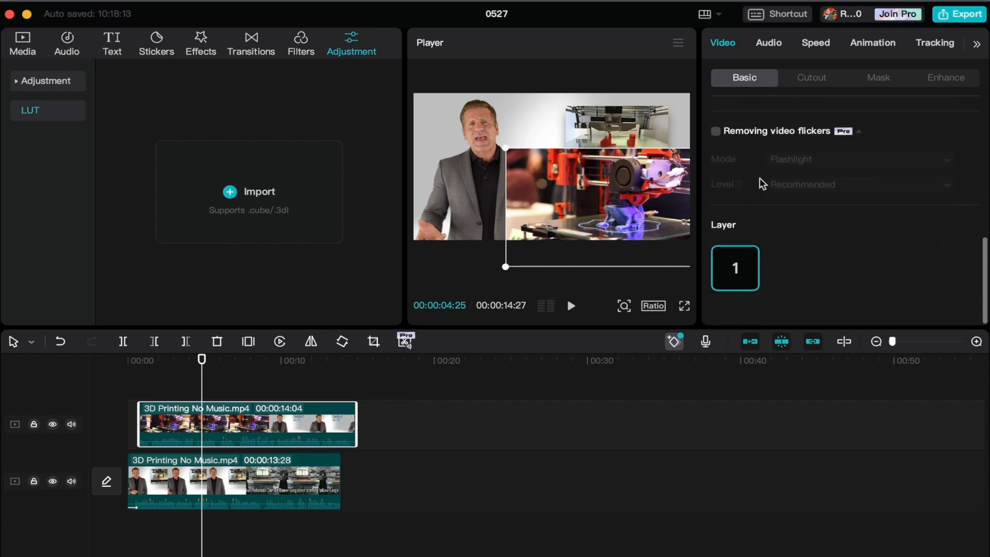
pyautogui.scroll(6, 758, 178)
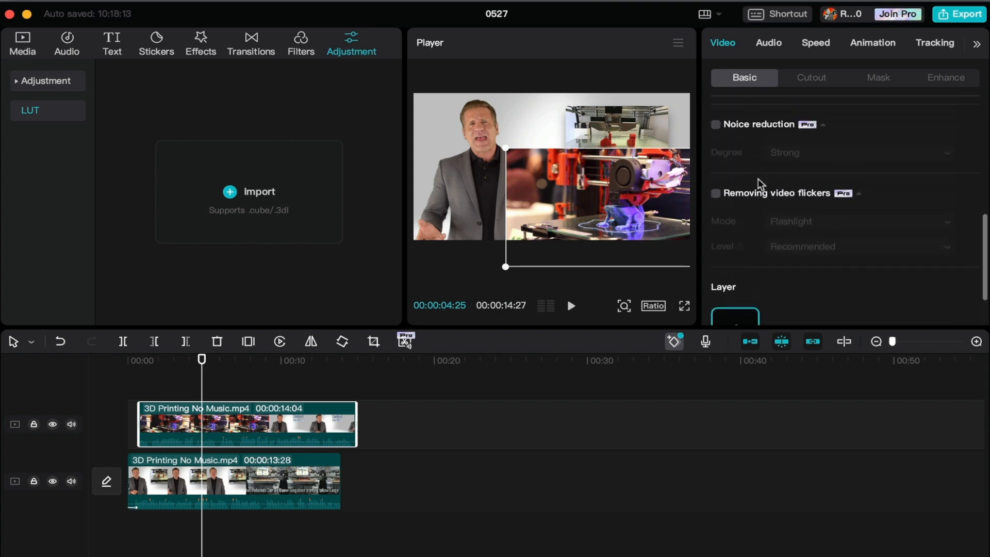
pyautogui.click(808, 79)
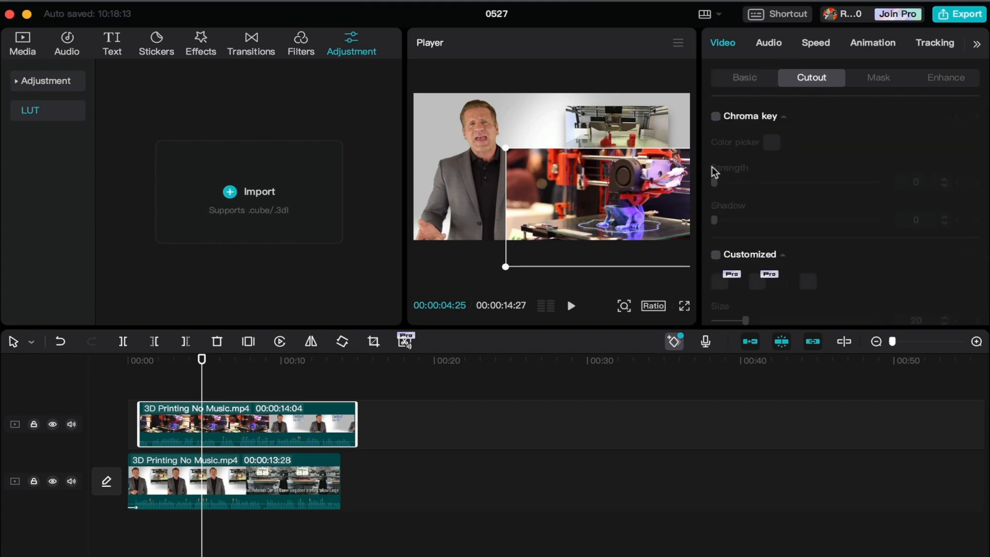
# Move the upper clip back onto the main track after the first clip and, at 00:00:25:07, recenter it in the frame.
pyautogui.scroll(-2, 769, 156)
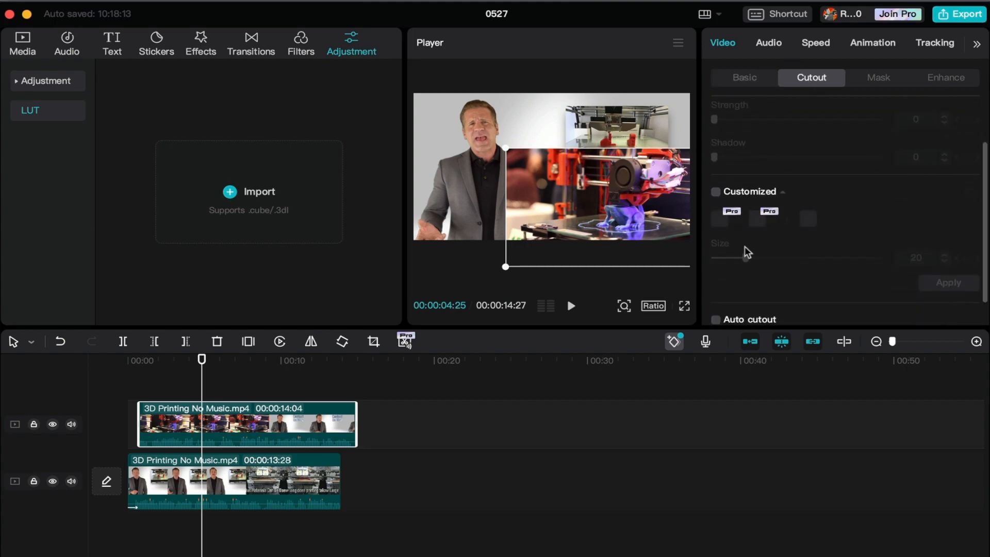
pyautogui.scroll(-1, 758, 254)
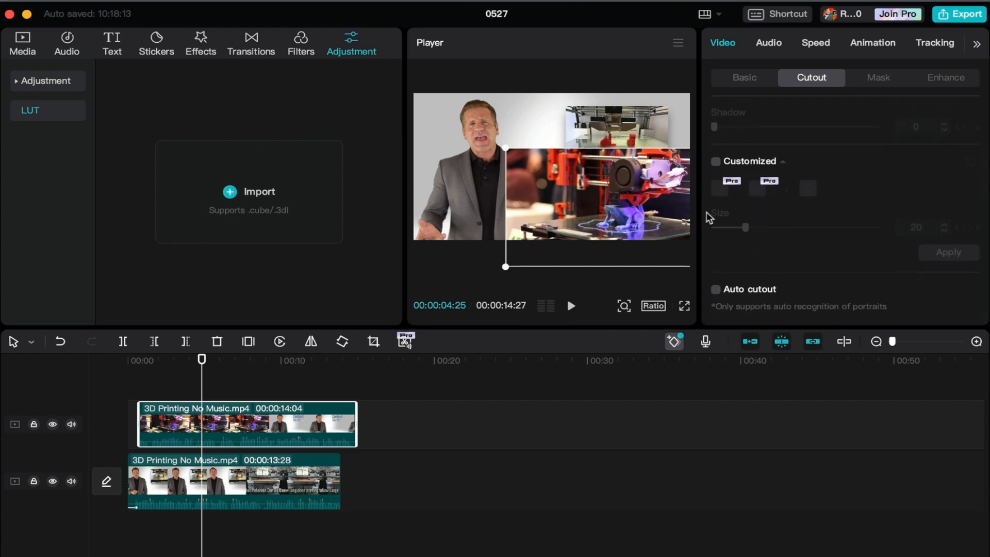
pyautogui.moveTo(247, 411); pyautogui.dragTo(448, 461)
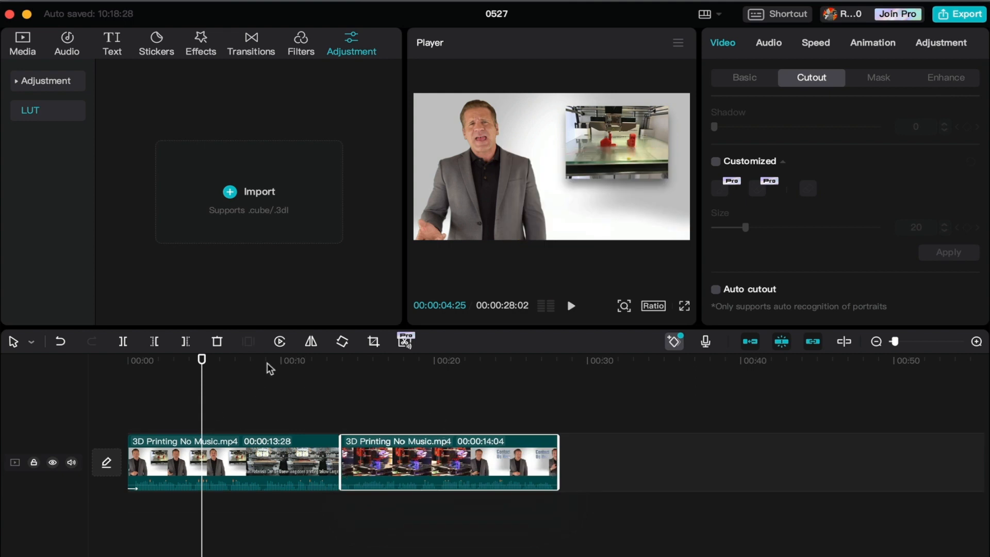
pyautogui.moveTo(491, 360); pyautogui.dragTo(514, 360)
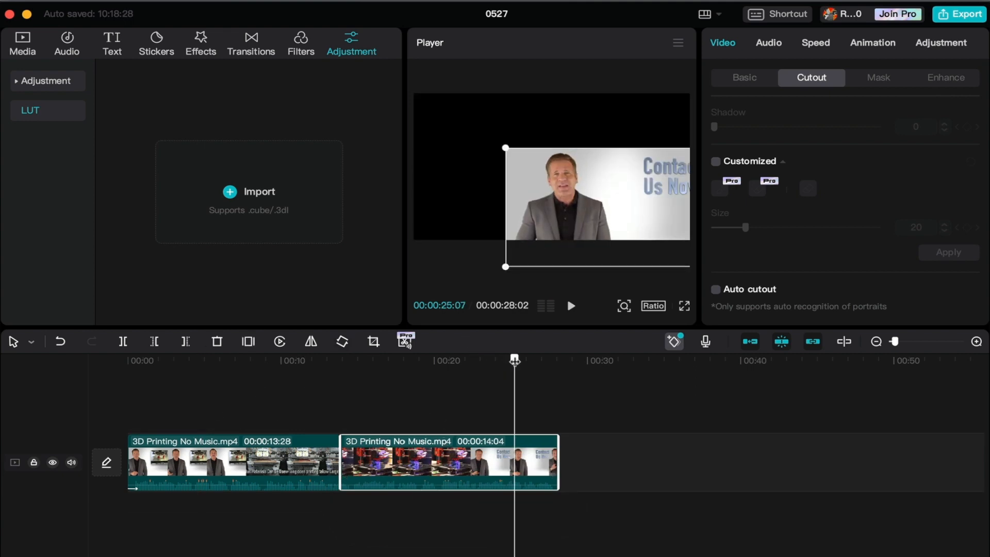
pyautogui.moveTo(587, 214); pyautogui.dragTo(528, 171)
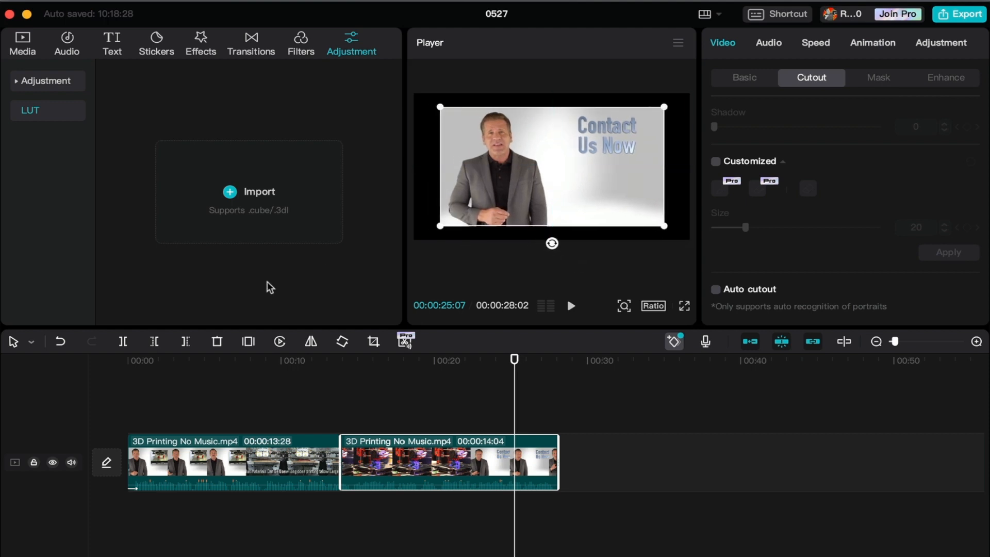
# Apply Auto cutout to the first clip and scrub between about 00:00:02:21 and 00:00:04:13 to check the result.
pyautogui.click(184, 360)
pyautogui.click(181, 470)
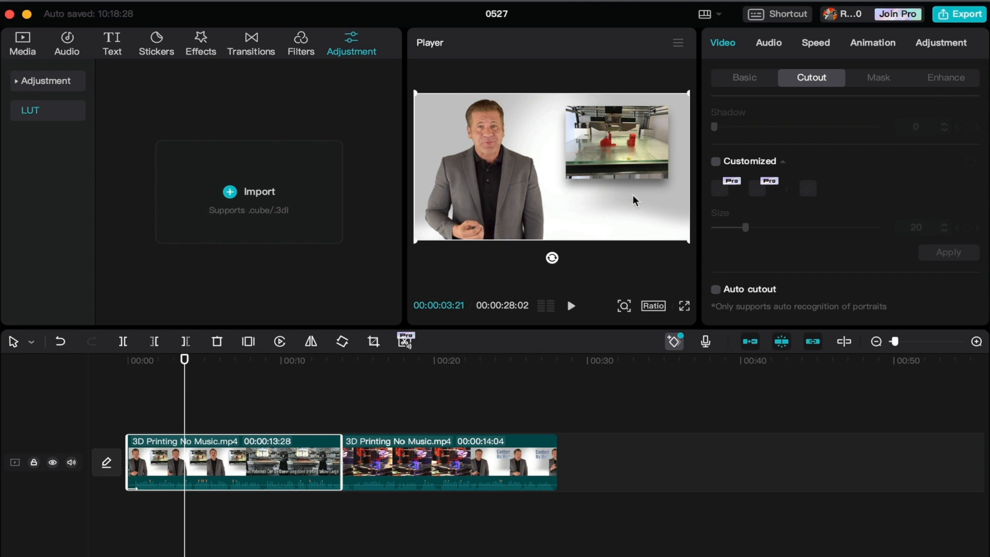
pyautogui.click(716, 290)
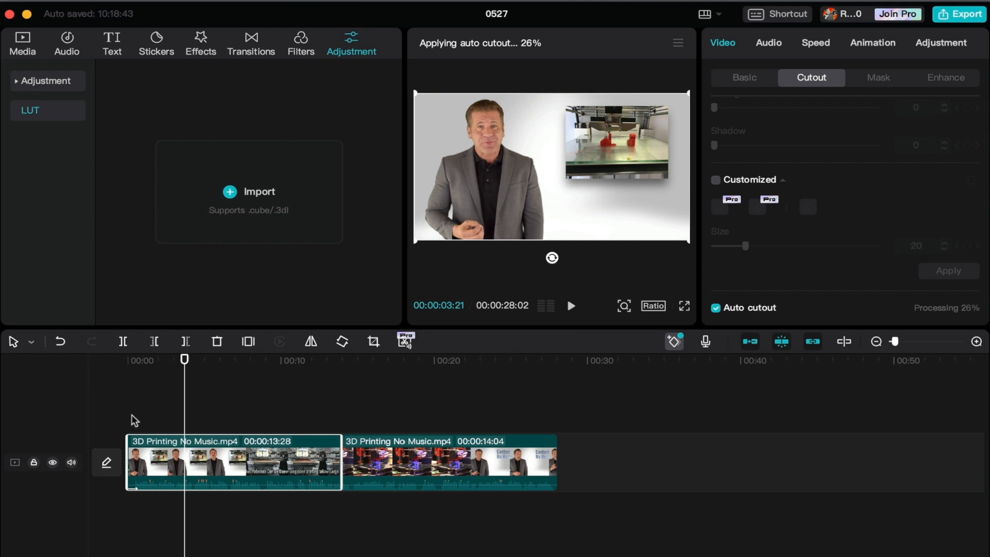
pyautogui.click(169, 367)
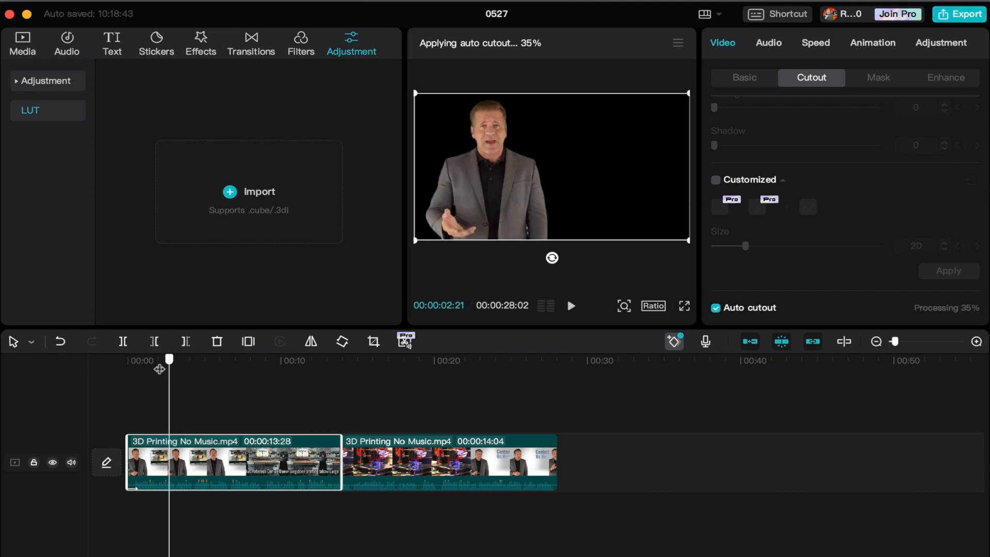
pyautogui.moveTo(164, 369); pyautogui.dragTo(196, 391)
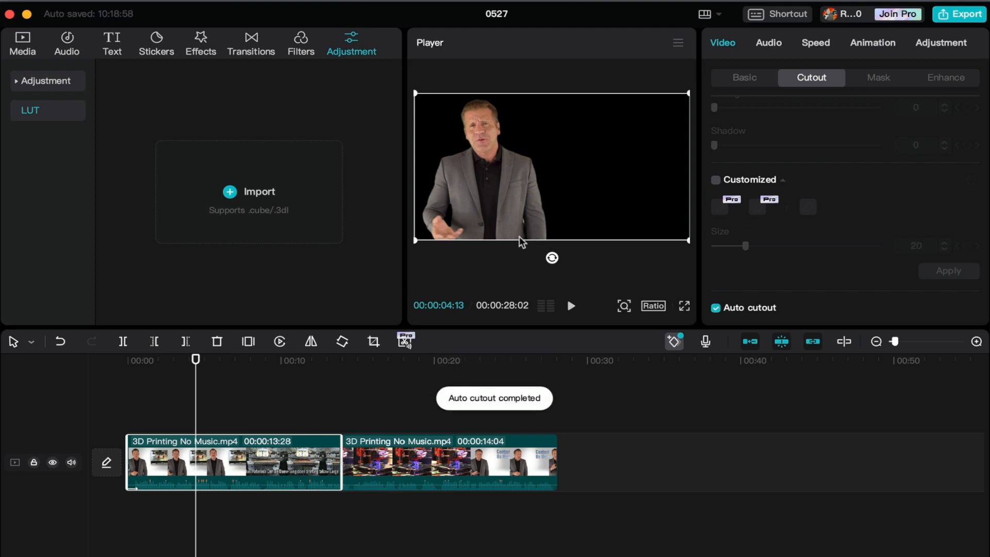
# Turn off Auto cutout for the first clip and look over its remaining cutout settings.
pyautogui.click(716, 307)
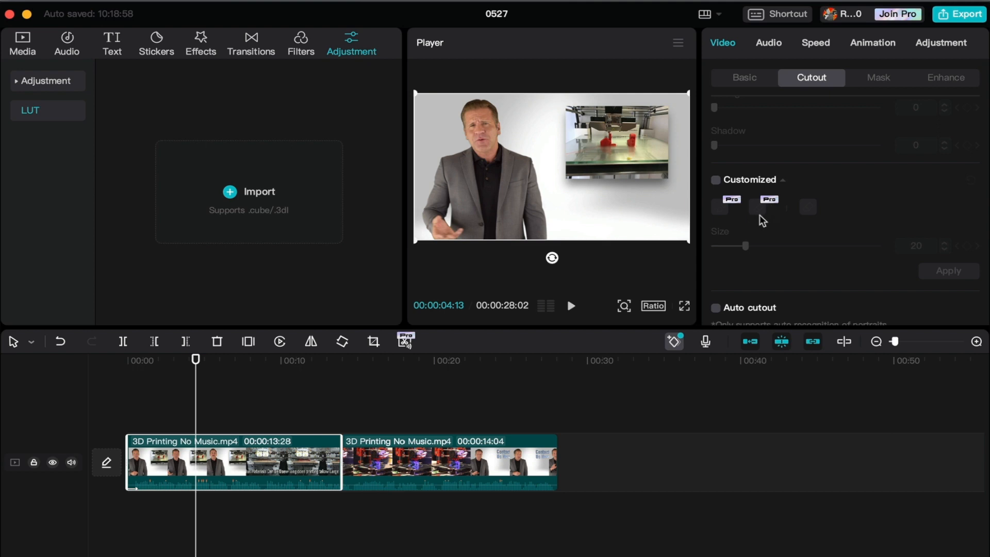
pyautogui.scroll(3, 798, 191)
pyautogui.scroll(-2, 799, 200)
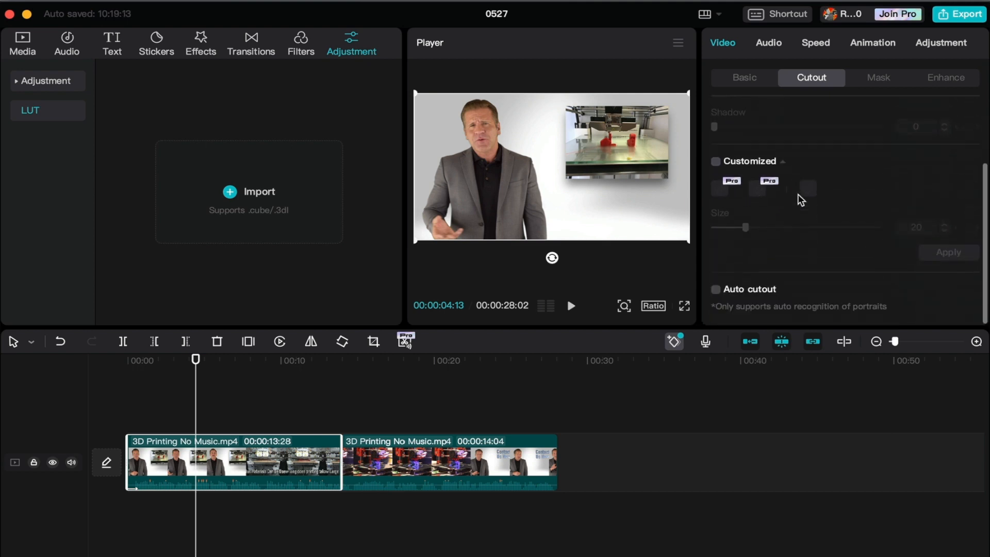
# Change the first clip's voice effect to Deep and play back part of the clip.
pyautogui.click(772, 44)
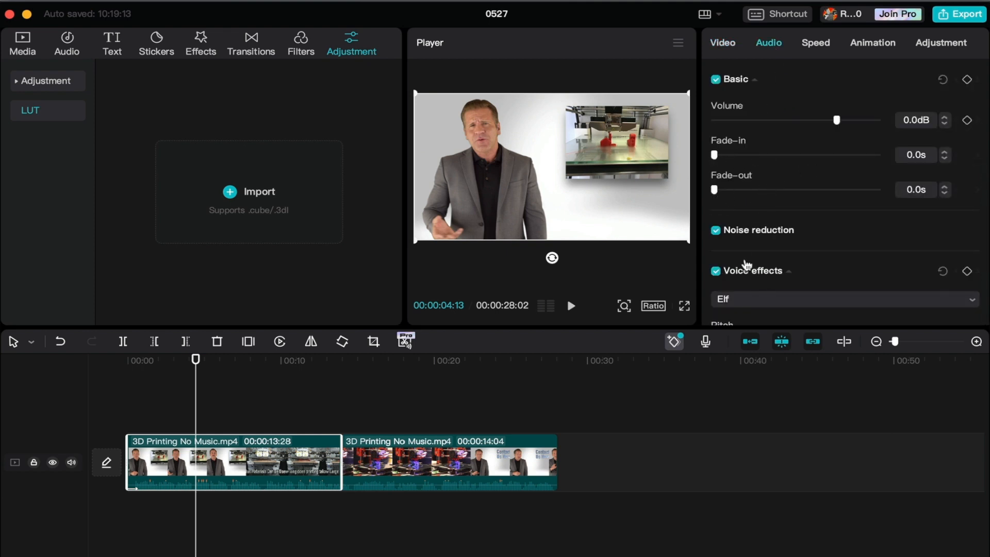
pyautogui.scroll(-2, 746, 194)
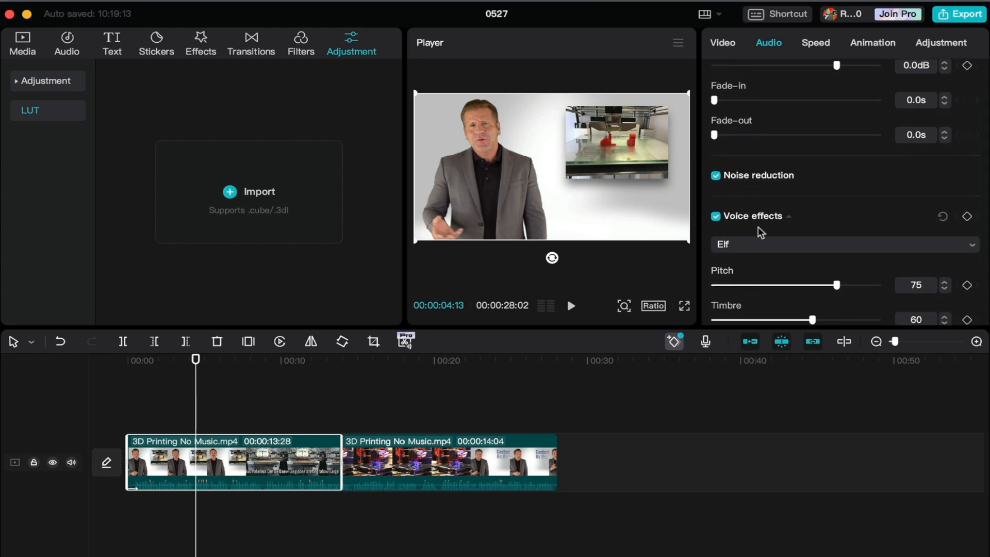
pyautogui.click(760, 245)
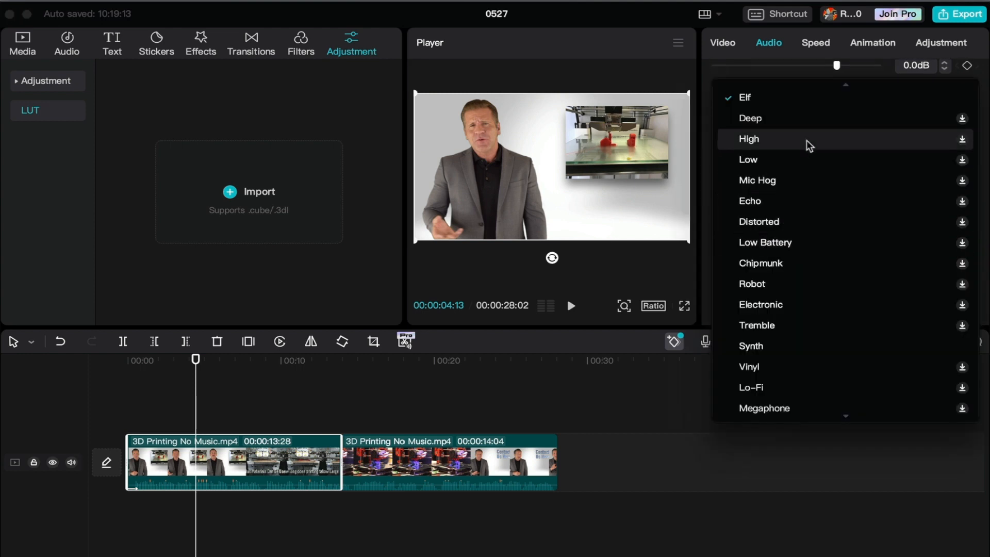
pyautogui.click(793, 122)
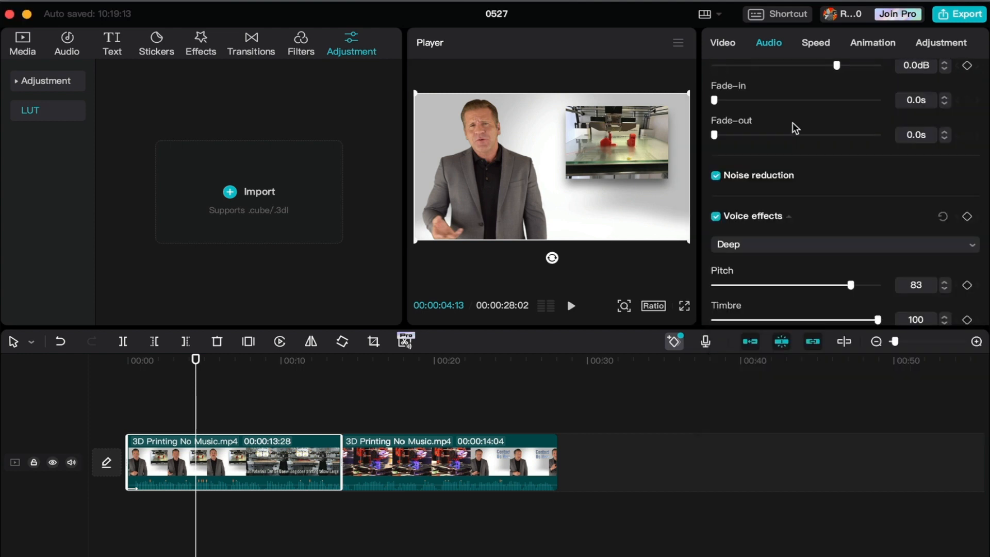
pyautogui.press('space')
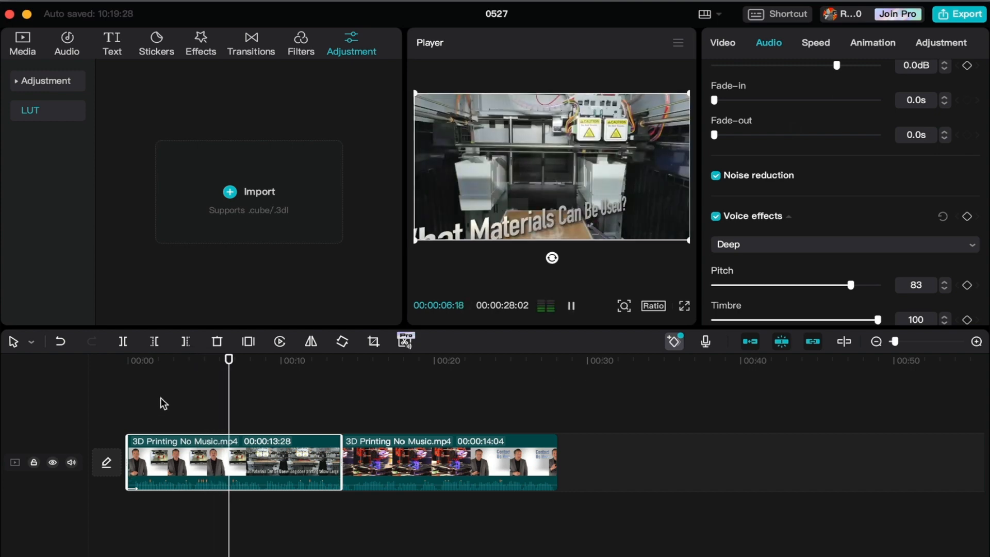
pyautogui.press('space')
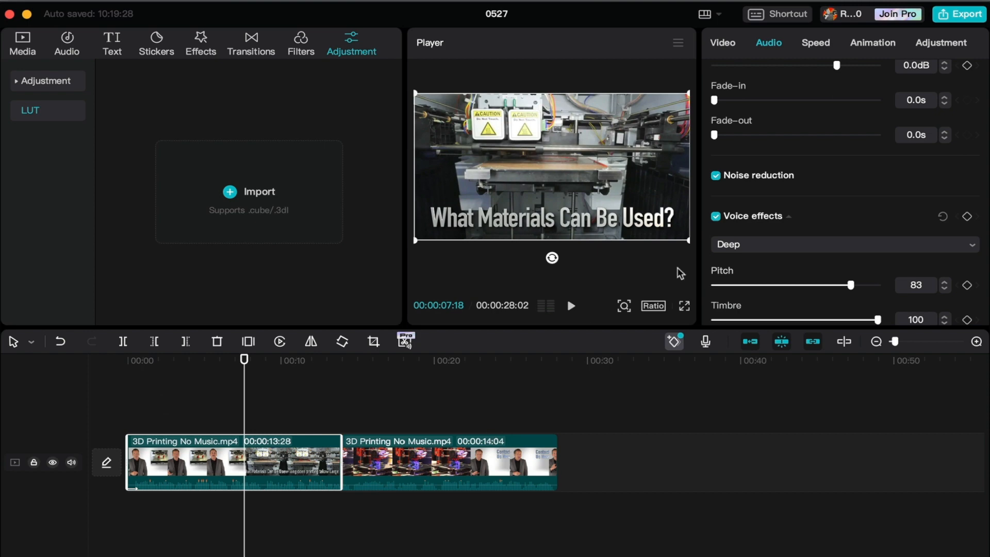
# Review the first clip's audio settings, switch its voice effect to Synth, and listen to a short passage.
pyautogui.scroll(-3, 799, 268)
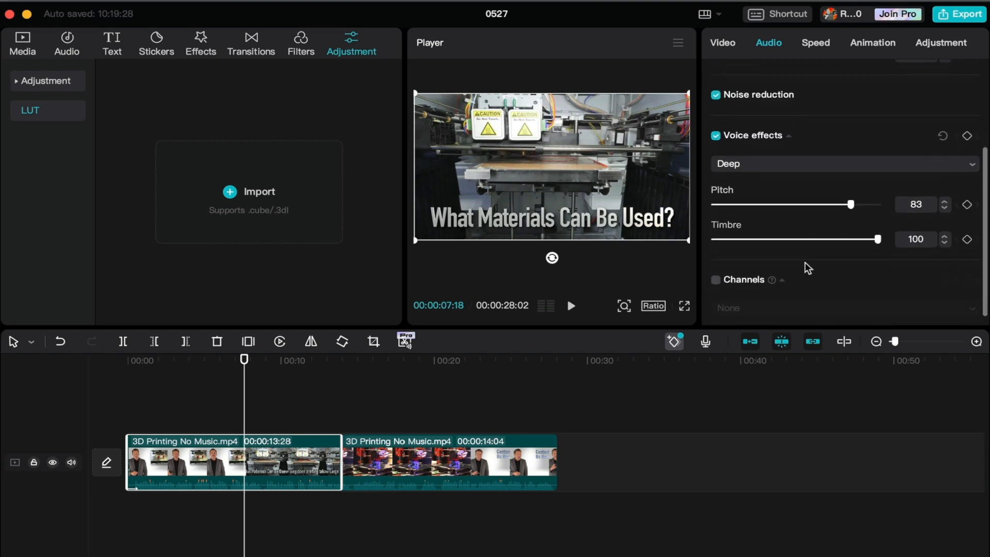
pyautogui.scroll(5, 804, 266)
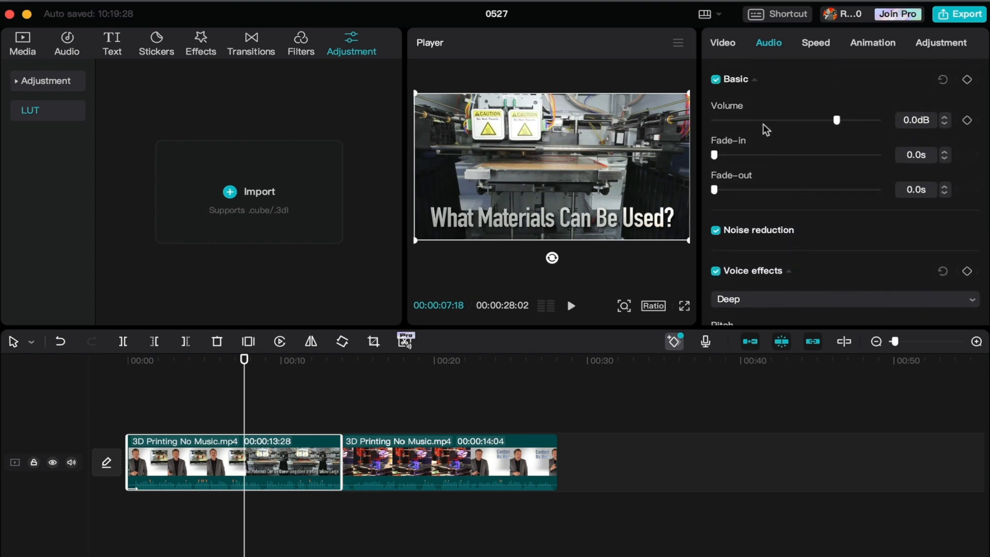
pyautogui.scroll(-3, 767, 170)
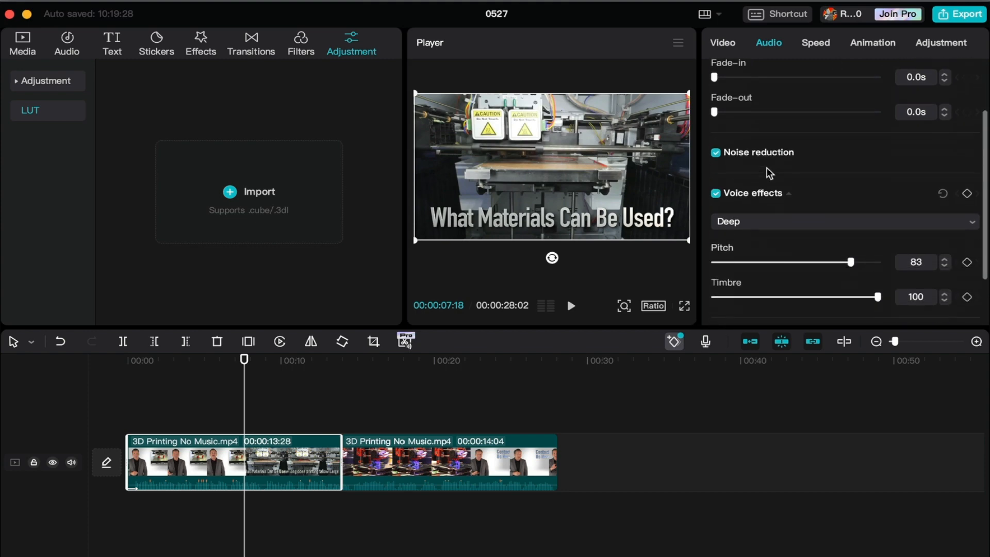
pyautogui.click(761, 211)
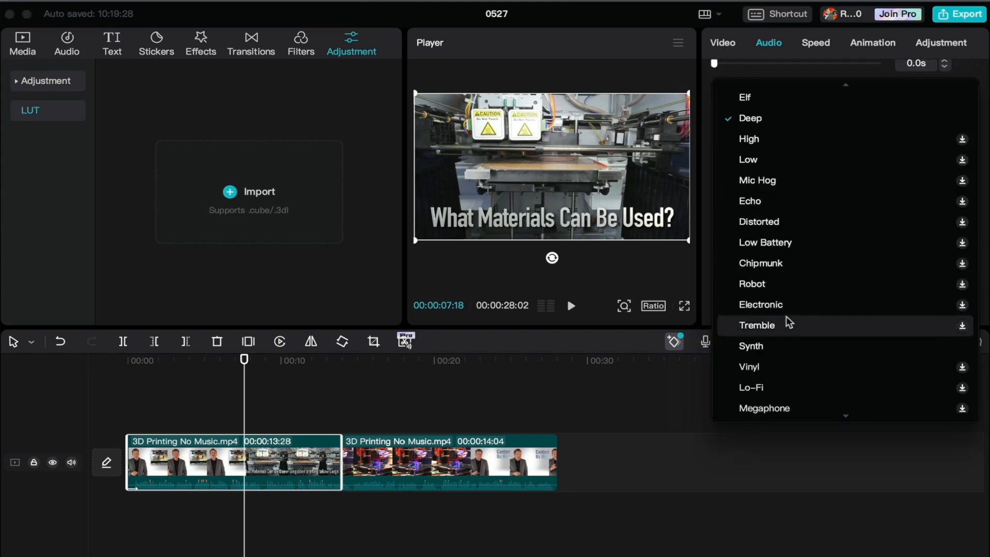
pyautogui.click(767, 345)
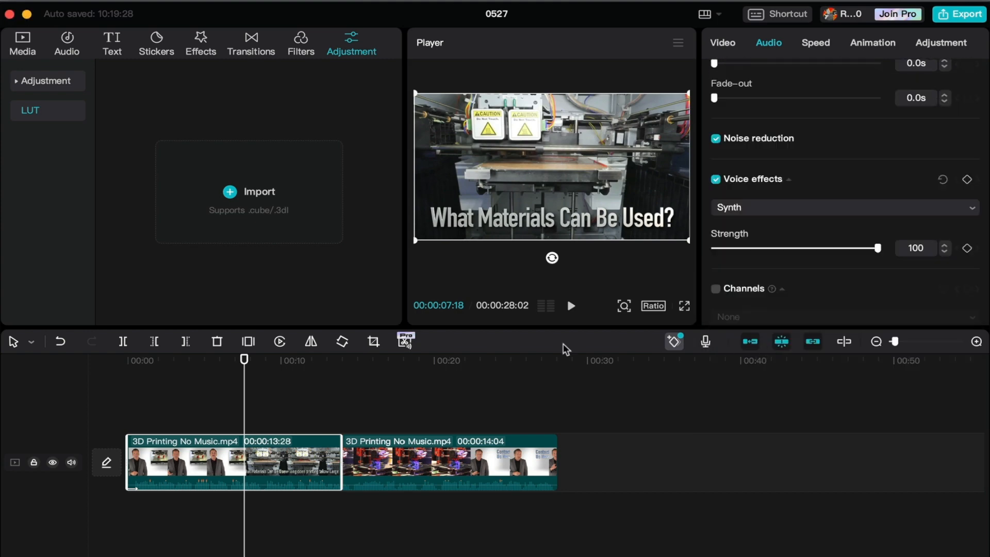
pyautogui.click(207, 370)
pyautogui.press('space')
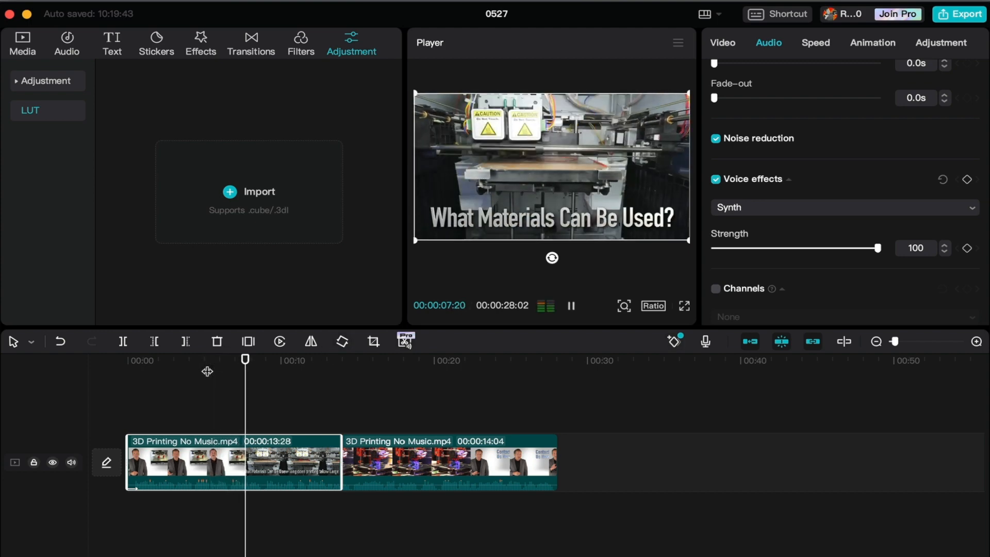
pyautogui.press('space')
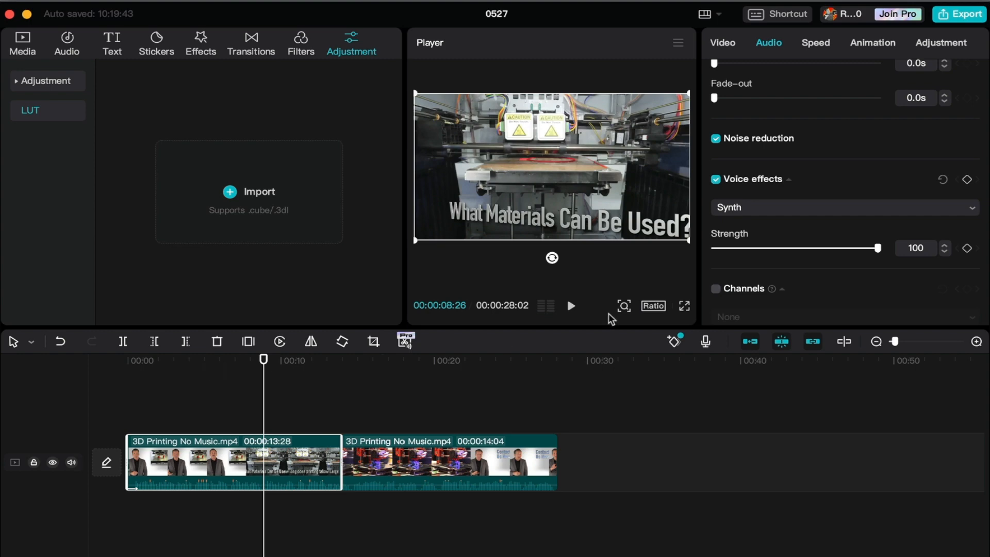
# Remove the first clip's voice effect by setting it to None.
pyautogui.click(790, 207)
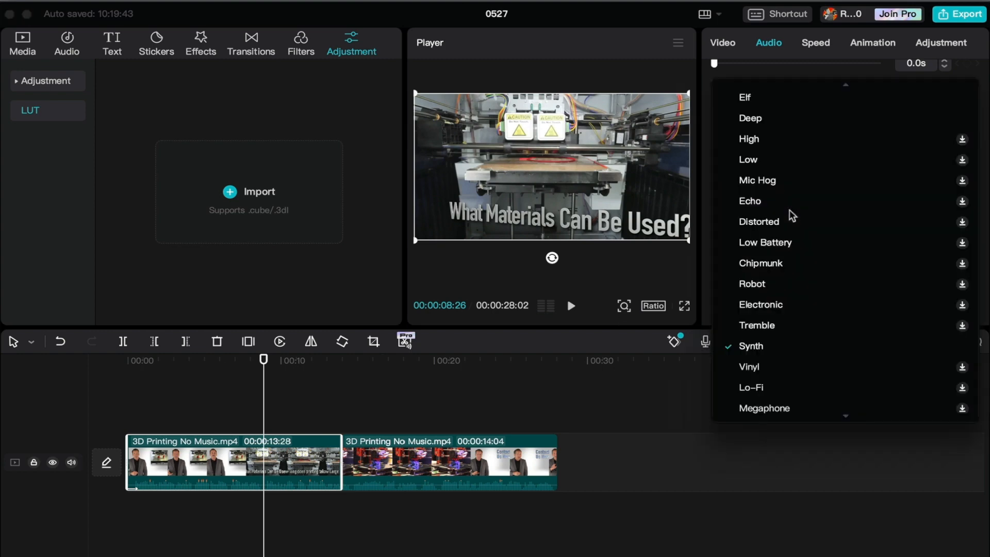
pyautogui.scroll(1, 789, 171)
pyautogui.click(778, 95)
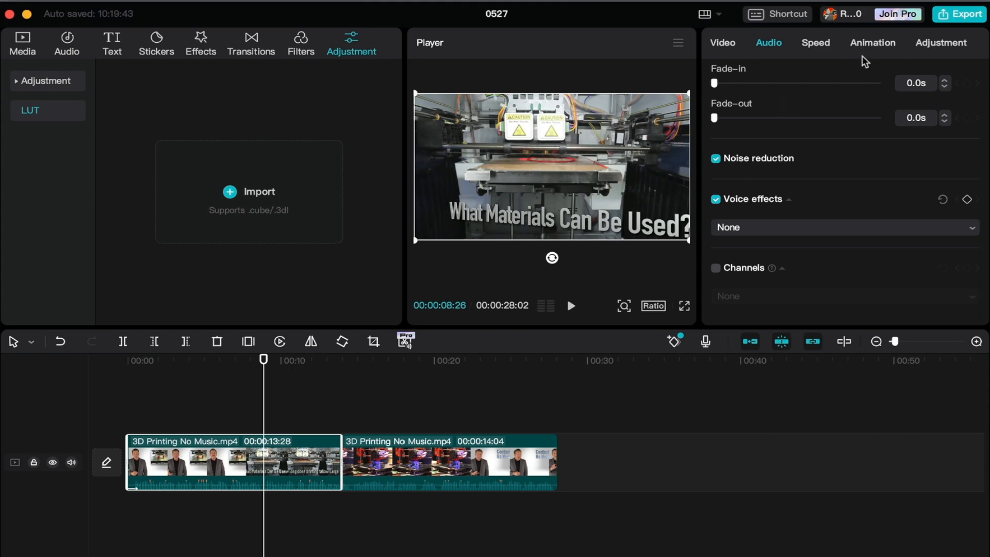
# Try the first clip at 1.7x speed, slow it to 0.3x, and play back its opening seconds.
pyautogui.click(811, 45)
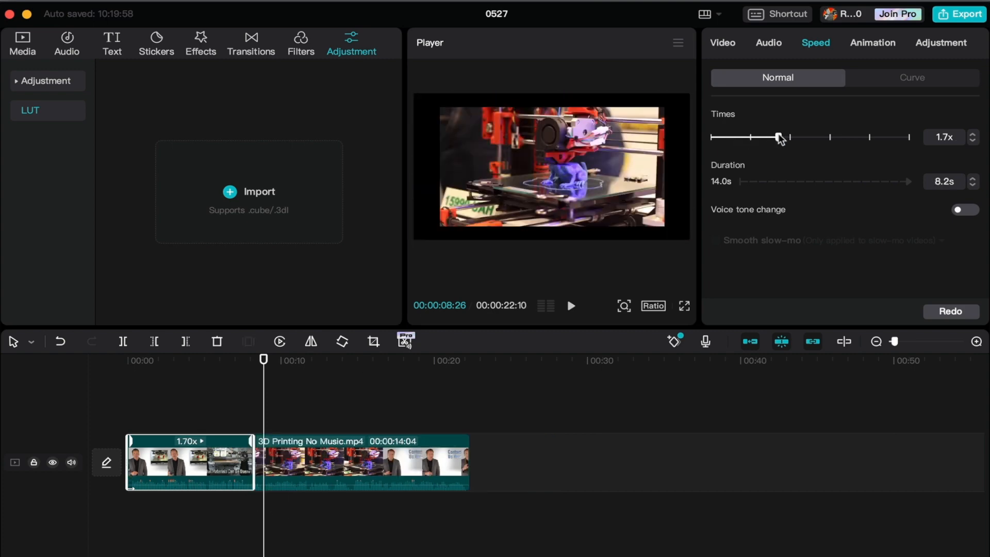
pyautogui.moveTo(779, 136); pyautogui.dragTo(718, 136)
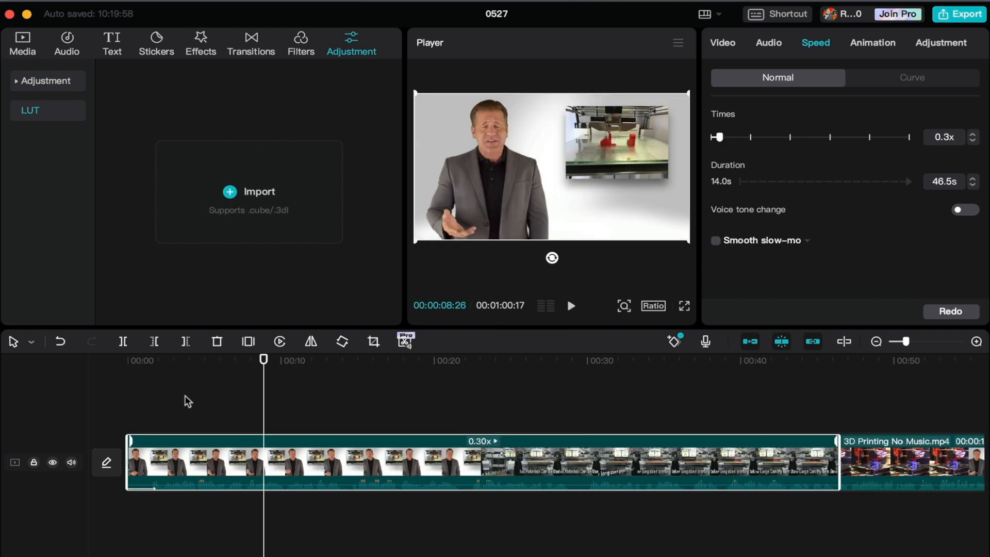
pyautogui.click(153, 361)
pyautogui.press('space')
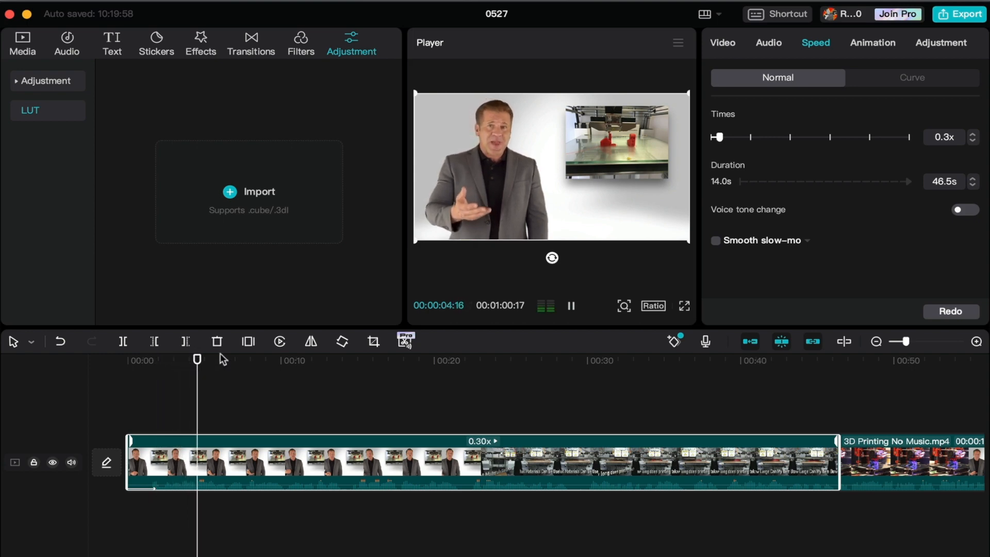
pyautogui.press('space')
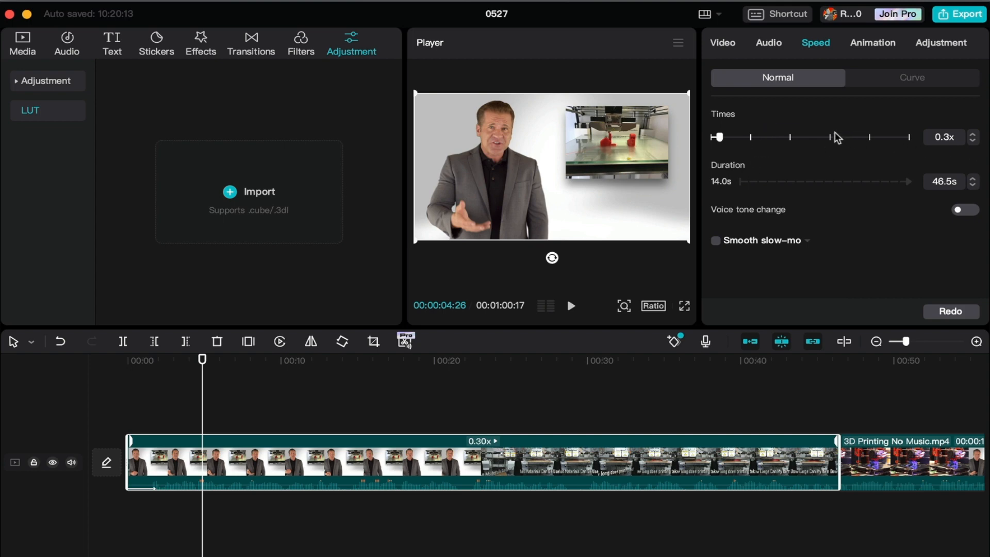
# Restore the first clip's playback speed to 1.0x.
pyautogui.moveTo(720, 137); pyautogui.dragTo(751, 138)
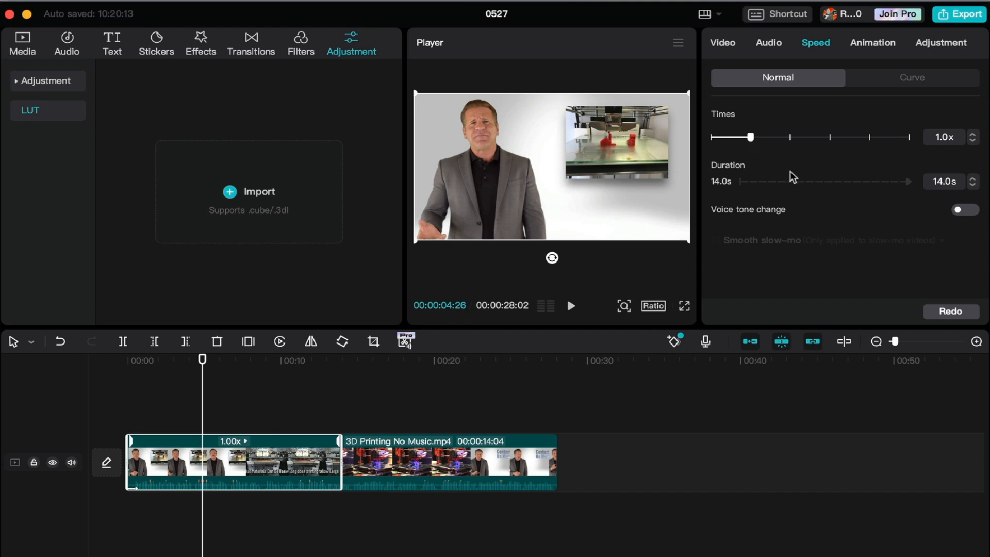
pyautogui.scroll(-1, 790, 171)
pyautogui.scroll(1, 789, 172)
# Look through the Combo, Out and In animation presets for the first clip.
pyautogui.click(872, 41)
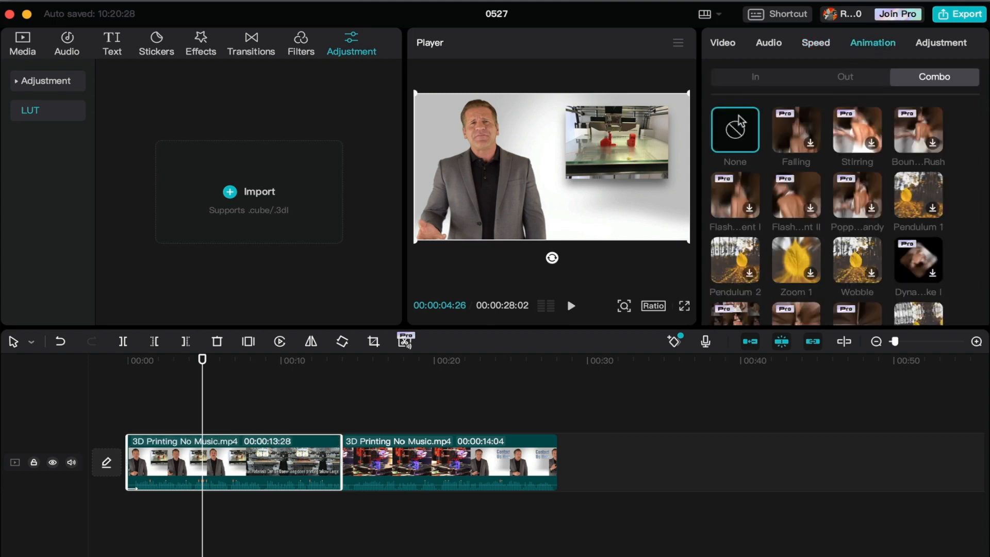
pyautogui.click(747, 74)
pyautogui.click(854, 76)
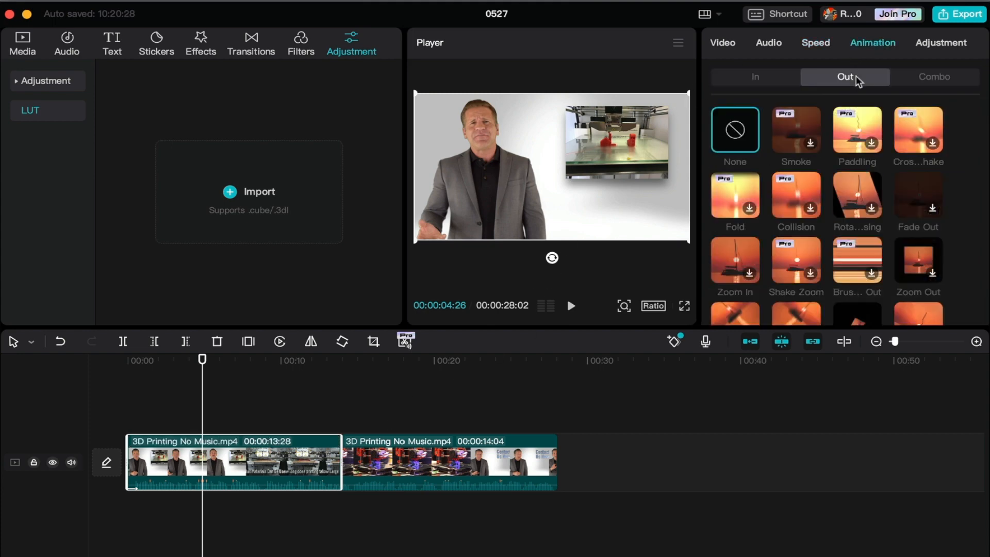
pyautogui.click(940, 82)
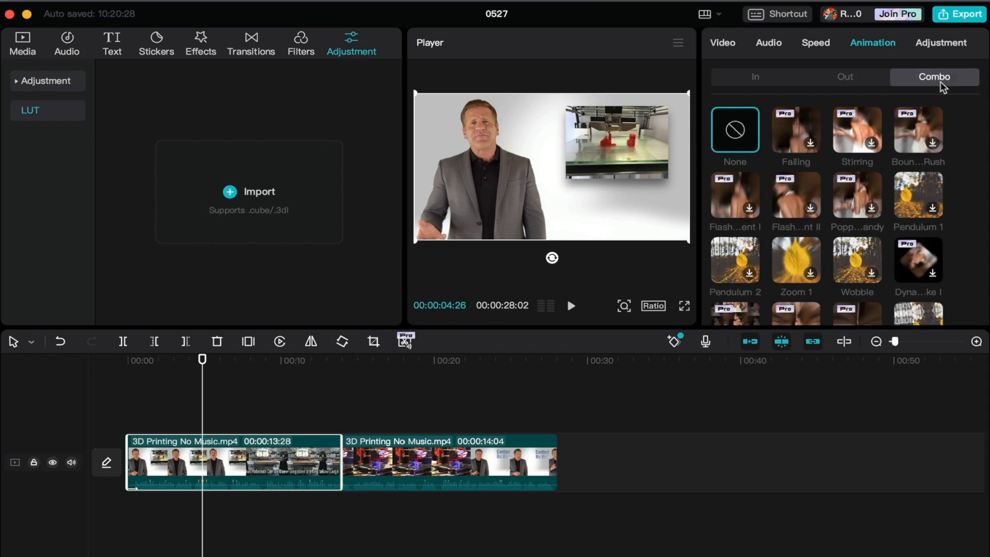
pyautogui.click(749, 83)
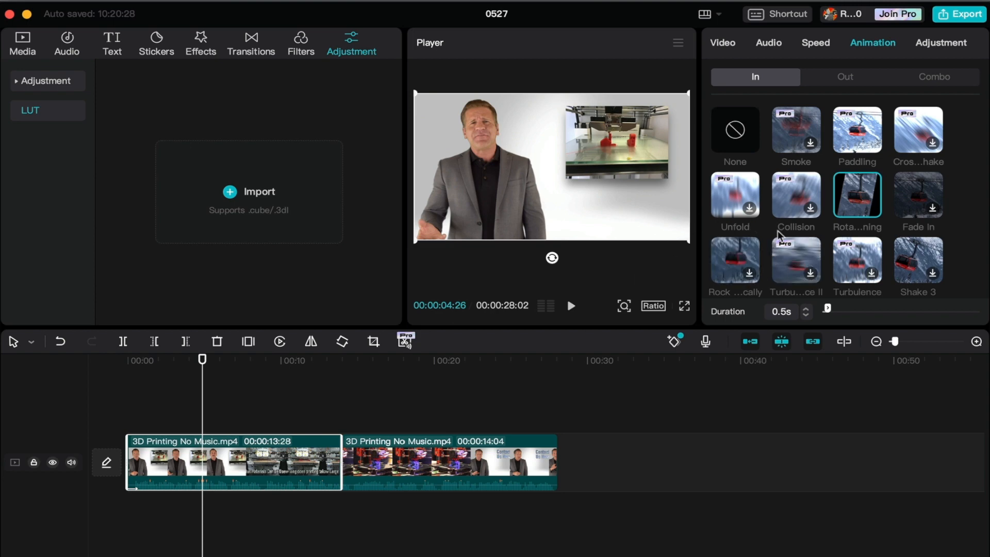
# Try several In animations on the first clip, including Fade In, Collision, Unfold and Turbulence II.
pyautogui.click(852, 194)
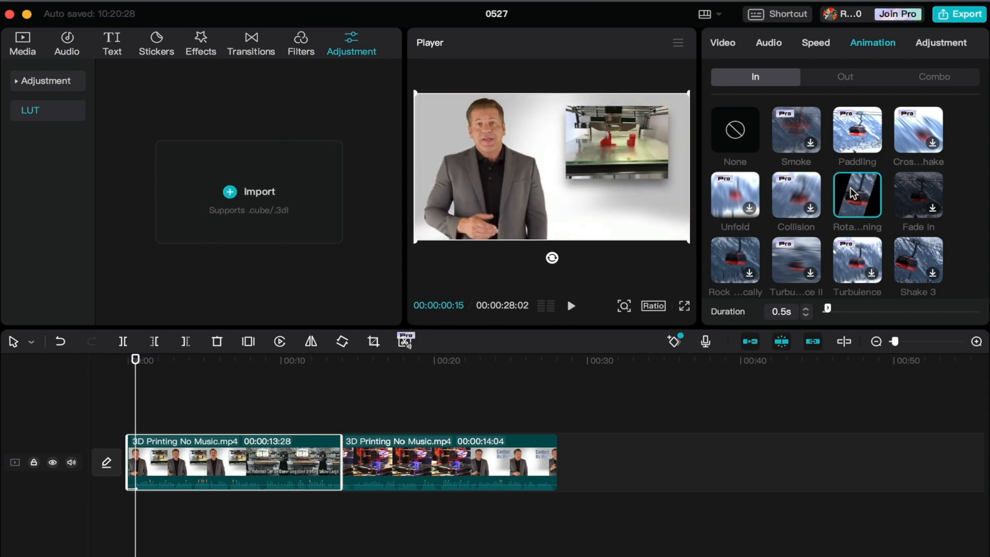
pyautogui.click(901, 183)
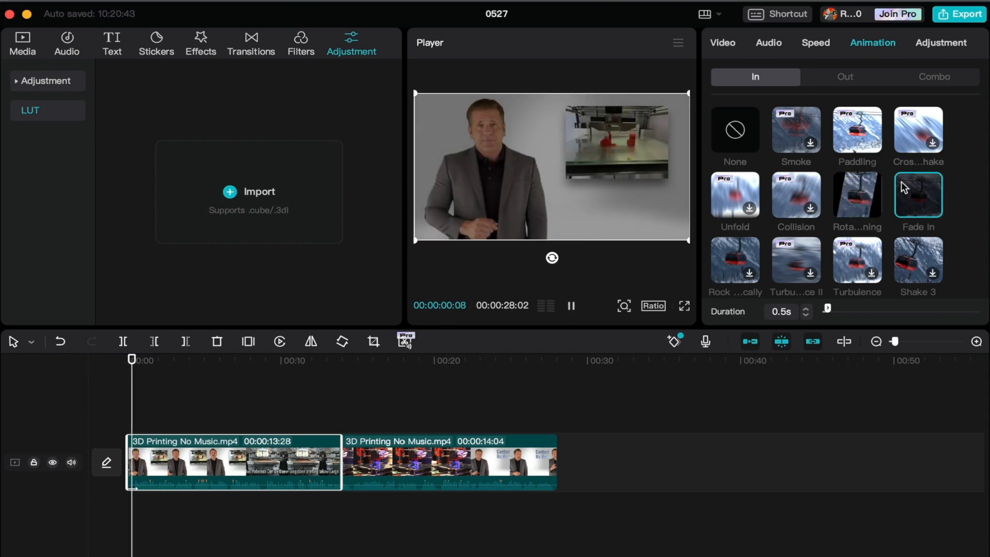
pyautogui.click(909, 132)
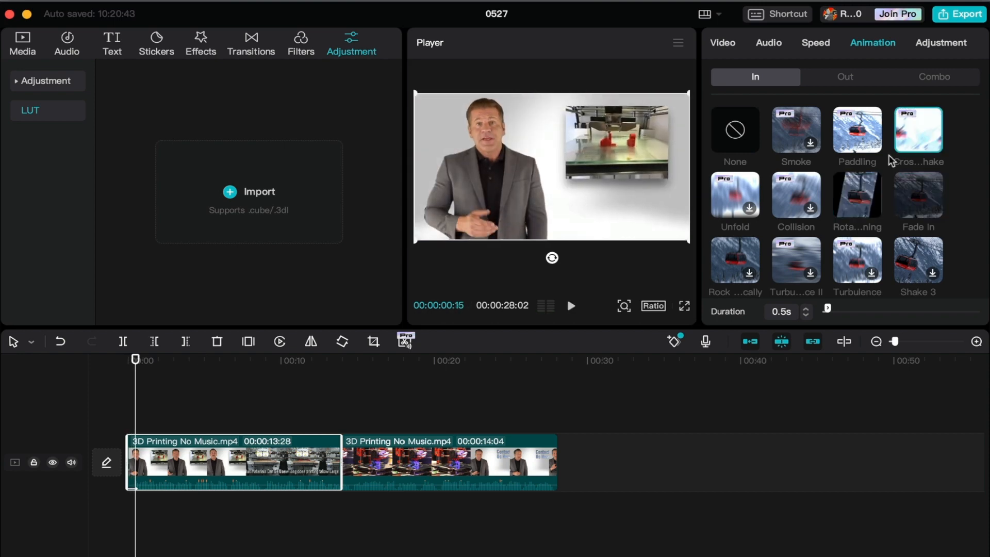
pyautogui.click(806, 206)
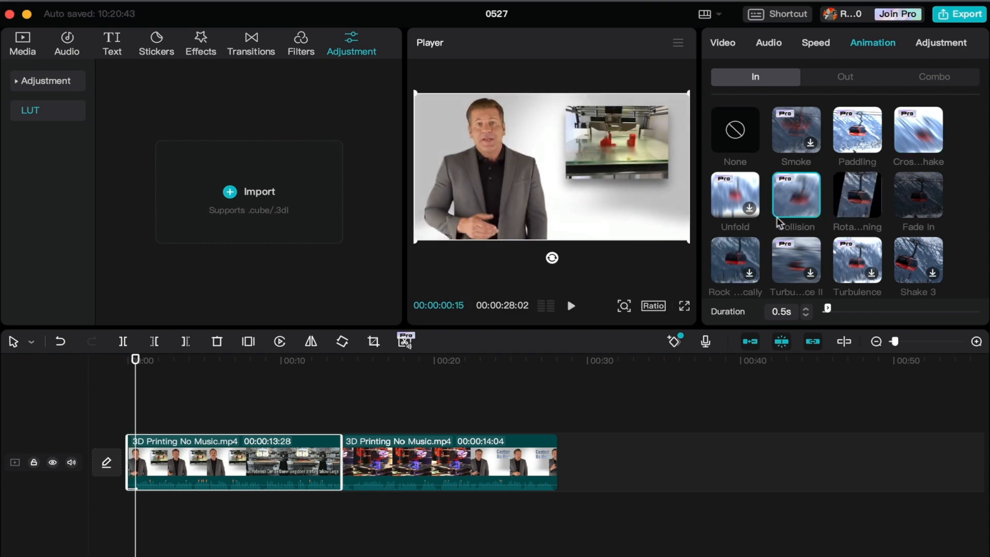
pyautogui.click(723, 202)
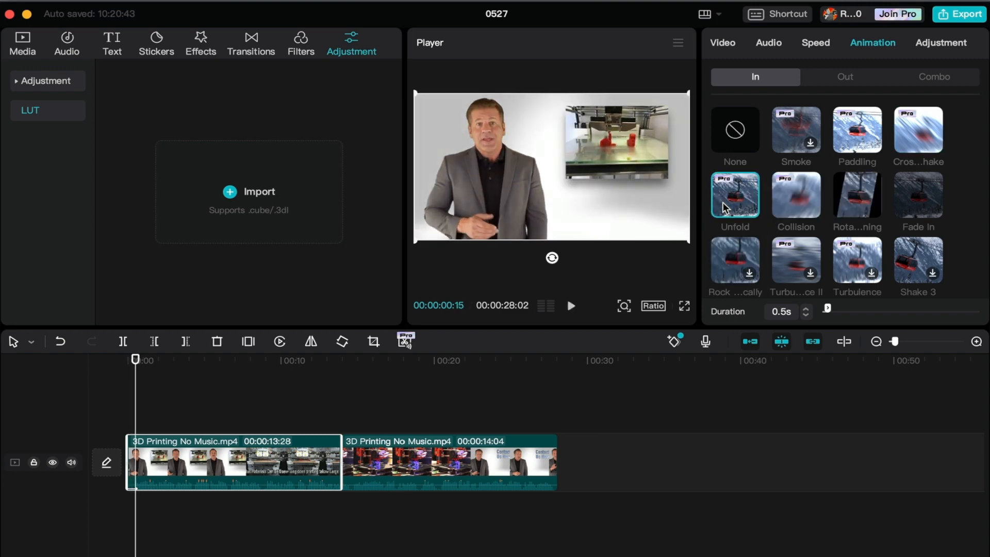
pyautogui.click(721, 250)
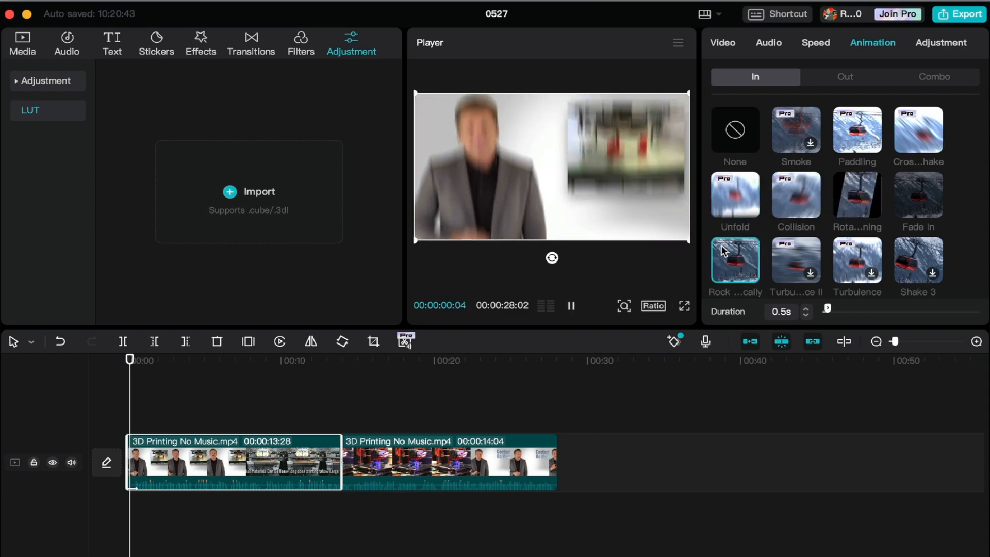
pyautogui.click(788, 252)
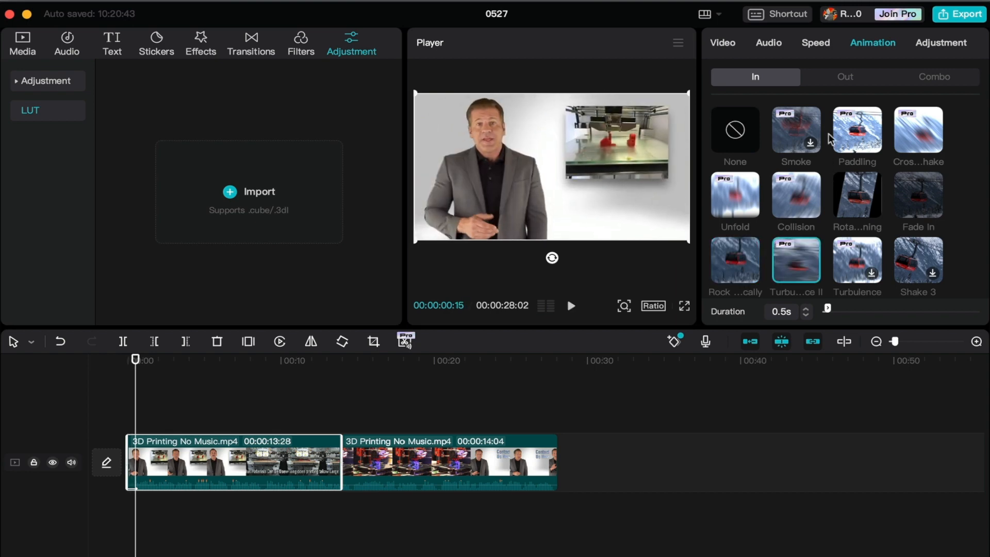
# Try the Paddling and Collision Out animations on the end of the first clip.
pyautogui.click(856, 83)
pyautogui.click(847, 135)
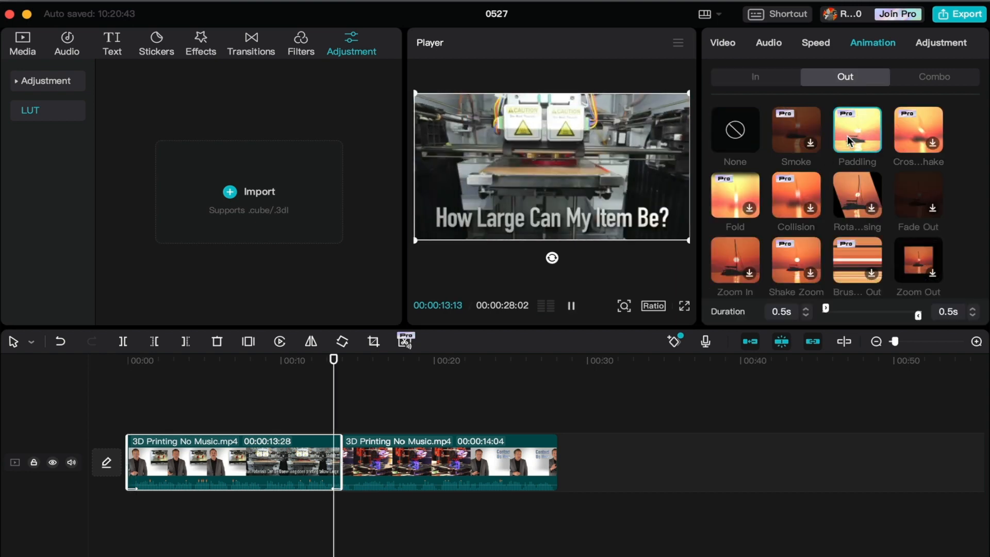
pyautogui.click(797, 196)
pyautogui.click(858, 199)
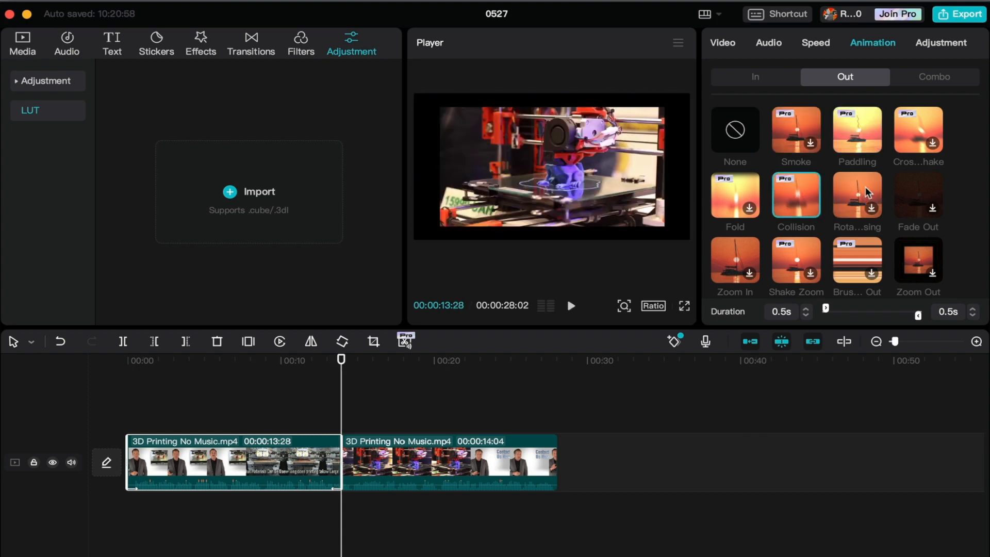
# Try several Combo animations on the first clip, starting with Stirring and including the wave and distortion presets.
pyautogui.click(941, 80)
pyautogui.click(865, 122)
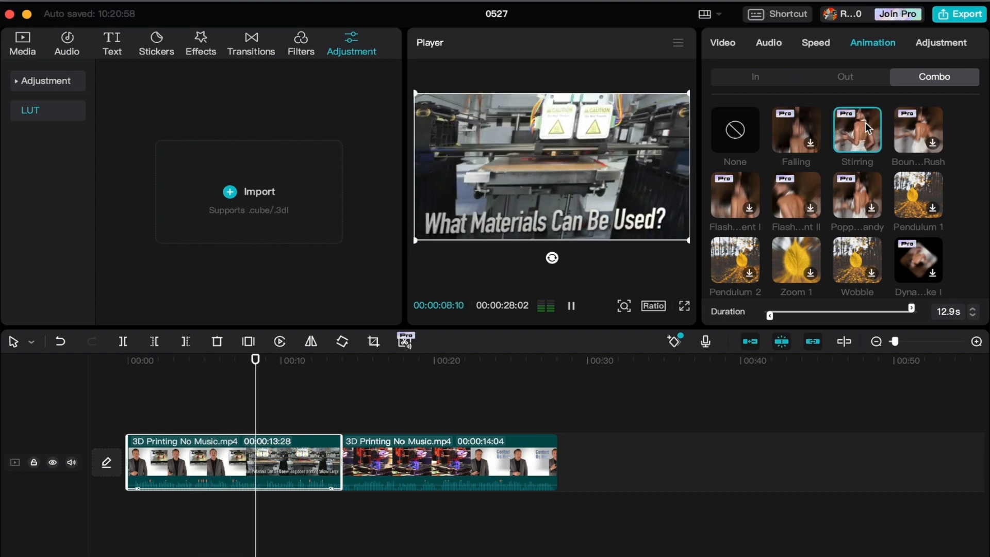
pyautogui.click(847, 193)
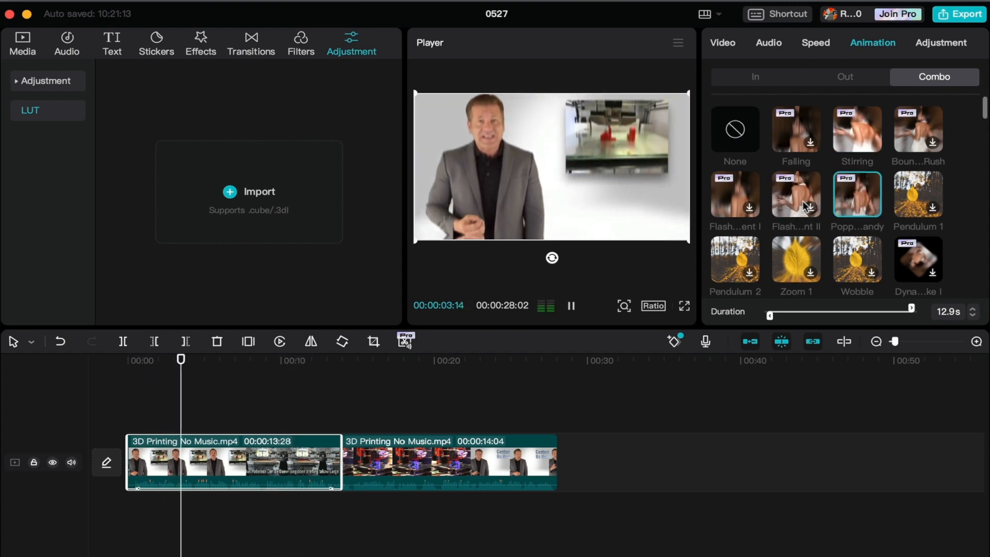
pyautogui.scroll(-2, 802, 201)
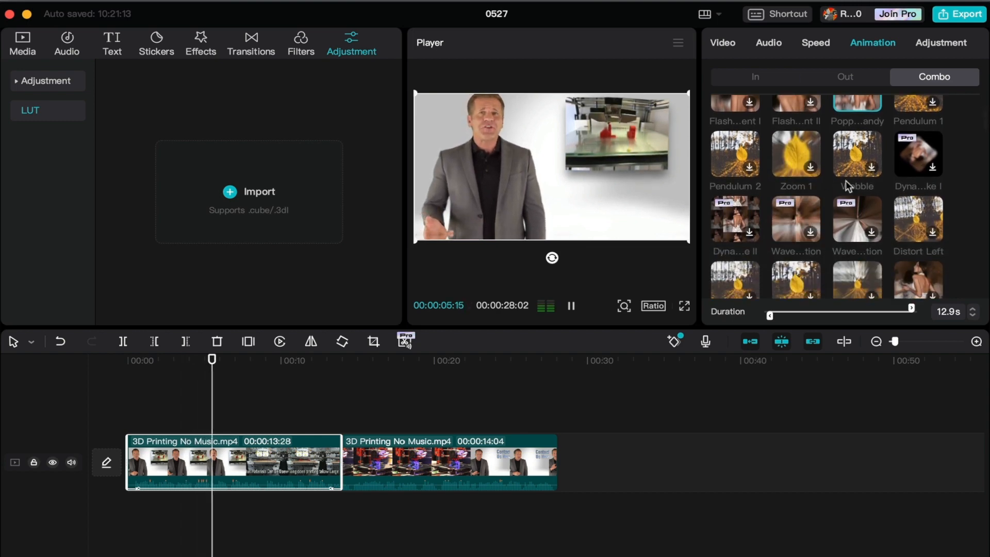
pyautogui.click(796, 219)
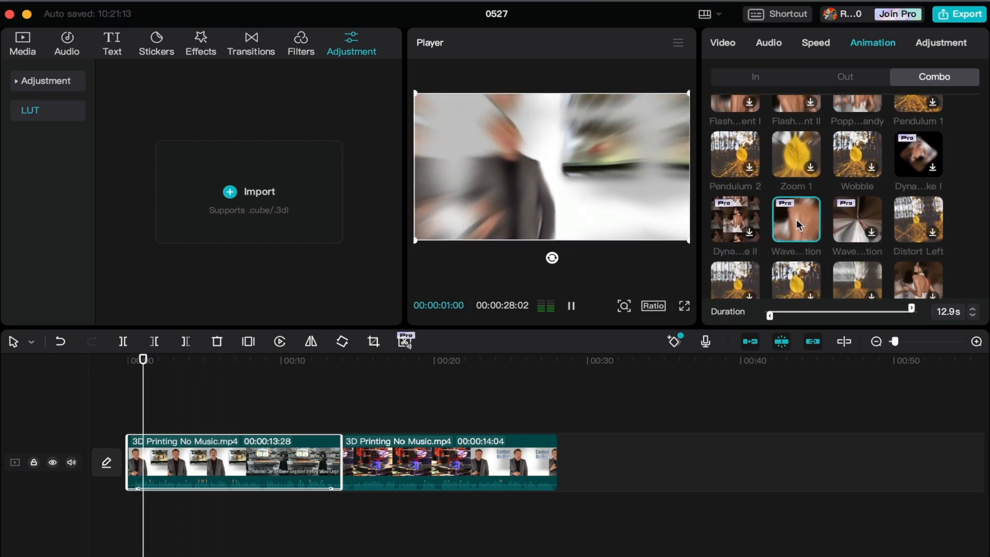
pyautogui.scroll(-2, 824, 194)
pyautogui.click(791, 233)
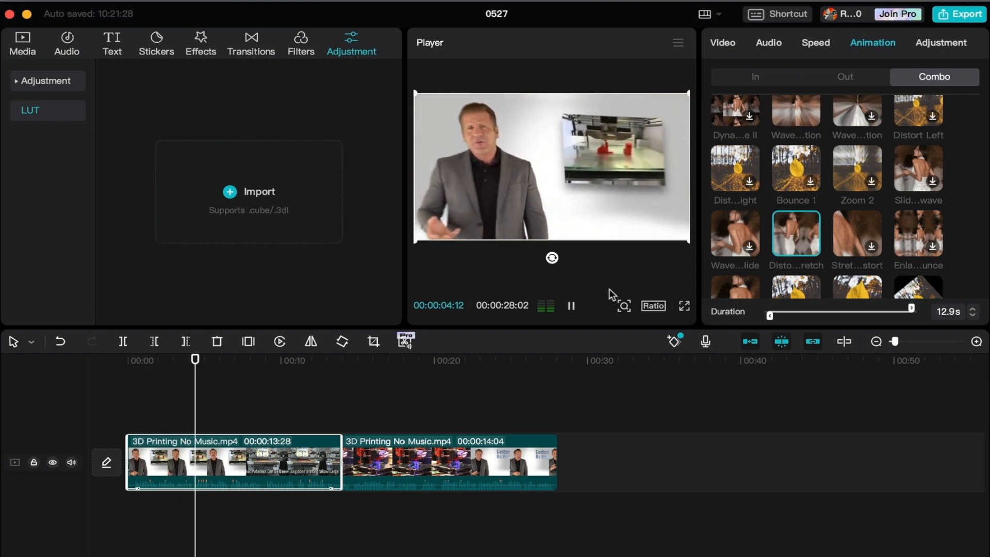
# Preview the second spinning Combo animation on the first clip, and apply the spinning preset numbered 1 instead.
pyautogui.scroll(-2, 840, 206)
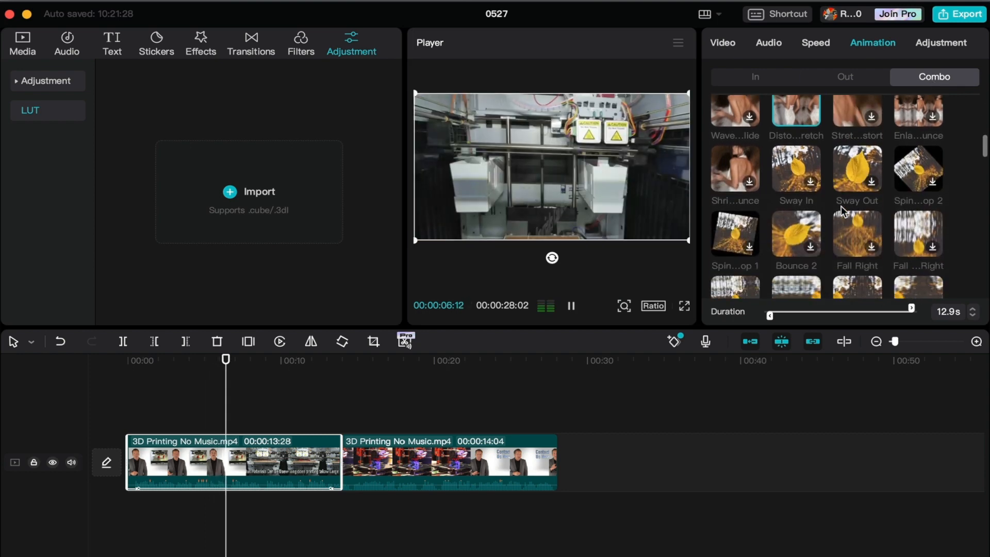
pyautogui.scroll(-1, 840, 206)
pyautogui.click(908, 142)
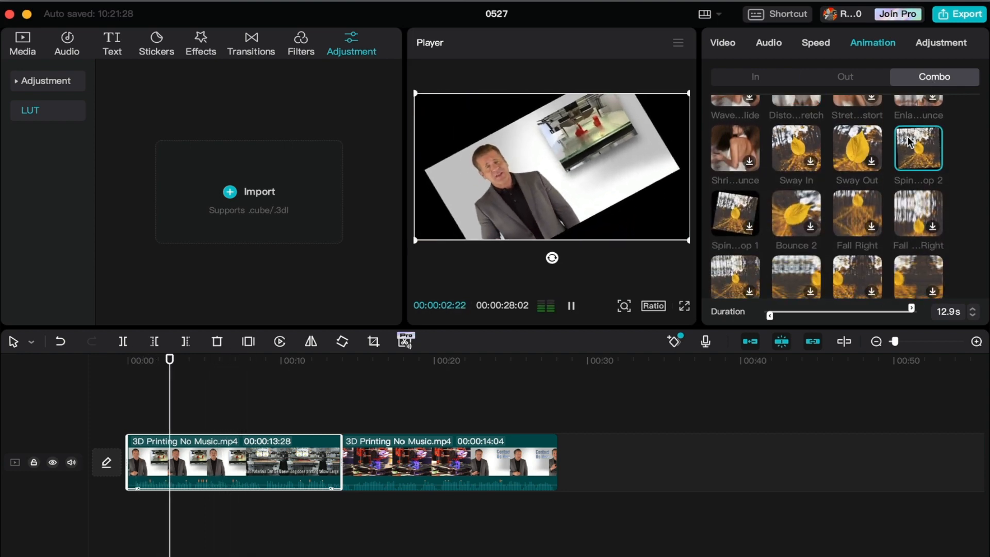
pyautogui.click(725, 215)
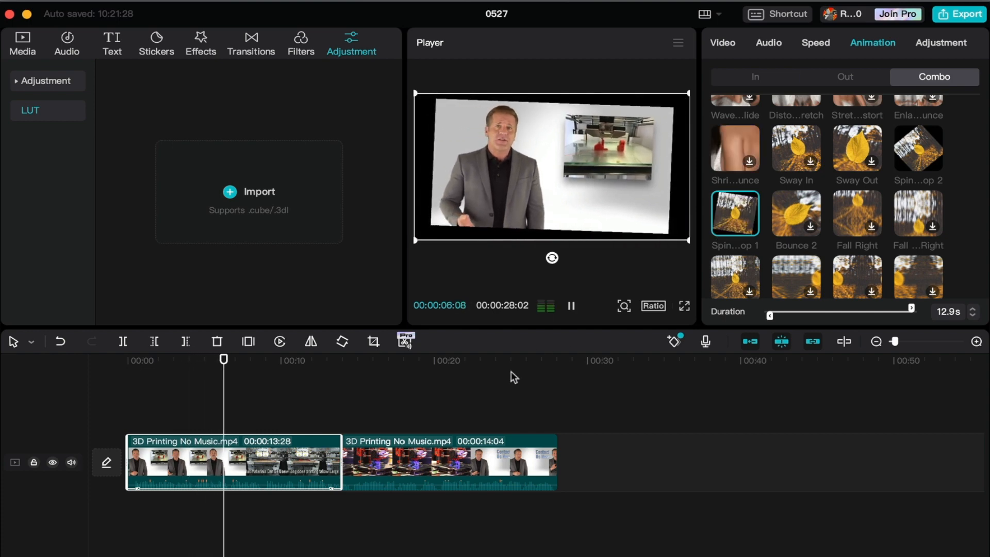
# Stop playback and look through the first clip's basic color adjustments, including Auto adjust and LUT.
pyautogui.click(927, 46)
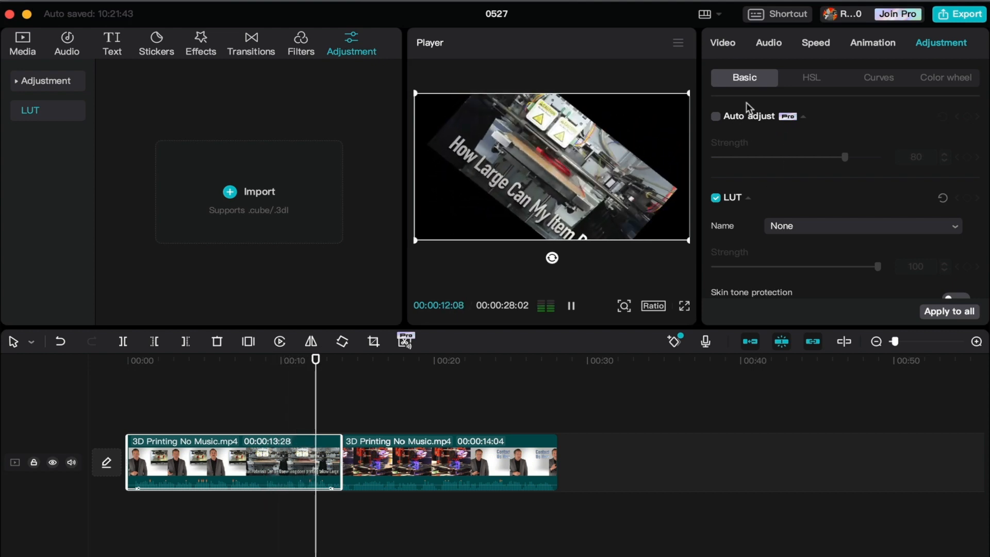
pyautogui.press('space')
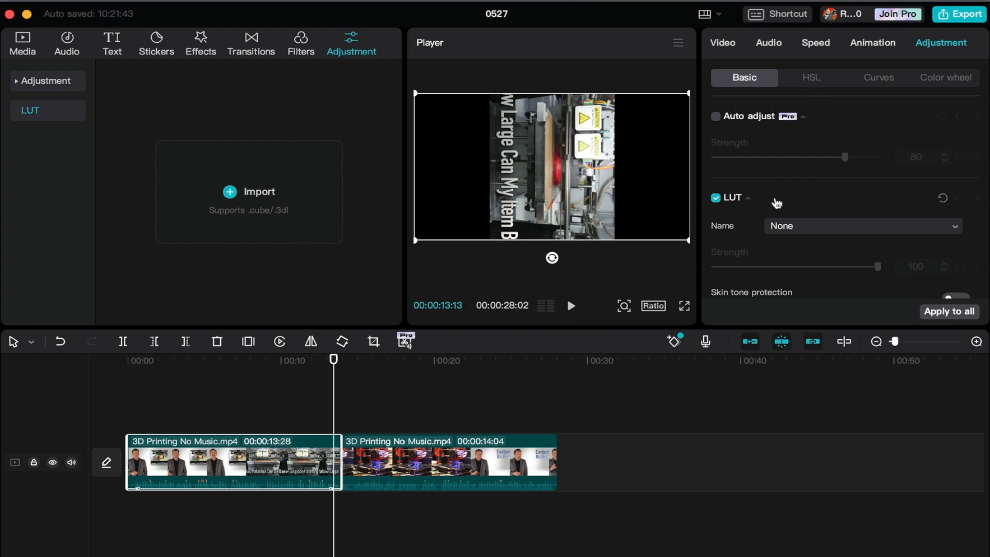
pyautogui.scroll(-3, 776, 205)
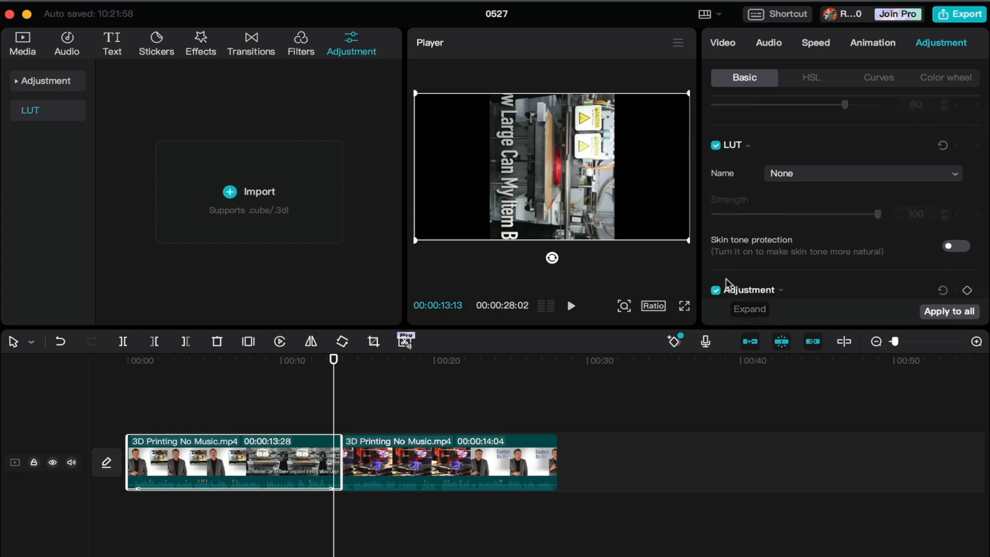
# At about 7 seconds, set the first clip's red HSL values to hue 70, saturation 70 and brightness 40.
pyautogui.click(812, 78)
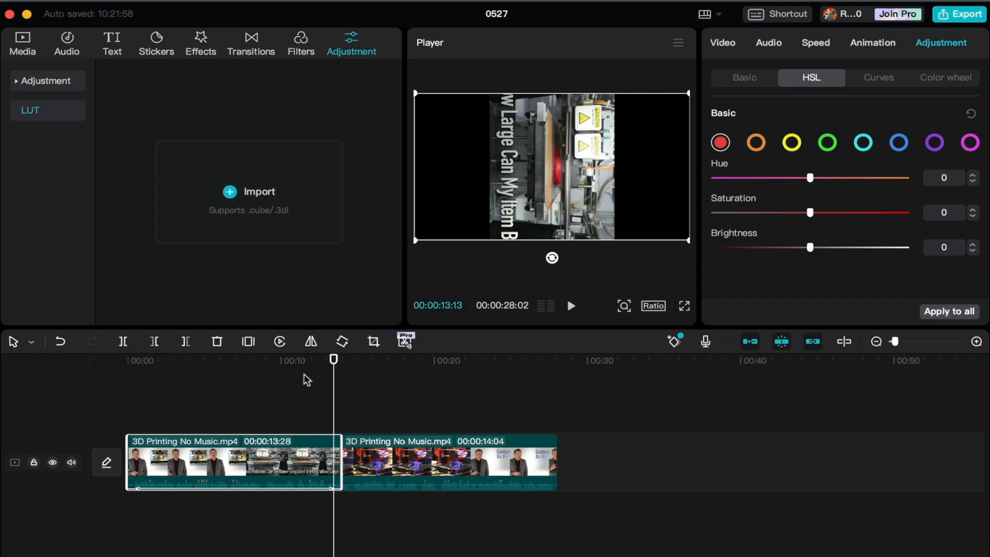
pyautogui.moveTo(234, 367); pyautogui.dragTo(241, 371)
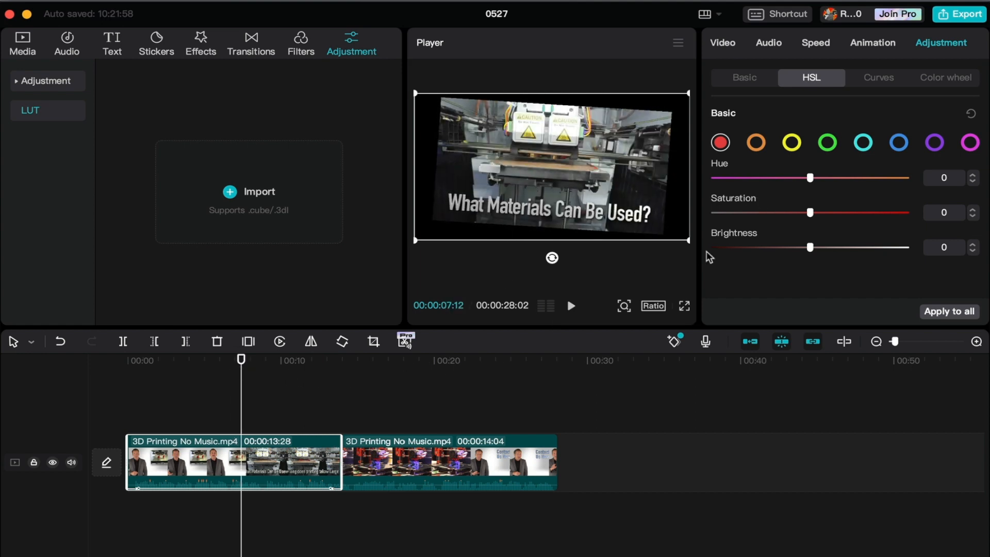
pyautogui.moveTo(811, 179); pyautogui.dragTo(864, 178)
pyautogui.moveTo(876, 213); pyautogui.dragTo(877, 213)
pyautogui.moveTo(810, 249); pyautogui.dragTo(848, 248)
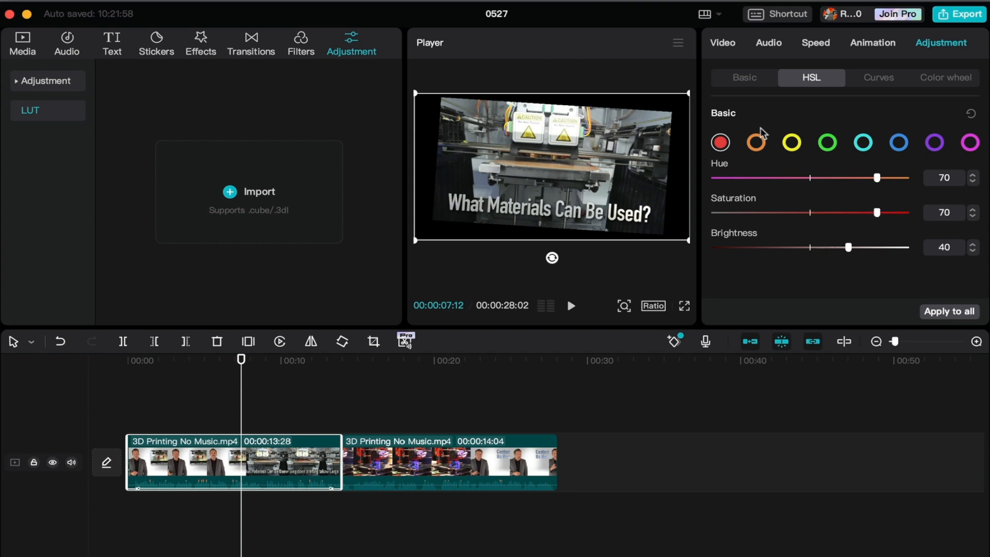
# Set the first clip's orange HSL values to hue 45 and saturation 40, checking a frame showing the presenter.
pyautogui.click(756, 141)
pyautogui.moveTo(810, 178); pyautogui.dragTo(741, 179)
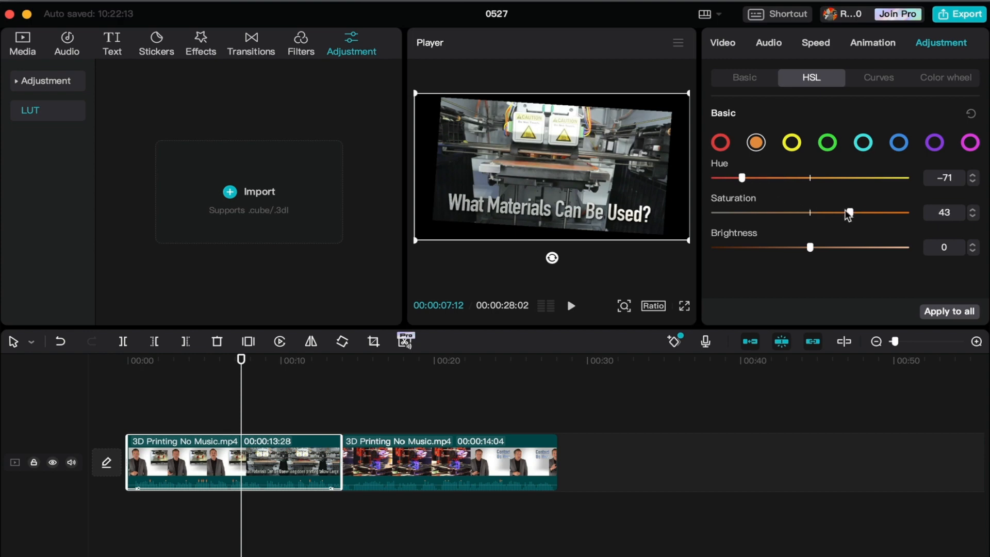
pyautogui.click(189, 361)
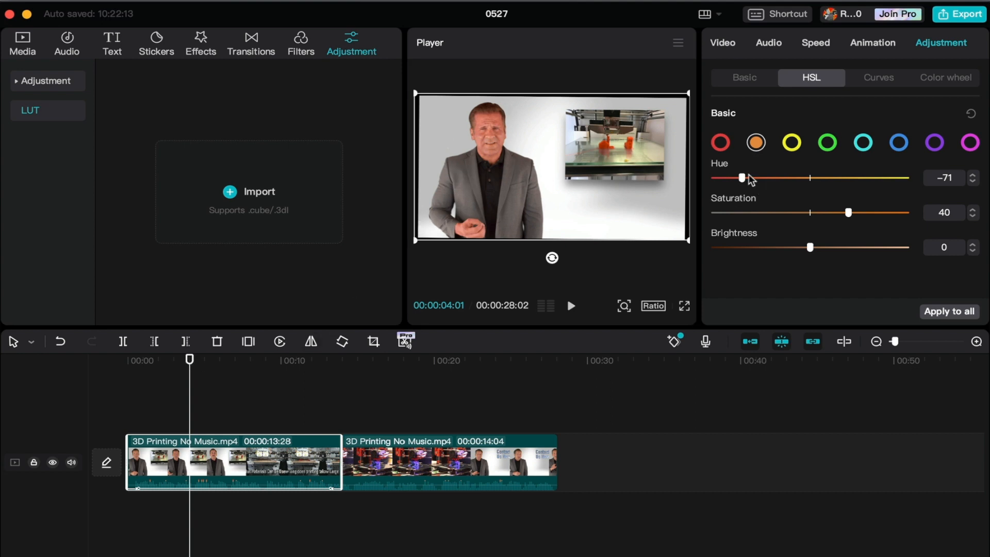
pyautogui.moveTo(751, 179); pyautogui.dragTo(832, 182)
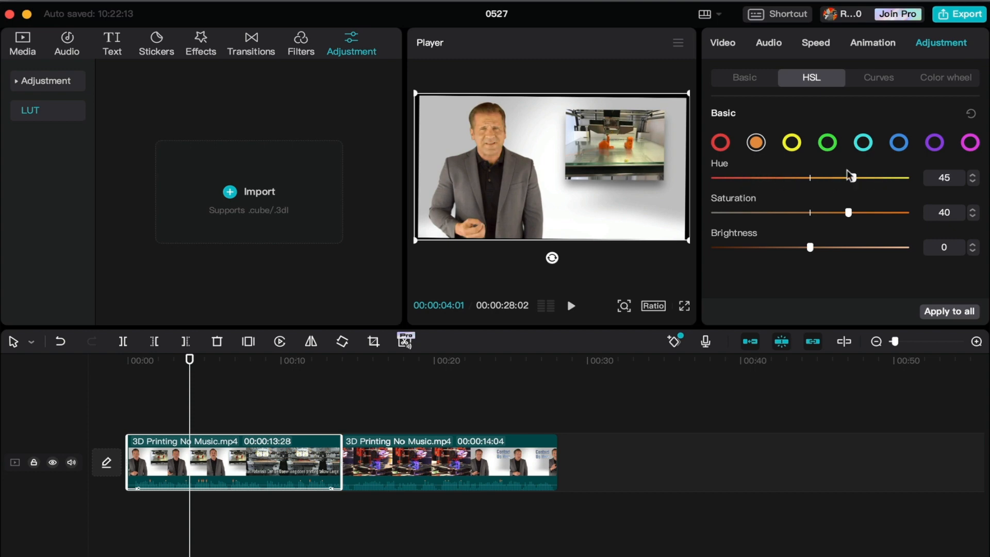
# Shape the first clip's Brightness (Luma) curve by raising the highlights, lowering the shadows and lifting the midtones.
pyautogui.click(878, 77)
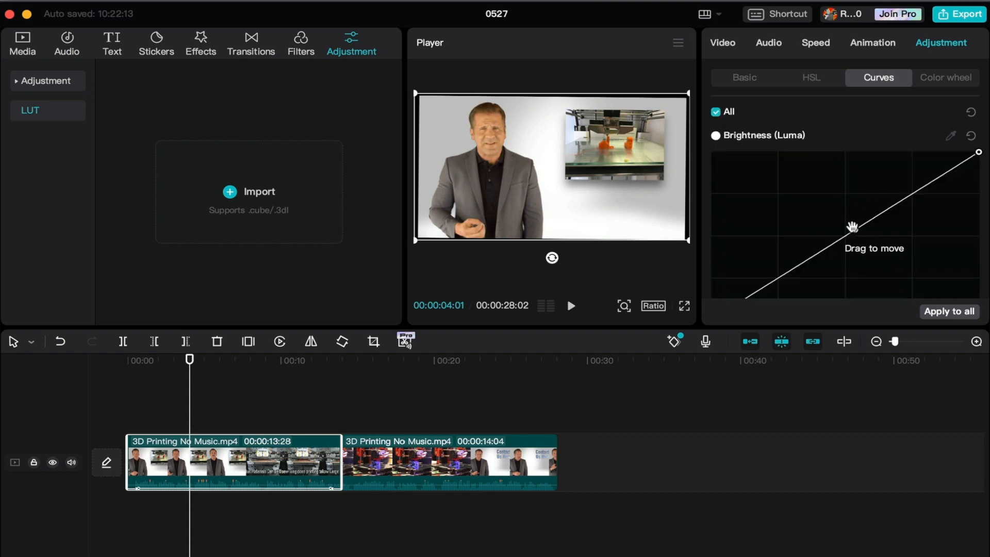
pyautogui.moveTo(855, 236); pyautogui.dragTo(944, 162)
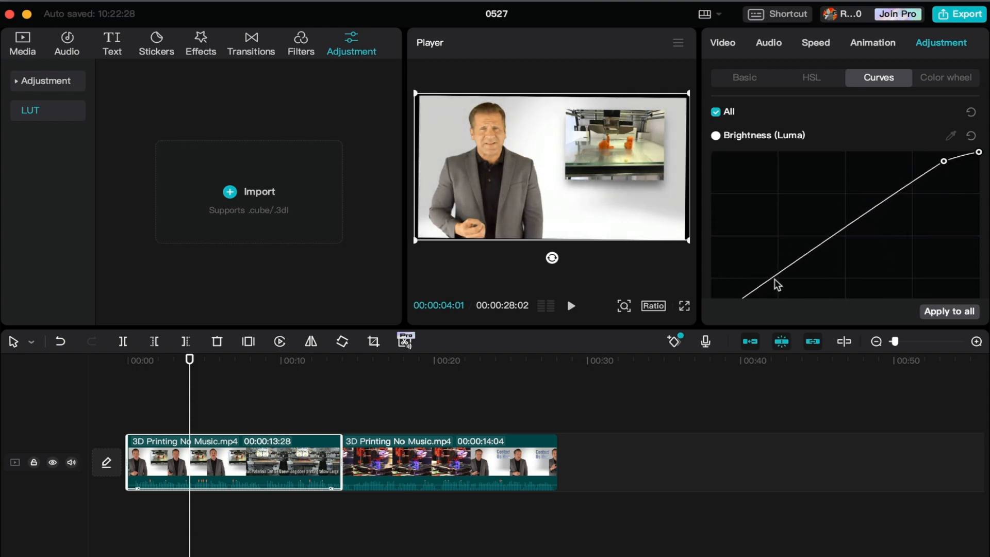
pyautogui.moveTo(772, 275); pyautogui.dragTo(789, 292)
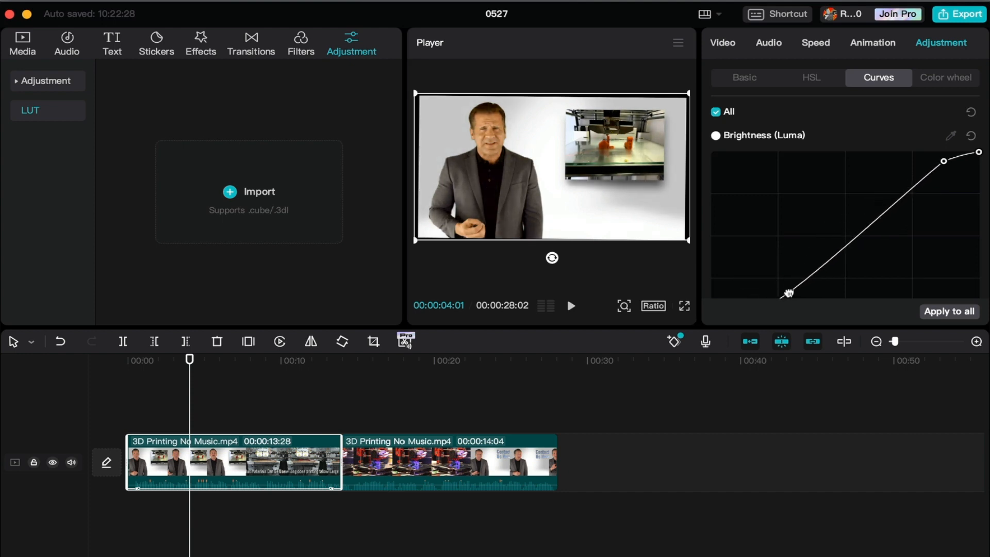
pyautogui.click(860, 230)
pyautogui.moveTo(858, 230)
pyautogui.mouseDown()
pyautogui.moveTo(825, 204)
pyautogui.moveTo(839, 223)
pyautogui.mouseUp()
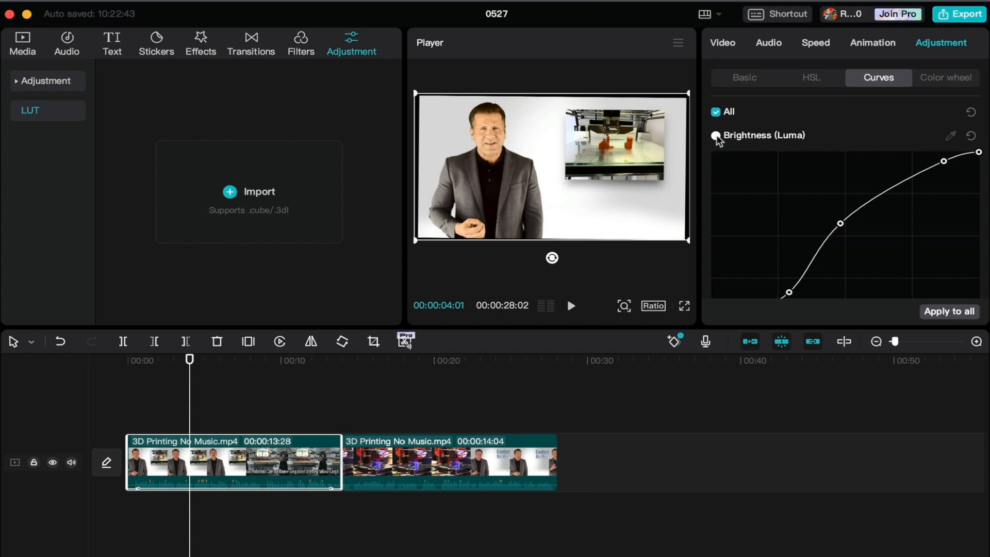
# Pull the lower part of the first clip's red curve down and look over the green curve.
pyautogui.scroll(-5, 766, 160)
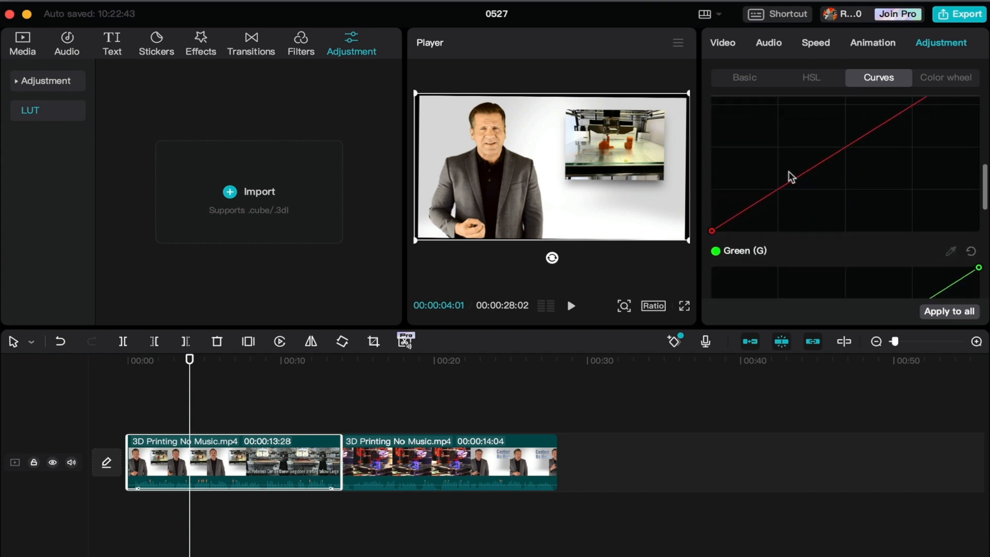
pyautogui.moveTo(788, 185); pyautogui.dragTo(816, 201)
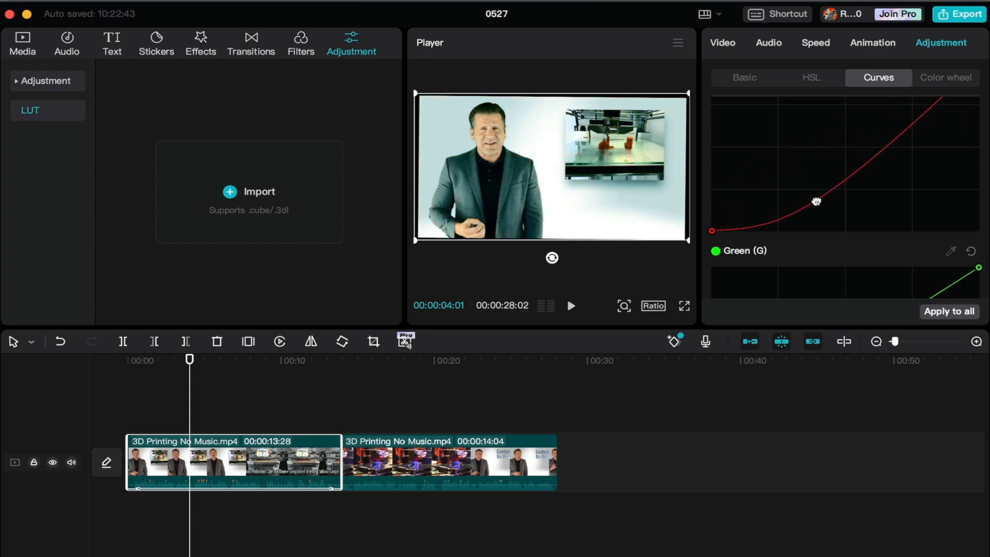
pyautogui.scroll(-8, 816, 199)
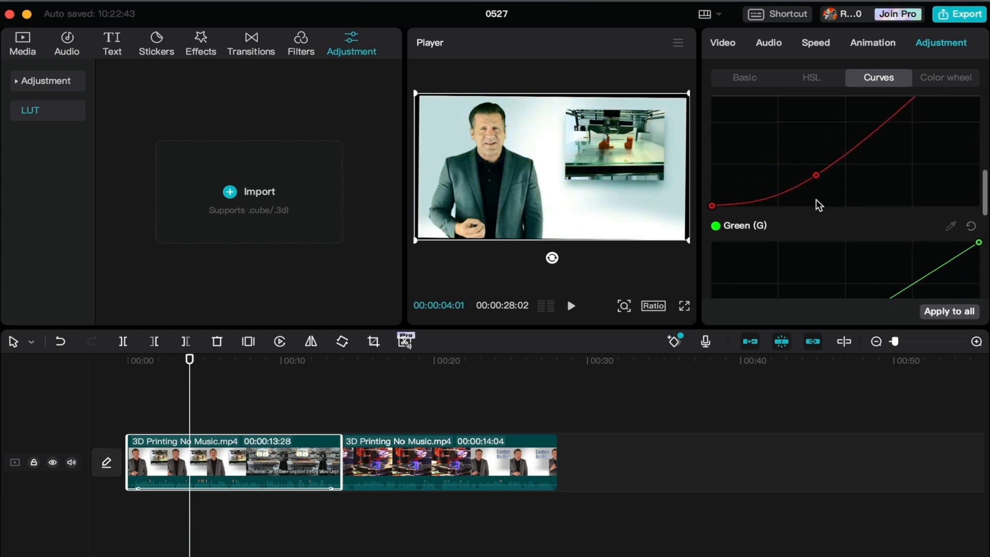
pyautogui.scroll(5, 824, 196)
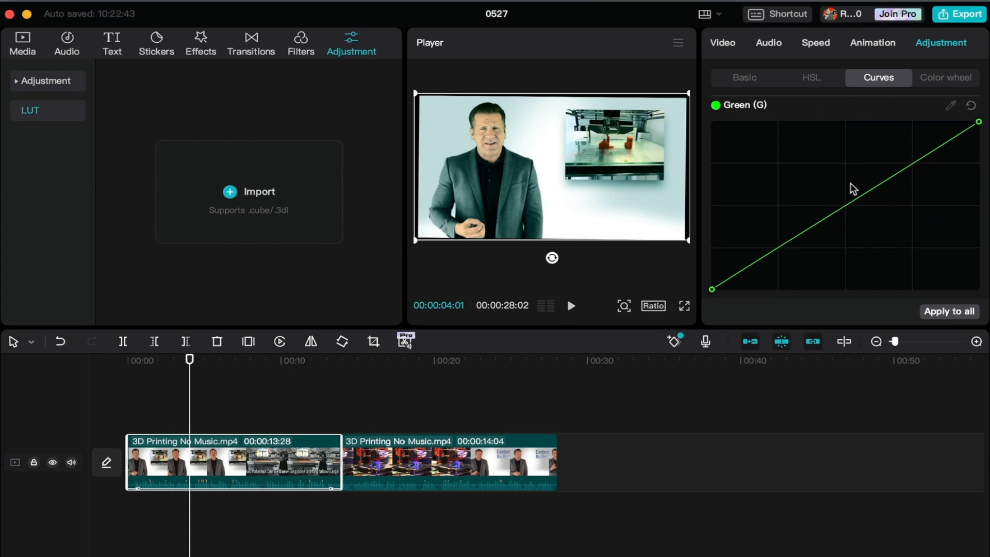
pyautogui.scroll(3, 876, 170)
# Shift the Shadows color wheel toward purple (0.14, -0.07, 0.24) and check the first clip's frame near 11 seconds.
pyautogui.click(929, 90)
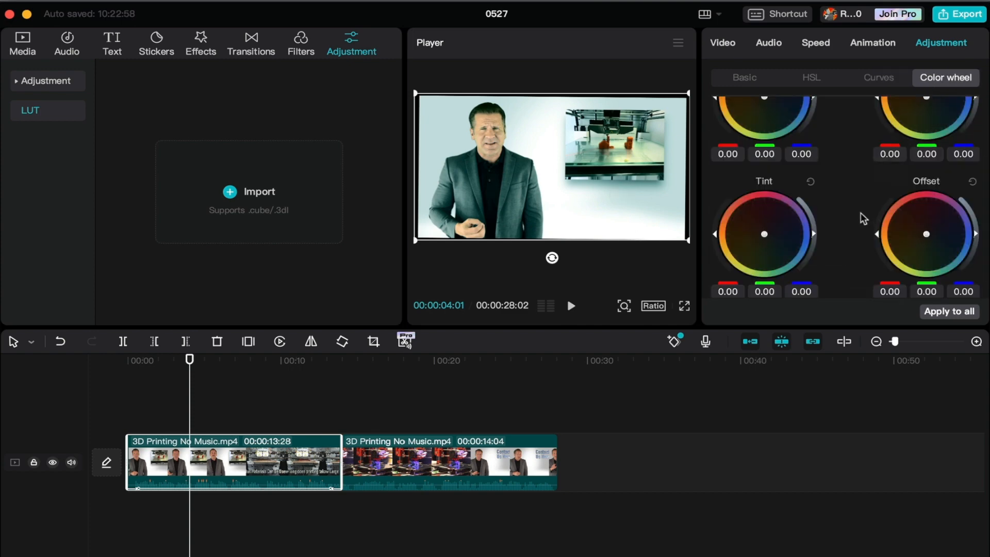
pyautogui.scroll(5, 861, 233)
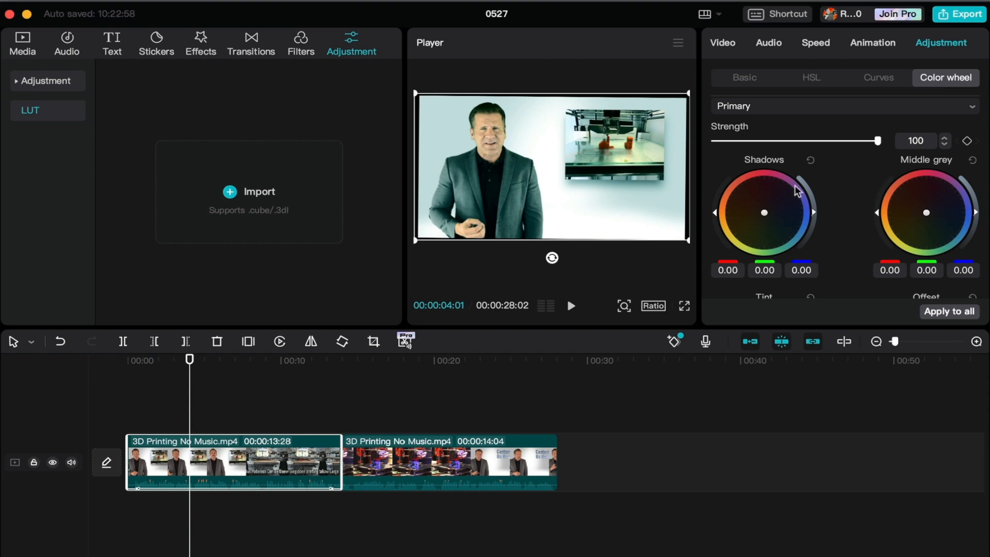
pyautogui.moveTo(764, 213)
pyautogui.mouseDown()
pyautogui.moveTo(758, 168)
pyautogui.moveTo(738, 148)
pyautogui.moveTo(704, 188)
pyautogui.moveTo(821, 233)
pyautogui.moveTo(845, 160)
pyautogui.moveTo(775, 206)
pyautogui.mouseUp()
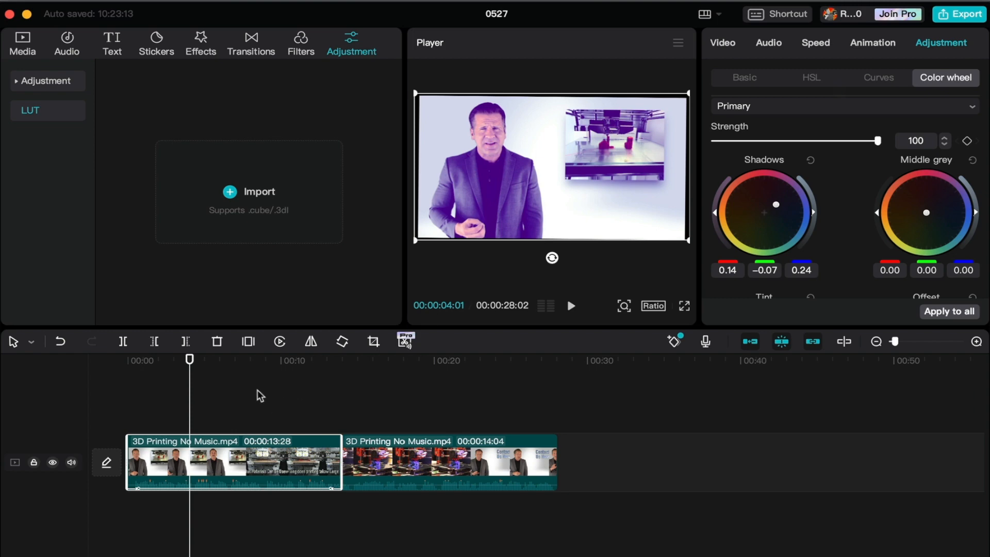
pyautogui.click(305, 364)
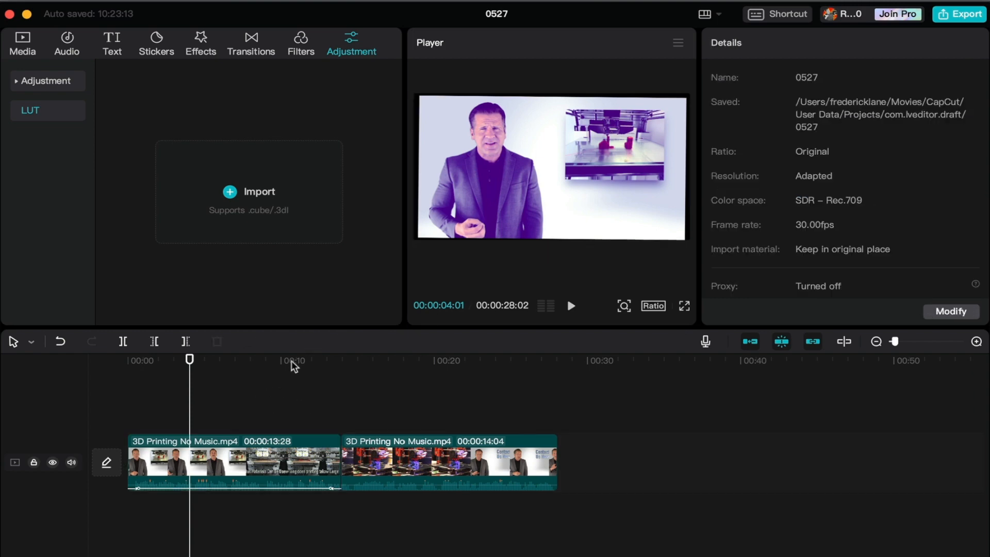
pyautogui.moveTo(286, 360)
pyautogui.mouseDown()
pyautogui.moveTo(253, 364)
pyautogui.moveTo(297, 367)
pyautogui.mouseUp()
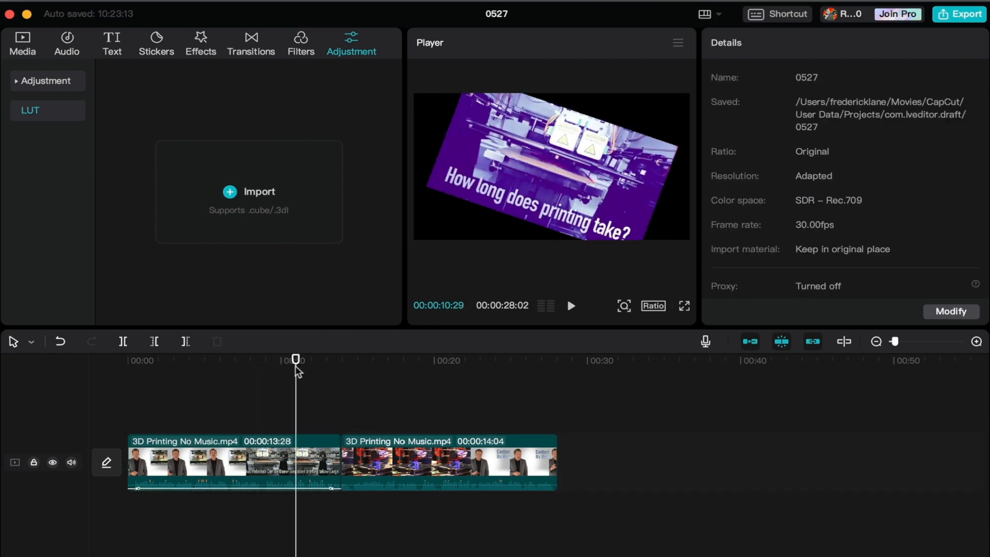